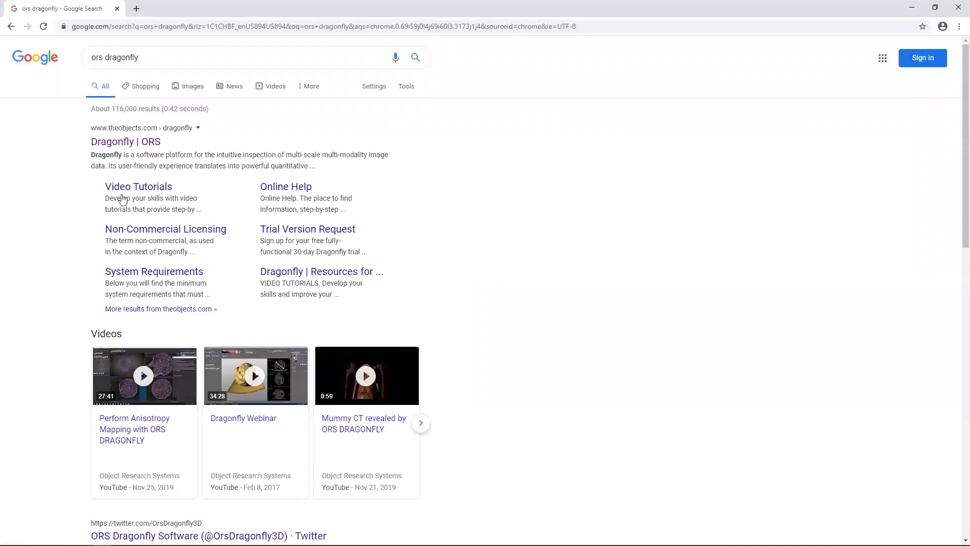
# Open the Sample Datasets page on the ORS Dragonfly website and start downloading the Graph of Small Sand Pack dataset.
pyautogui.click(120, 149)
pyautogui.moveTo(561, 99)
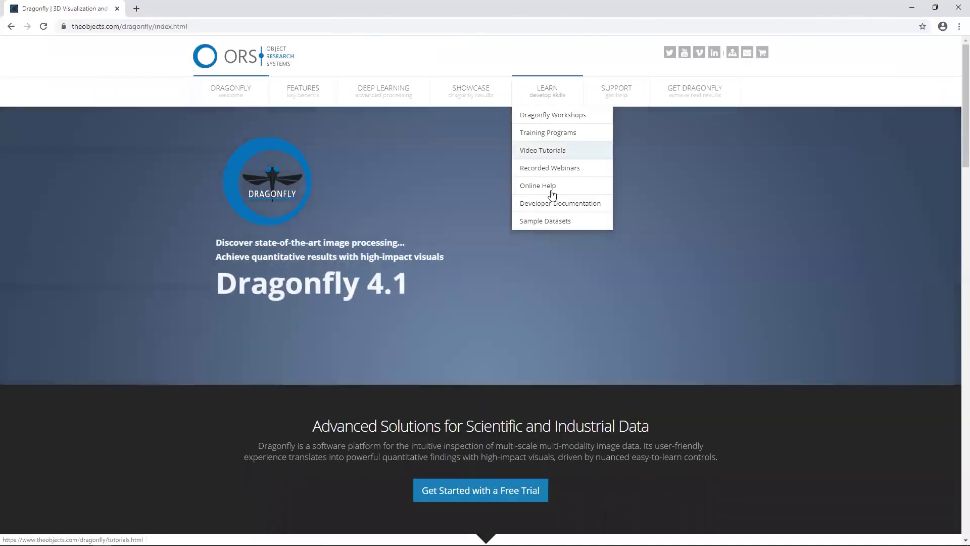
pyautogui.click(551, 221)
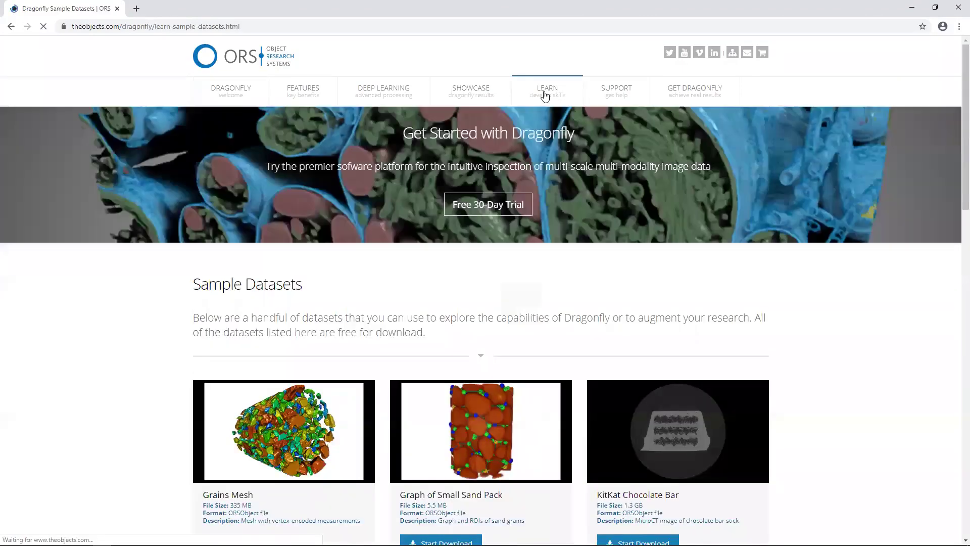
pyautogui.scroll(-3, 169, 351)
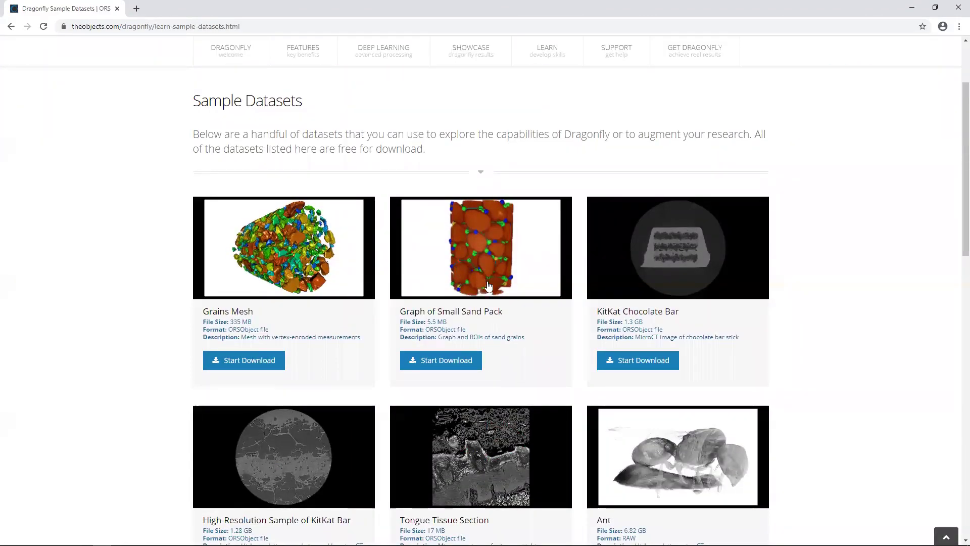
pyautogui.click(445, 361)
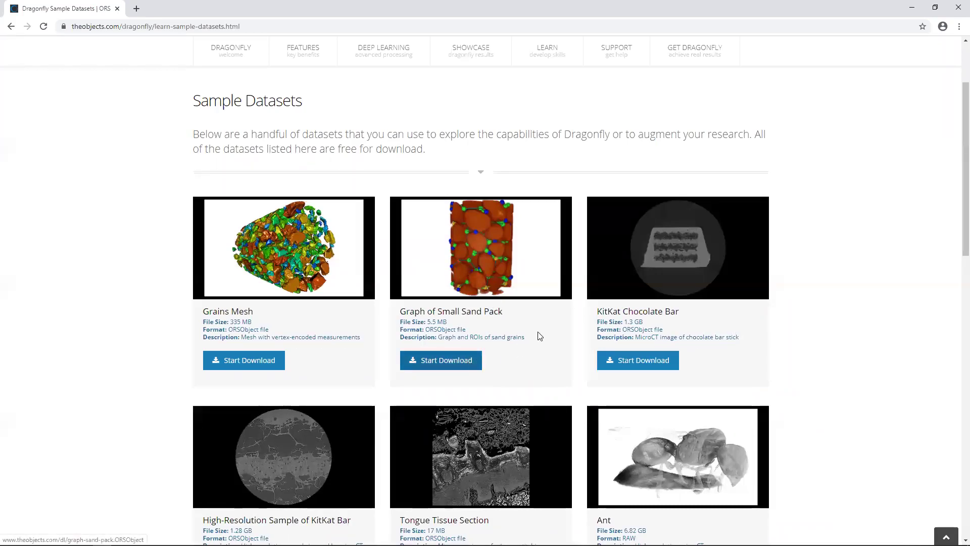
# Look over the remaining sample datasets on the page and switch to the Dragonfly application.
pyautogui.scroll(-1, 648, 103)
pyautogui.scroll(-10, 645, 98)
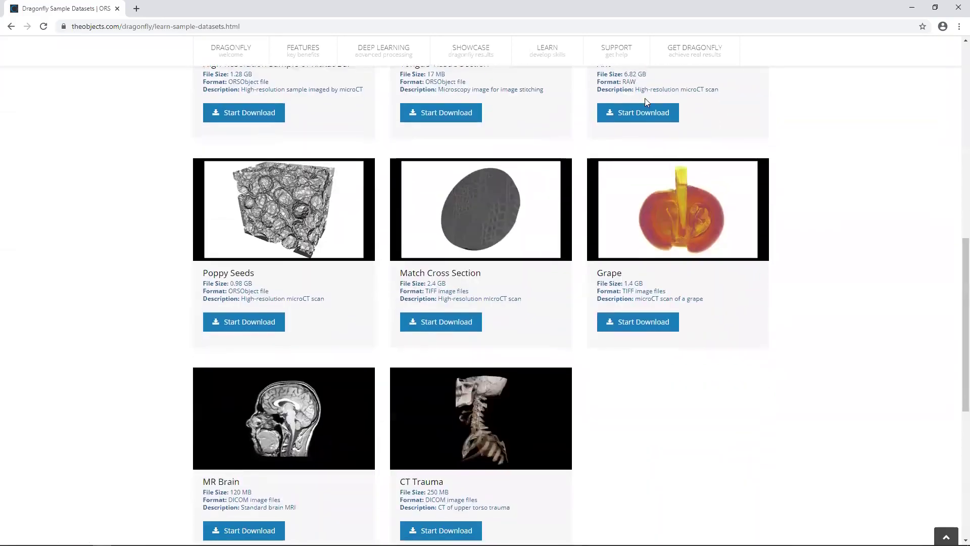
pyautogui.hotkey('alt', 'Tab')
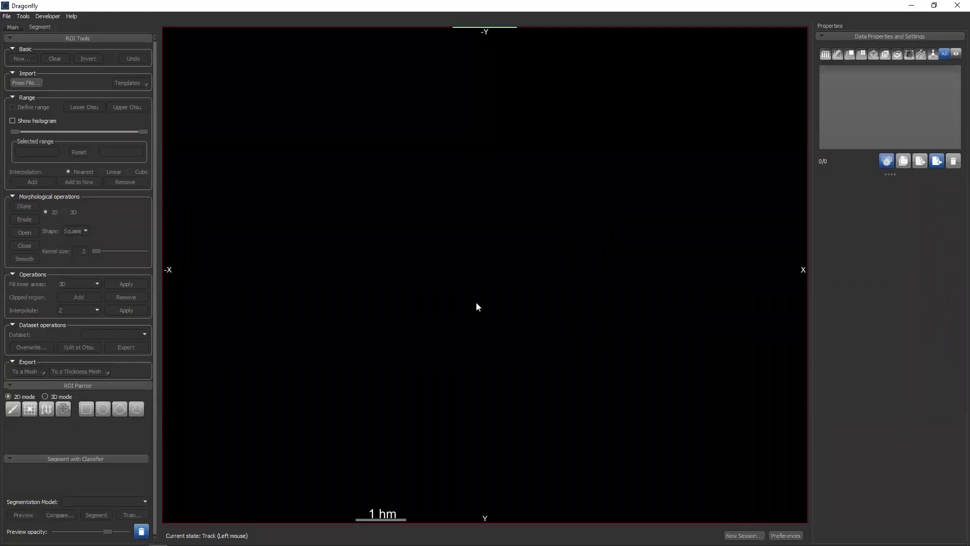
pyautogui.click(6, 17)
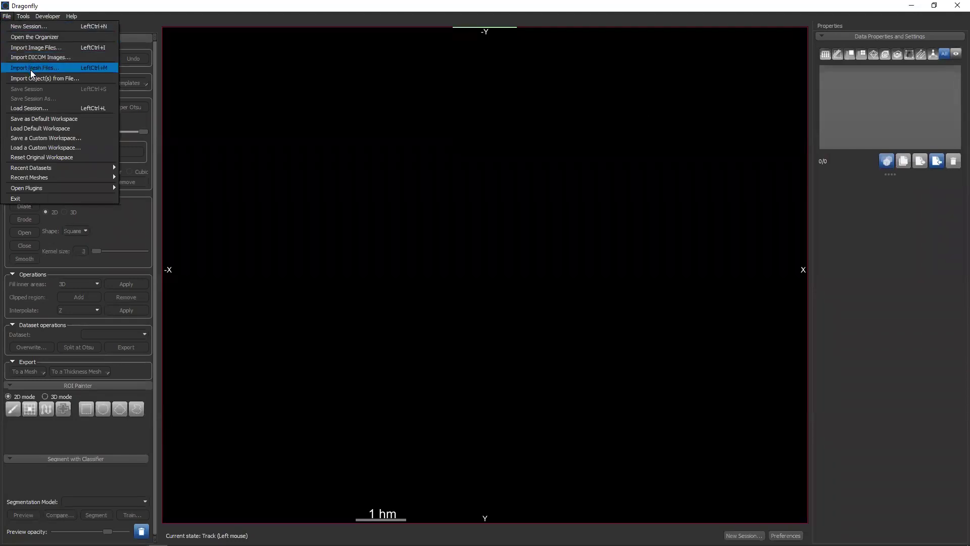
pyautogui.click(857, 250)
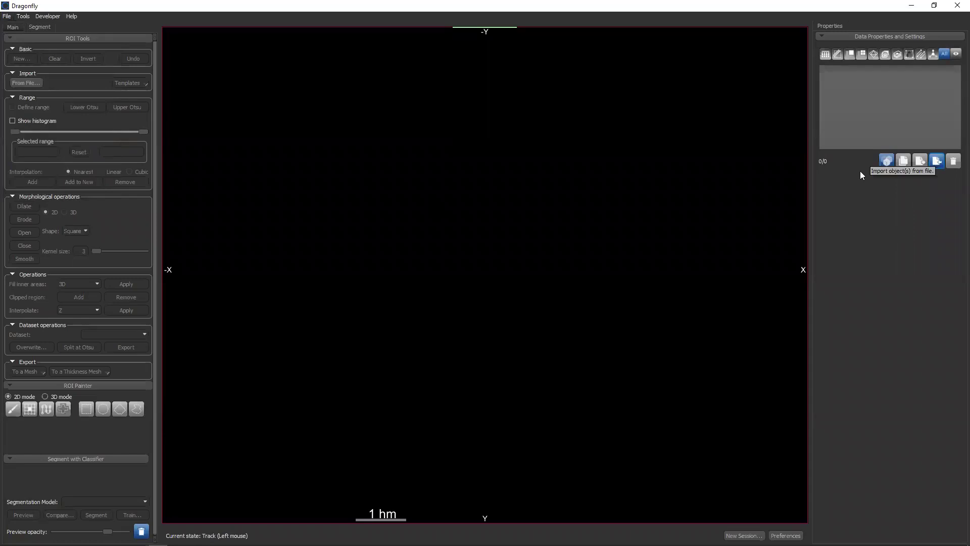
pyautogui.click(9, 17)
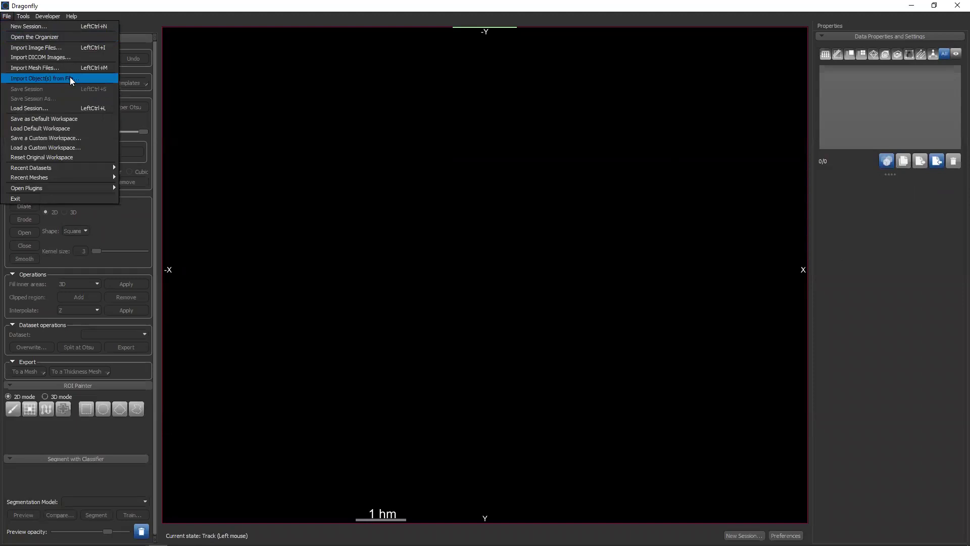
pyautogui.click(854, 241)
# Import the objects from "graph test case sand pack.ORSObject" in Downloads, leaving out the Graphs group.
pyautogui.click(937, 160)
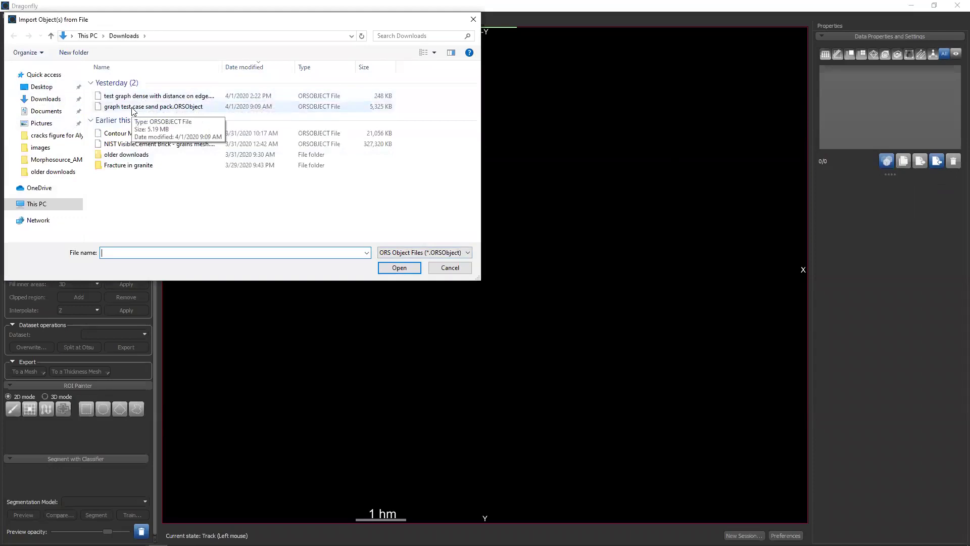
pyautogui.click(133, 109)
pyautogui.click(399, 268)
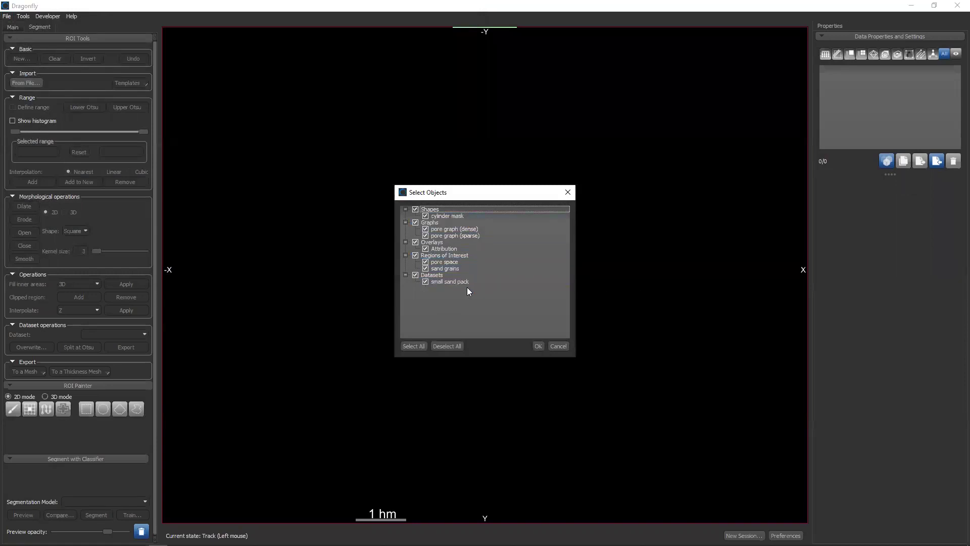
pyautogui.click(415, 222)
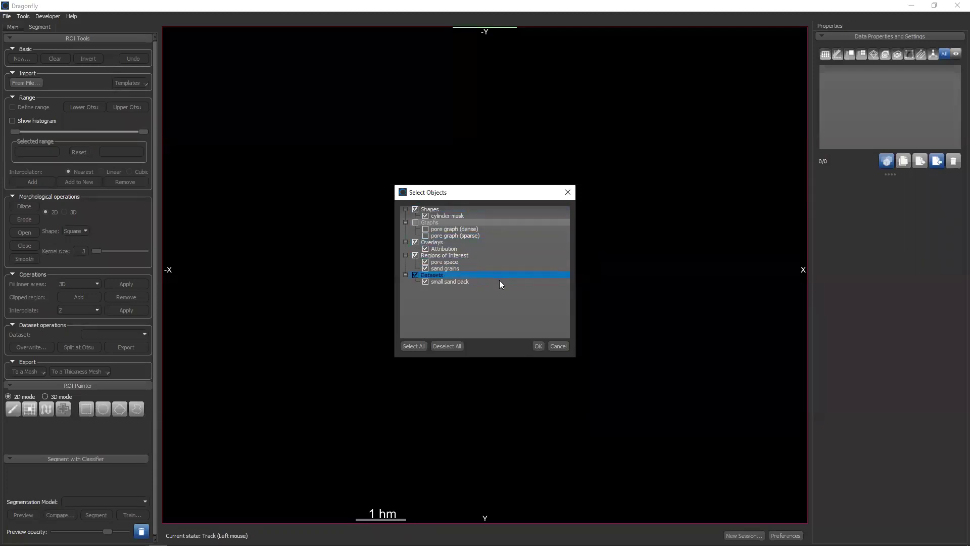
pyautogui.click(539, 347)
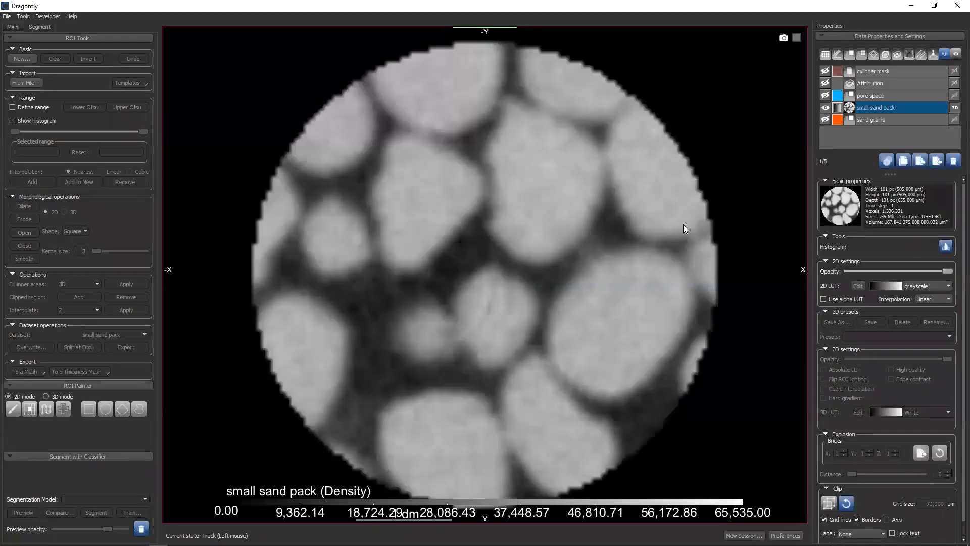
# Show the Attribution overlay briefly, hide it again, and browse through the slices of the small sand pack dataset.
pyautogui.click(825, 84)
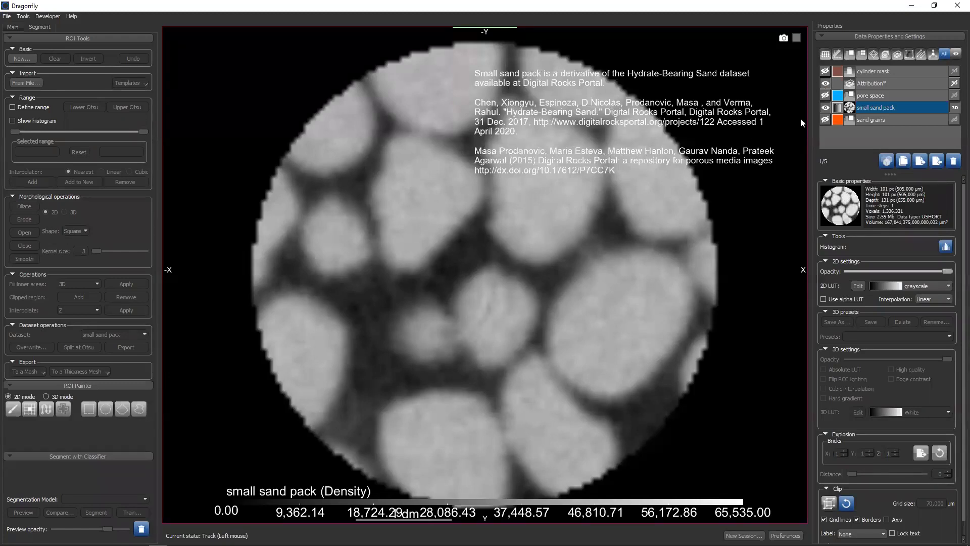
pyautogui.click(825, 83)
pyautogui.scroll(-2, 694, 201)
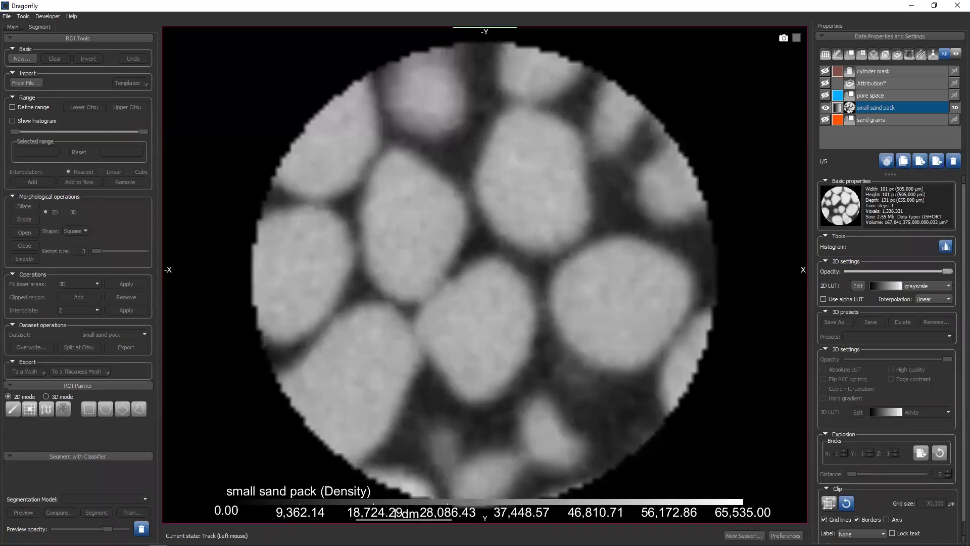
pyautogui.scroll(-4, 594, 226)
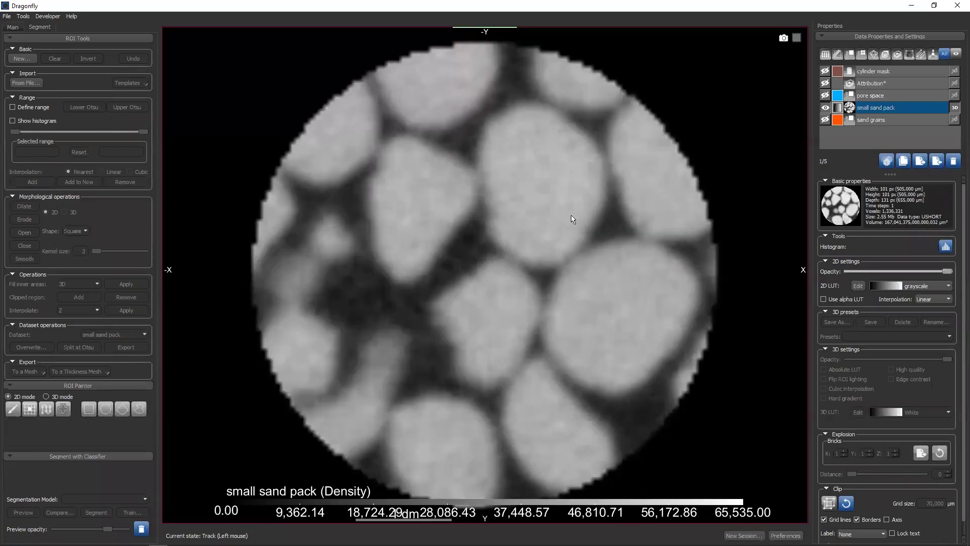
pyautogui.scroll(-3, 566, 208)
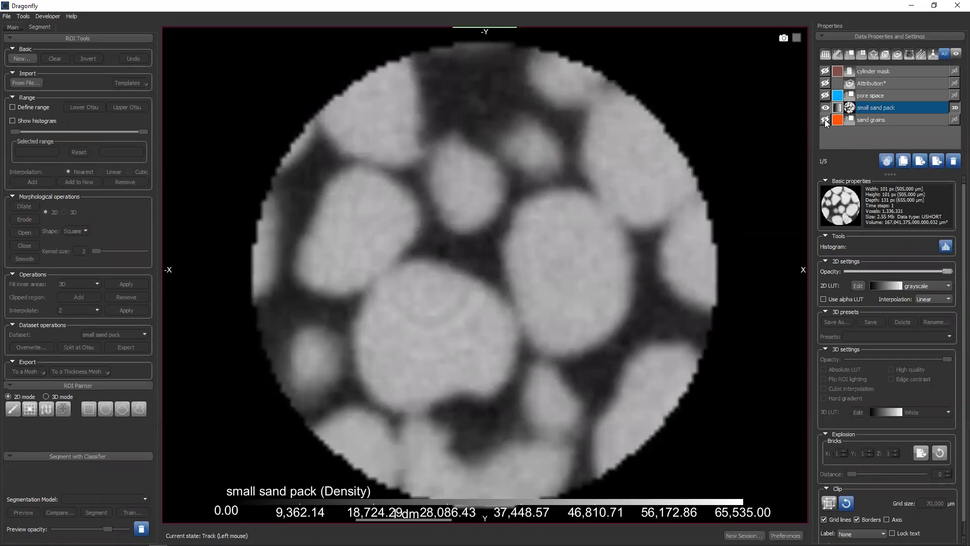
# Show and hide the sand grains region and the pore space region over the slice to compare them.
pyautogui.click(825, 120)
pyautogui.click(826, 121)
pyautogui.click(826, 96)
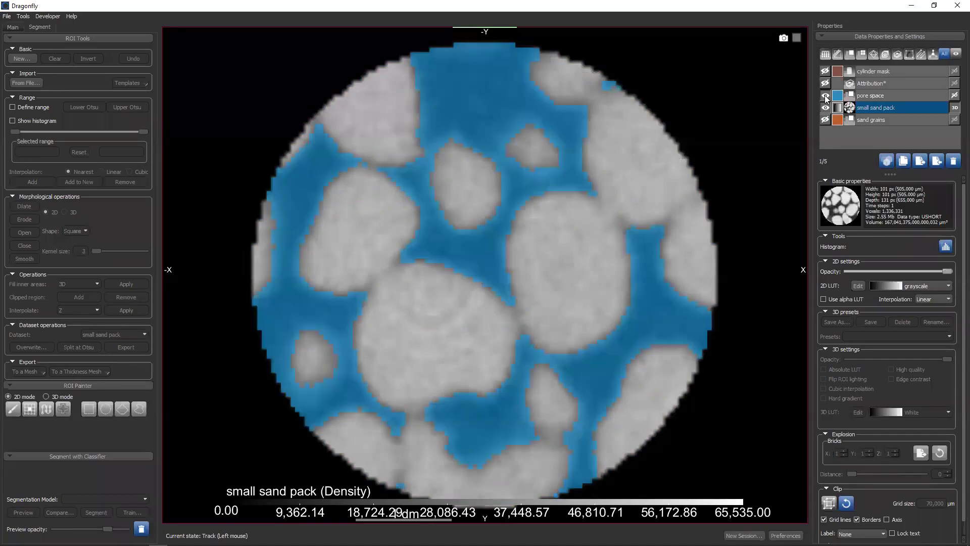
pyautogui.click(826, 97)
pyautogui.keyDown('ctrl'); pyautogui.click(858, 121); pyautogui.keyUp('ctrl')
pyautogui.keyDown('ctrl'); pyautogui.click(854, 120); pyautogui.keyUp('ctrl')
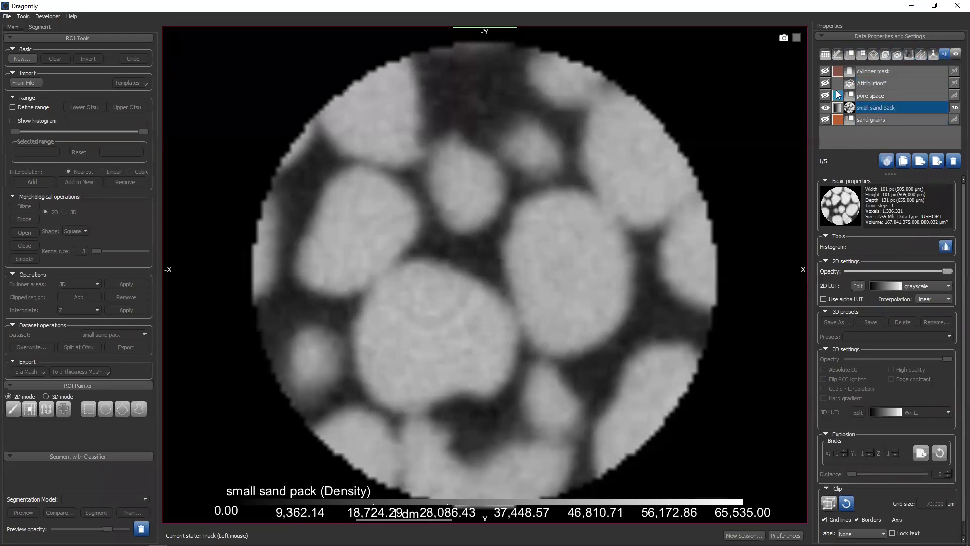
# Filter the object list by datasets, regions of interest, both types together, and visible objects only, and restore the full list.
pyautogui.click(825, 55)
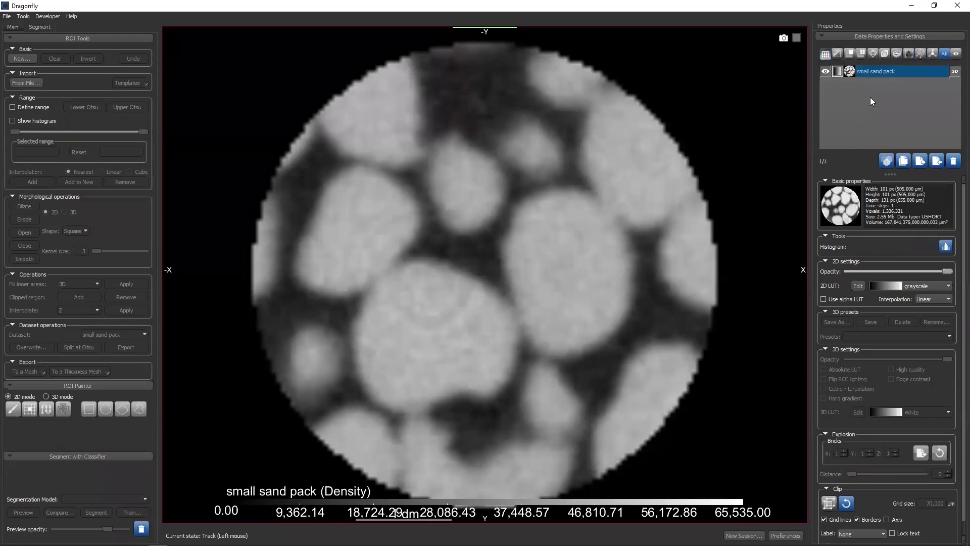
pyautogui.click(850, 54)
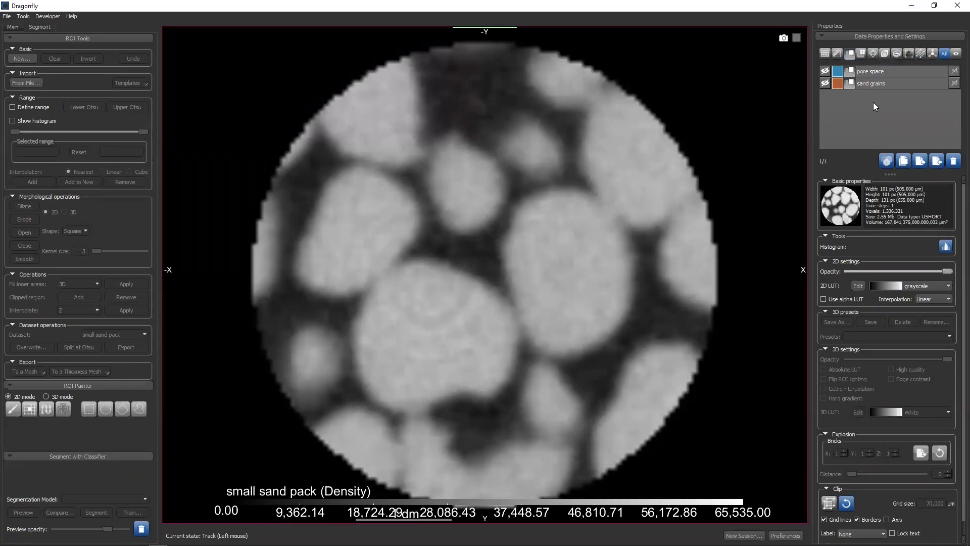
pyautogui.click(825, 54)
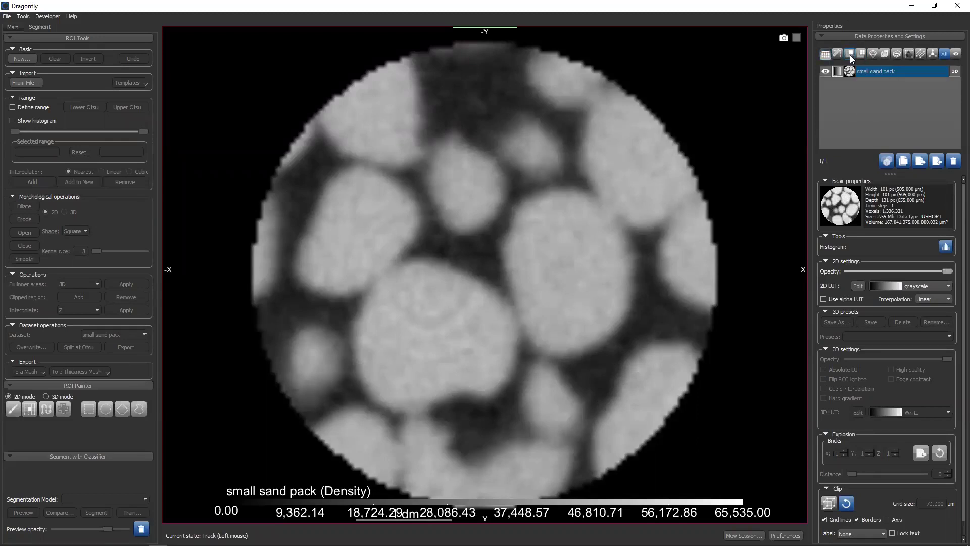
pyautogui.click(849, 53)
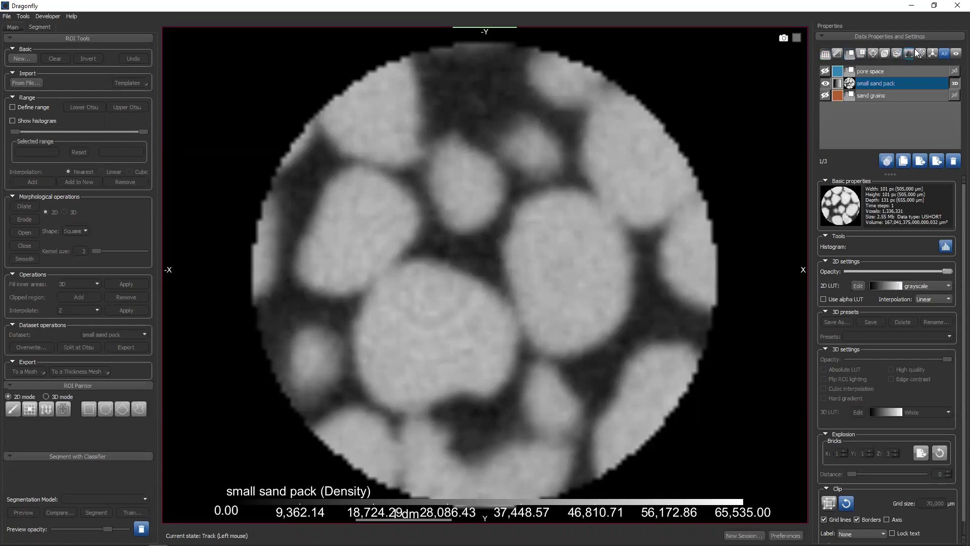
pyautogui.click(955, 53)
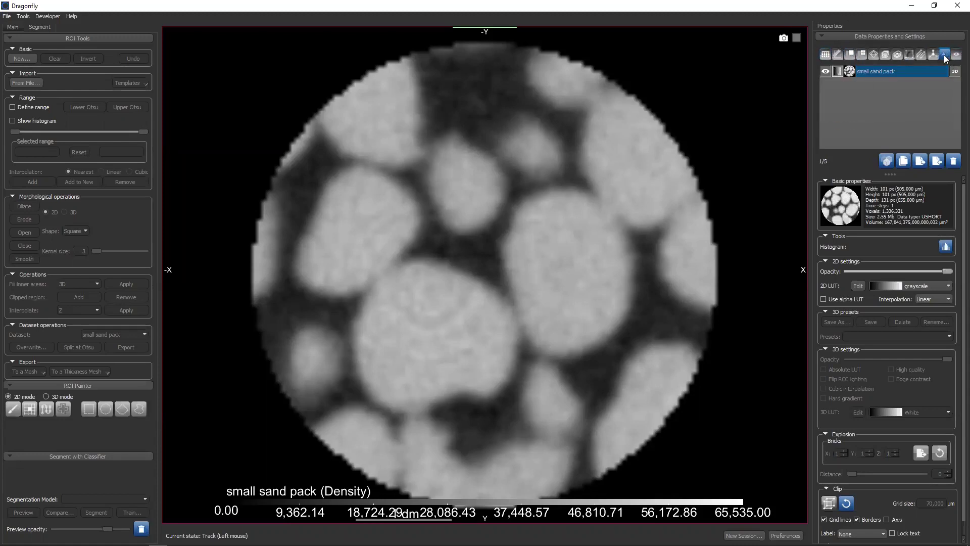
pyautogui.click(953, 55)
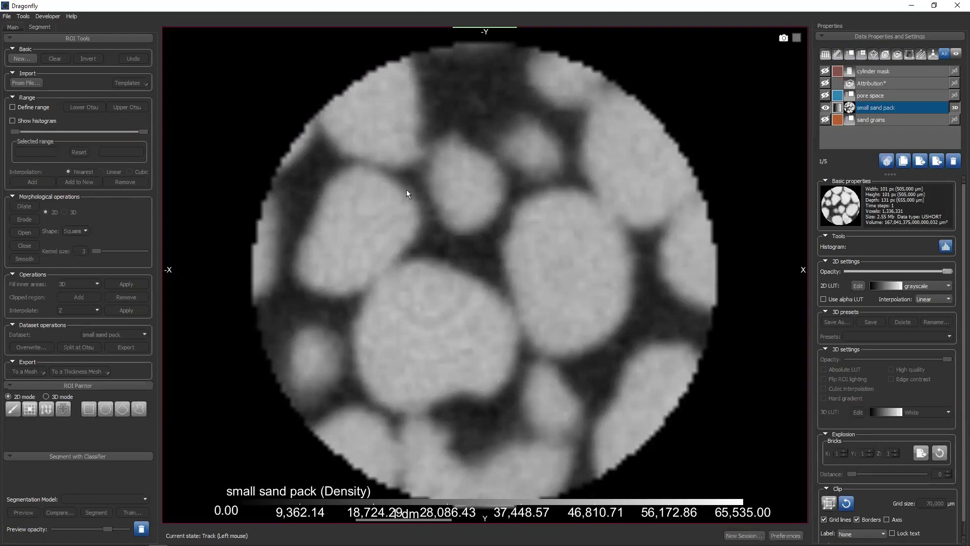
# Bring up the floating Window Leveling histogram for small sand pack and narrow the selected range to about 34,385 to 56,136.
pyautogui.click(13, 27)
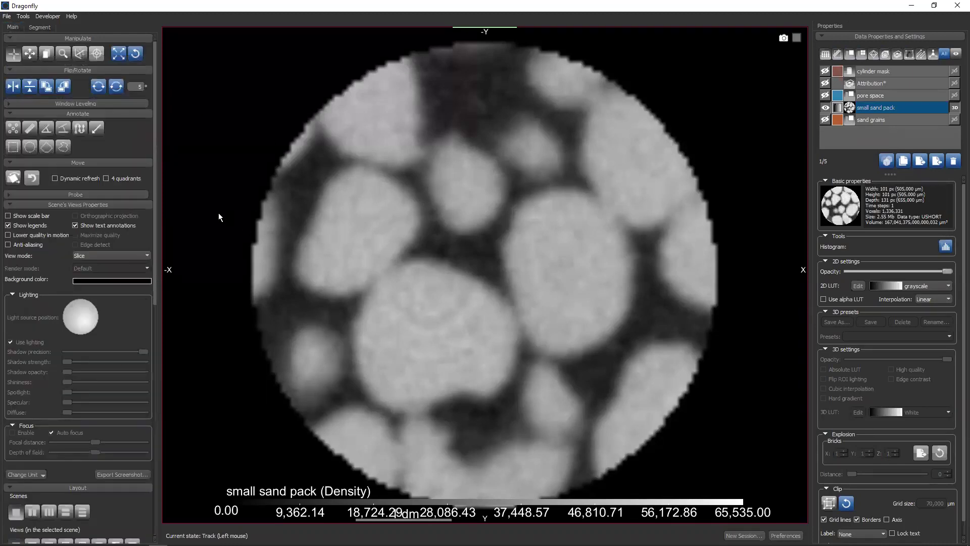
pyautogui.click(81, 104)
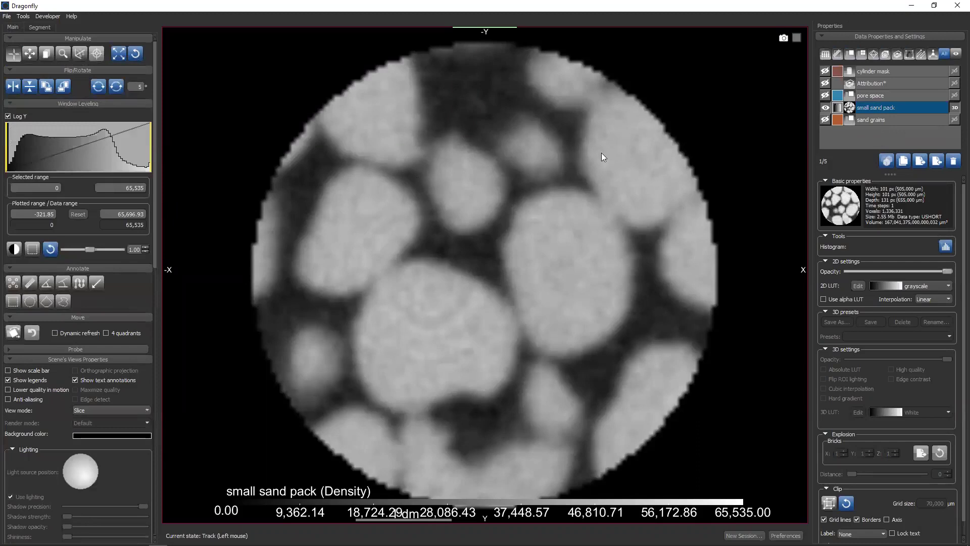
pyautogui.press('w')
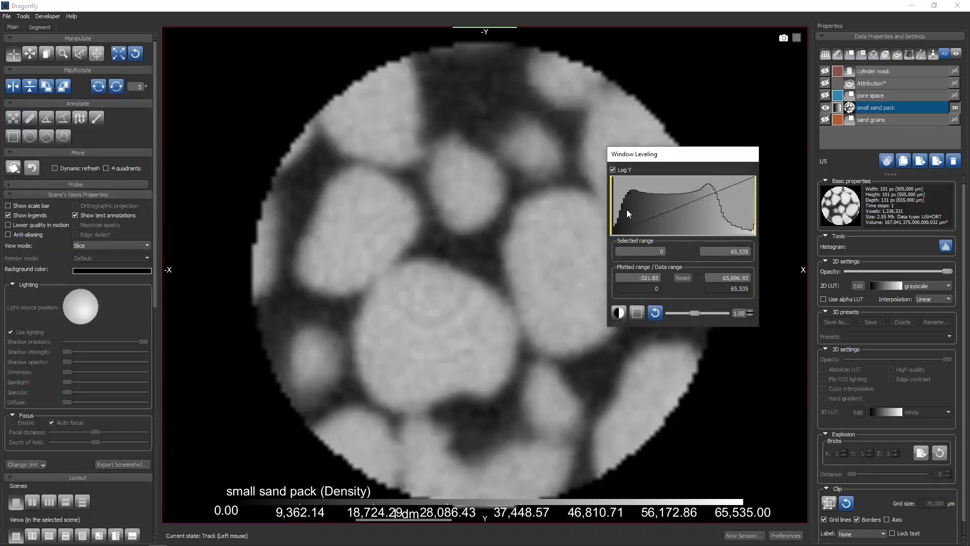
pyautogui.moveTo(613, 208); pyautogui.dragTo(709, 191)
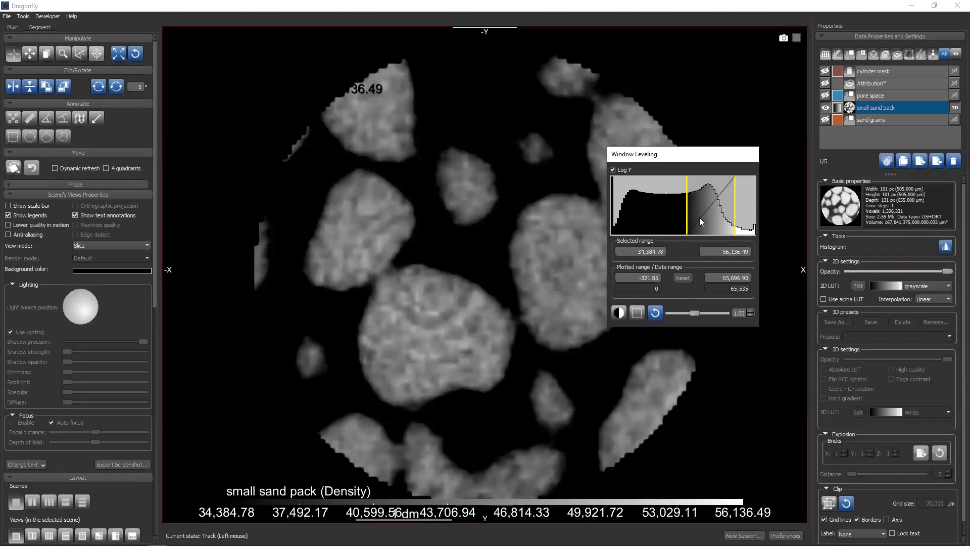
# Tighten the window leveling range around the sand grain peak to about 37,600 to 45,305.
pyautogui.scroll(5, 709, 185)
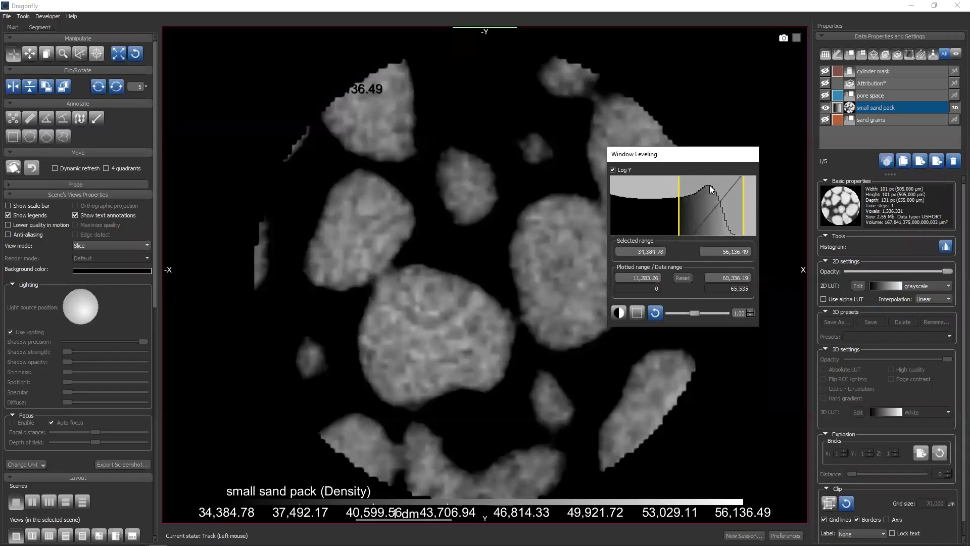
pyautogui.scroll(-2, 709, 185)
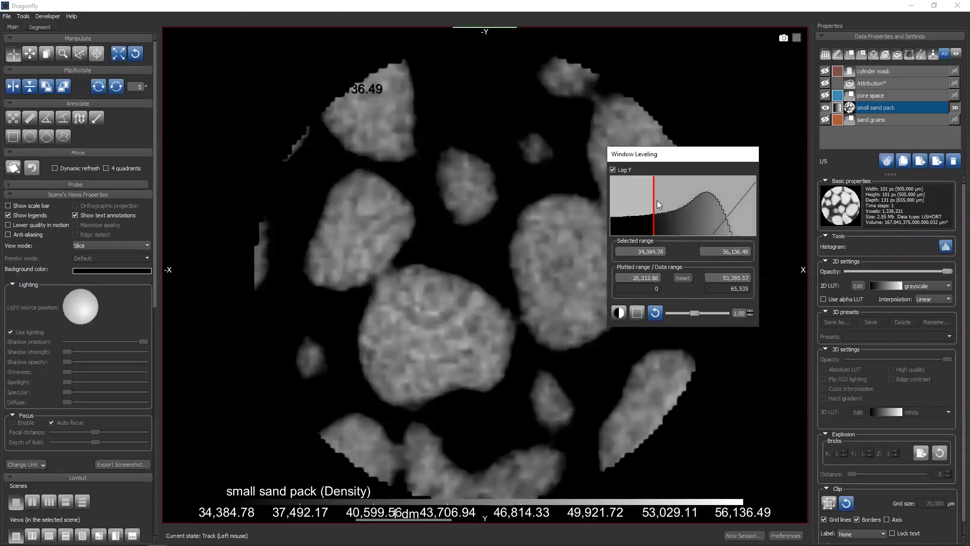
pyautogui.scroll(4, 707, 195)
pyautogui.scroll(-2, 707, 207)
pyautogui.scroll(-3, 706, 213)
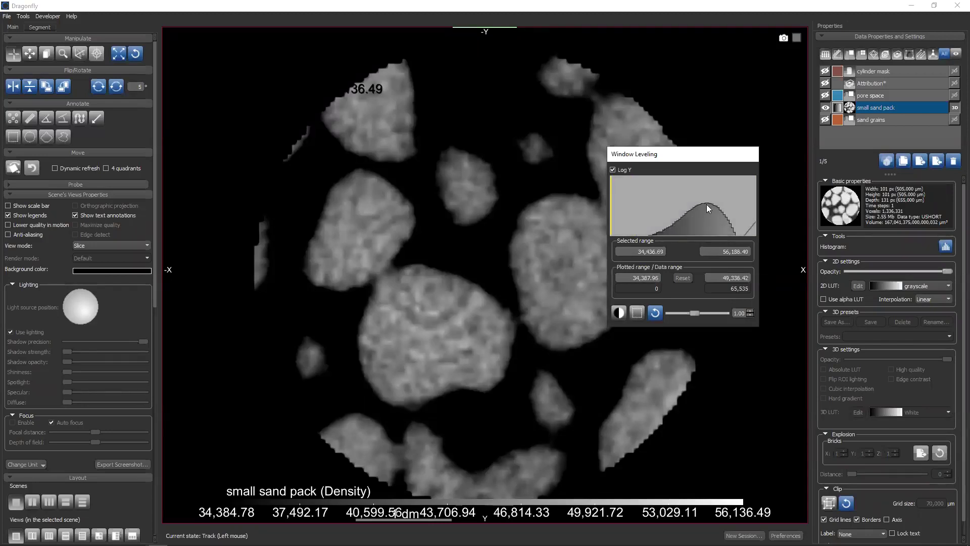
pyautogui.moveTo(659, 215)
pyautogui.mouseDown()
pyautogui.moveTo(697, 205)
pyautogui.moveTo(627, 211)
pyautogui.moveTo(674, 189)
pyautogui.moveTo(614, 208)
pyautogui.moveTo(682, 200)
pyautogui.moveTo(673, 200)
pyautogui.mouseUp()
pyautogui.moveTo(736, 200); pyautogui.dragTo(675, 207)
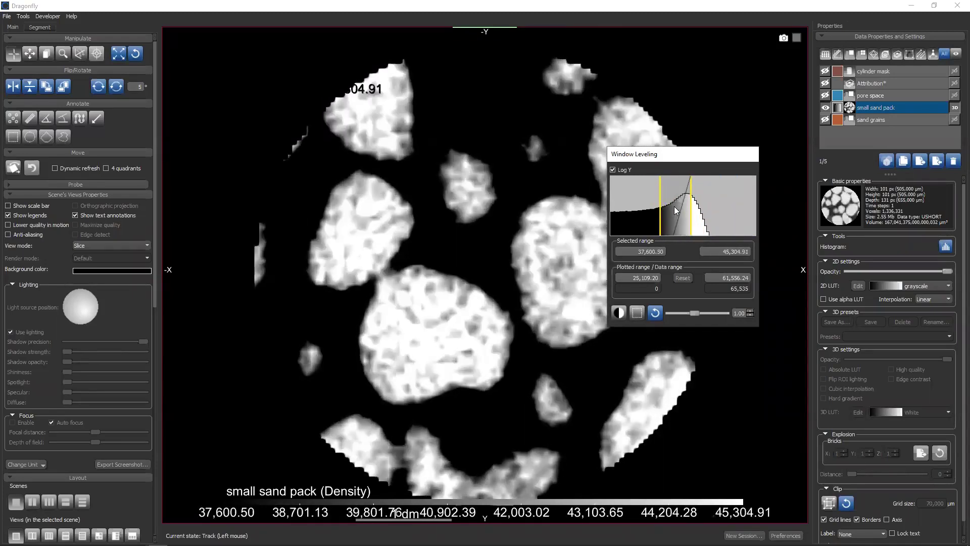
pyautogui.scroll(-2, 647, 210)
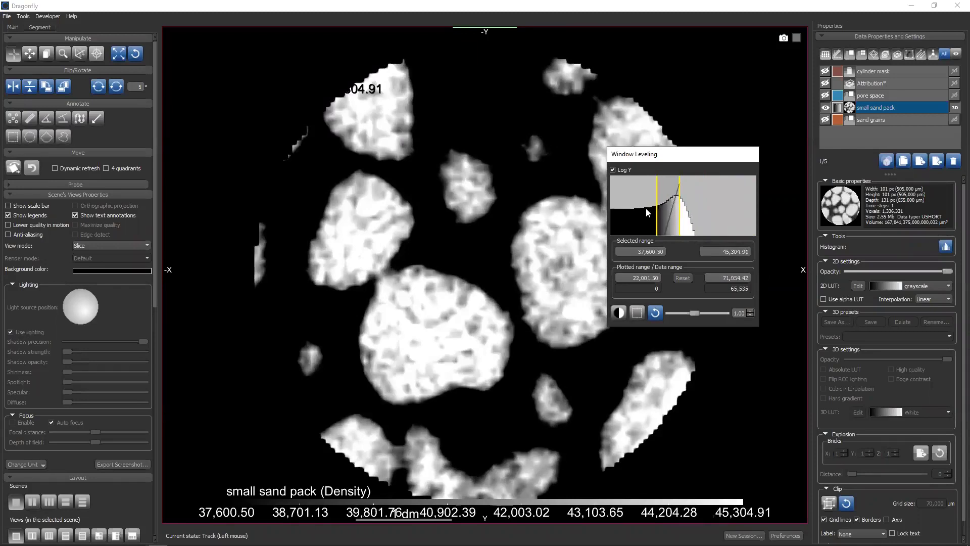
pyautogui.scroll(2, 672, 210)
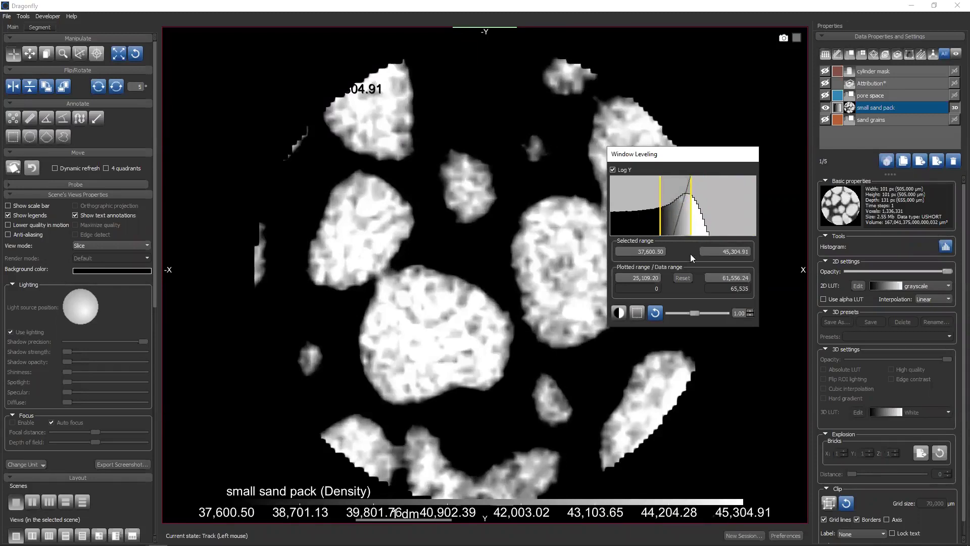
# Reset the window leveling of small sand pack to the full data range, dock the floating histogram and collapse it.
pyautogui.click(658, 311)
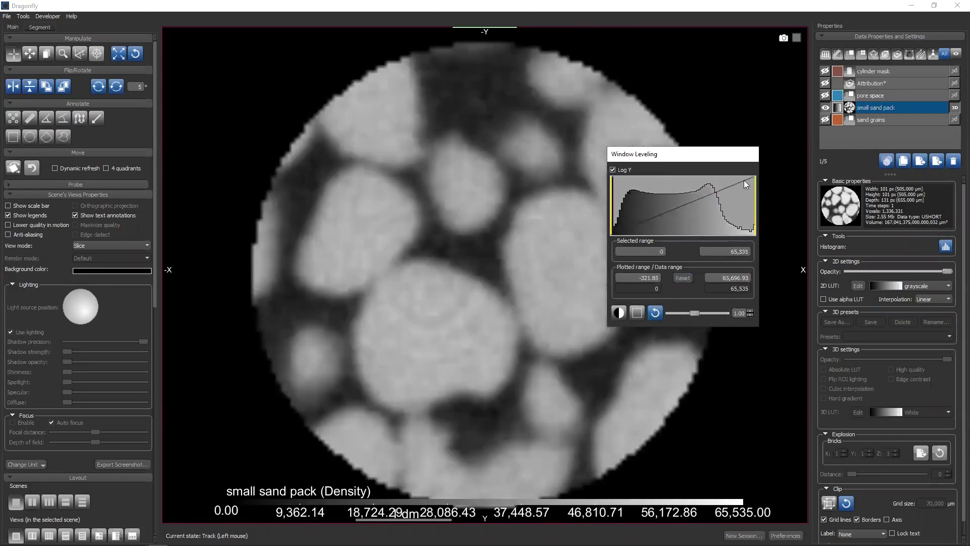
pyautogui.moveTo(720, 155); pyautogui.dragTo(132, 197)
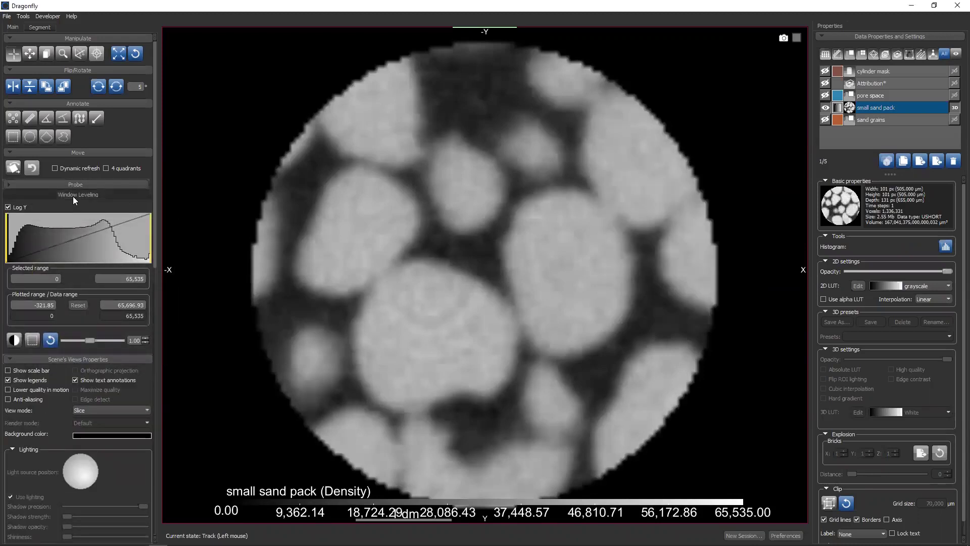
pyautogui.click(73, 195)
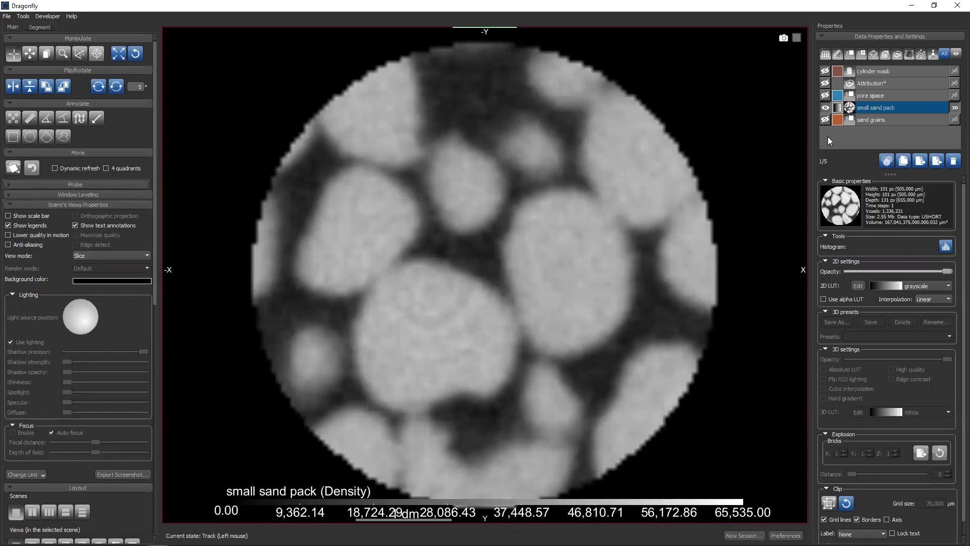
# Show the existing sand grains region over the slice and hide it again.
pyautogui.click(825, 120)
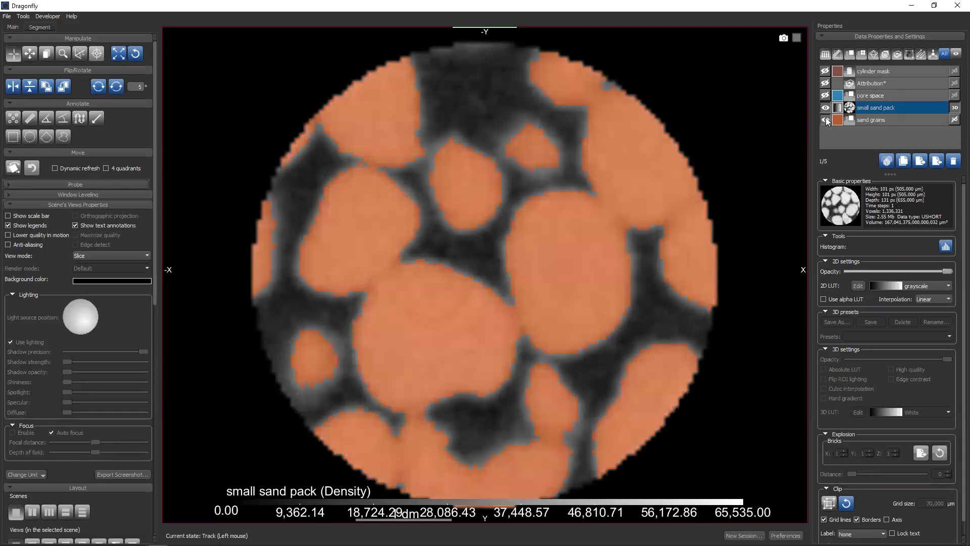
pyautogui.click(826, 120)
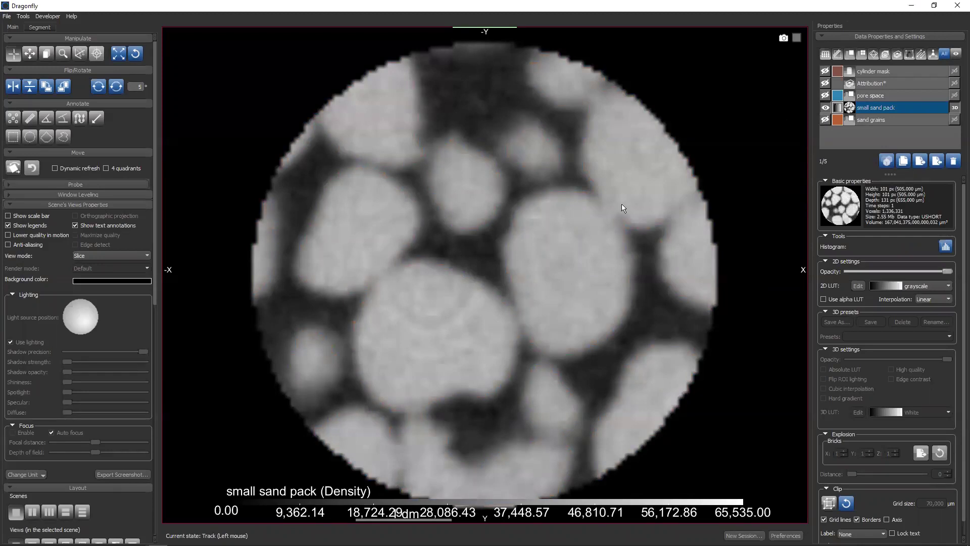
# Switch to the Lesson 4 presentation in Google Slides and exit the slideshow at the MultiROIs outline slide.
pyautogui.hotkey('alt', 'Tab')
pyautogui.hotkey('alt', 'Tab')
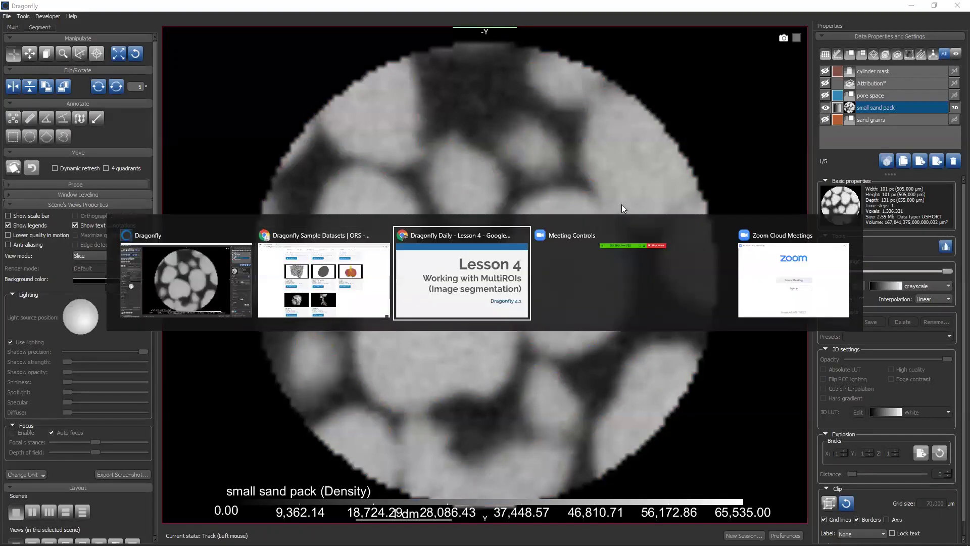
pyautogui.click(622, 205)
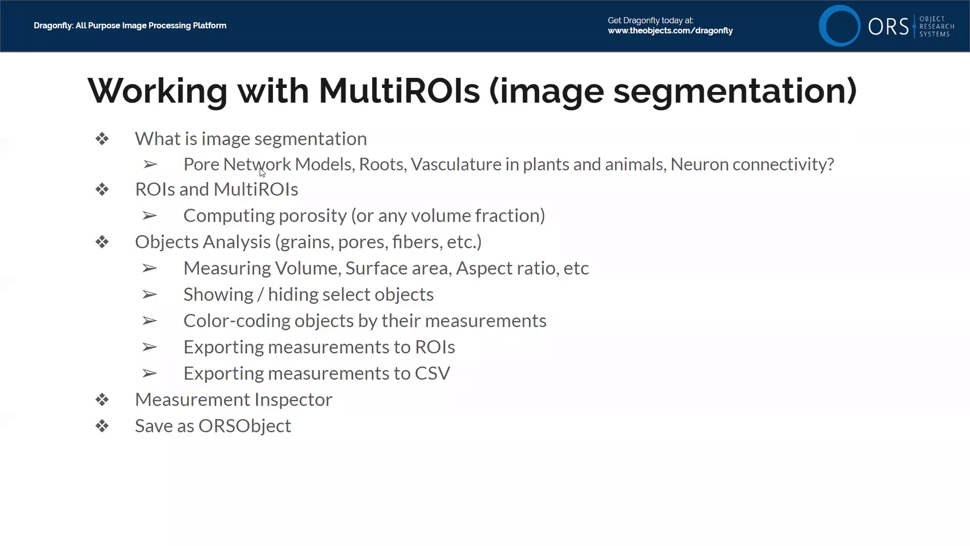
pyautogui.press('Escape')
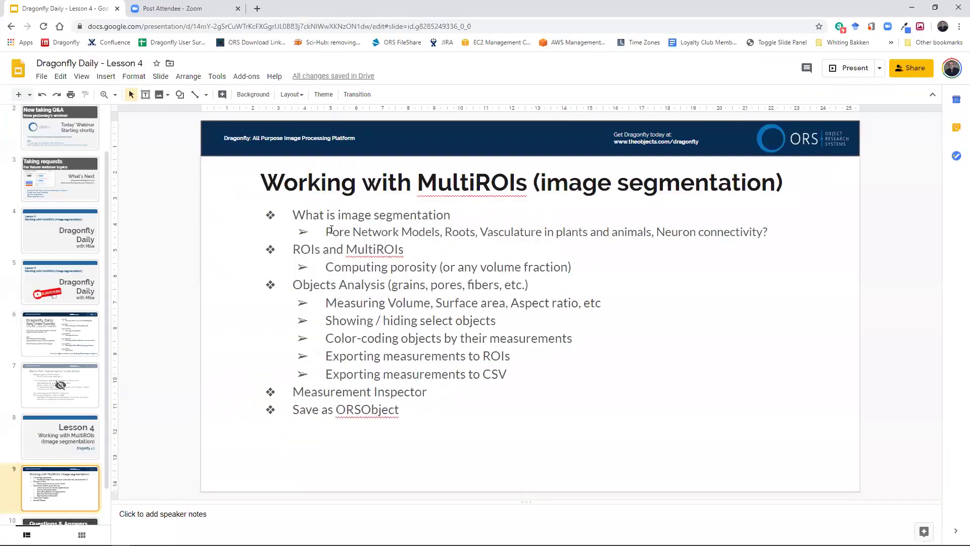
pyautogui.click(332, 230)
pyautogui.moveTo(331, 230); pyautogui.dragTo(772, 237)
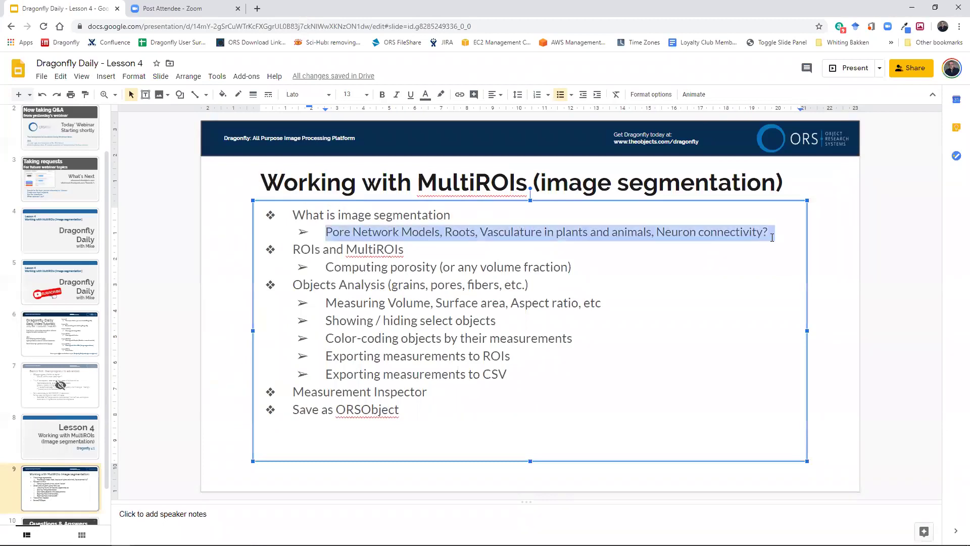
pyautogui.press('BackSpace')
pyautogui.hotkey('ctrl', 'z')
pyautogui.hotkey('ctrl', 'z')
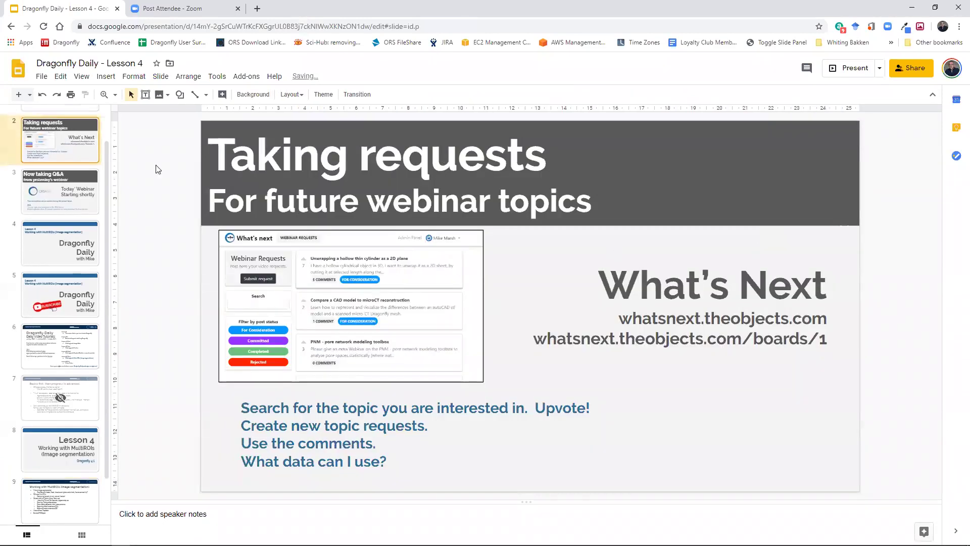
# Return to the MultiROIs outline slide and highlight the sub-bullet on pore network models, roots, vasculature and neuron connectivity.
pyautogui.click(81, 347)
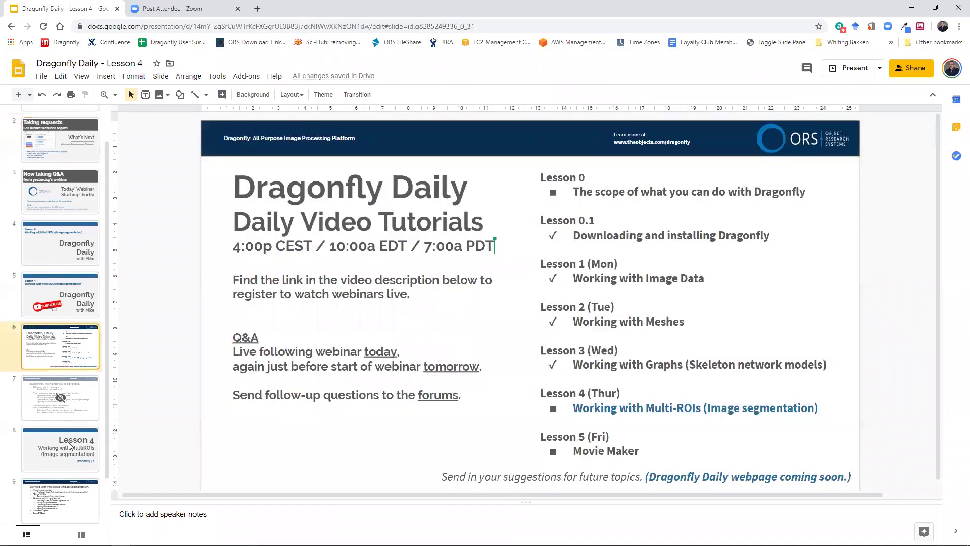
pyautogui.click(72, 506)
pyautogui.click(335, 234)
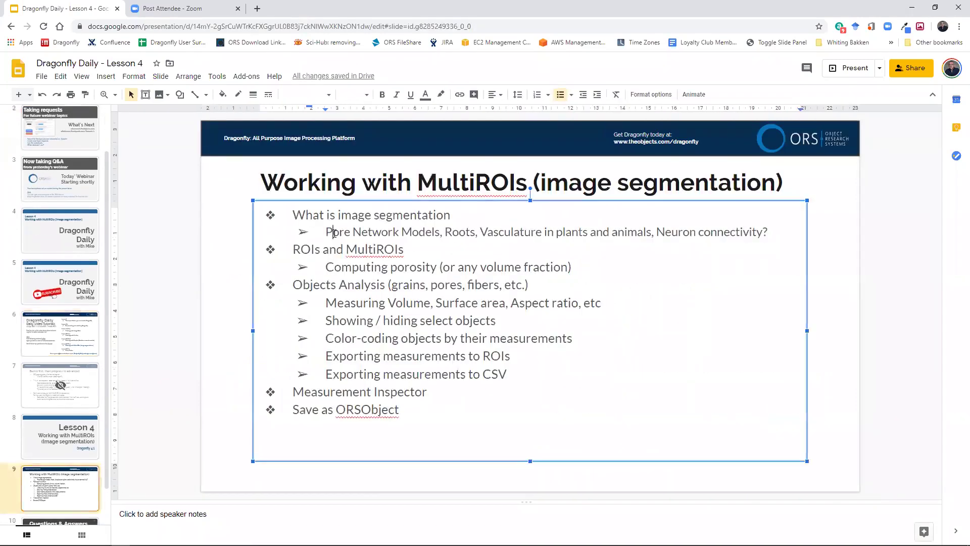
pyautogui.moveTo(768, 233); pyautogui.dragTo(324, 232)
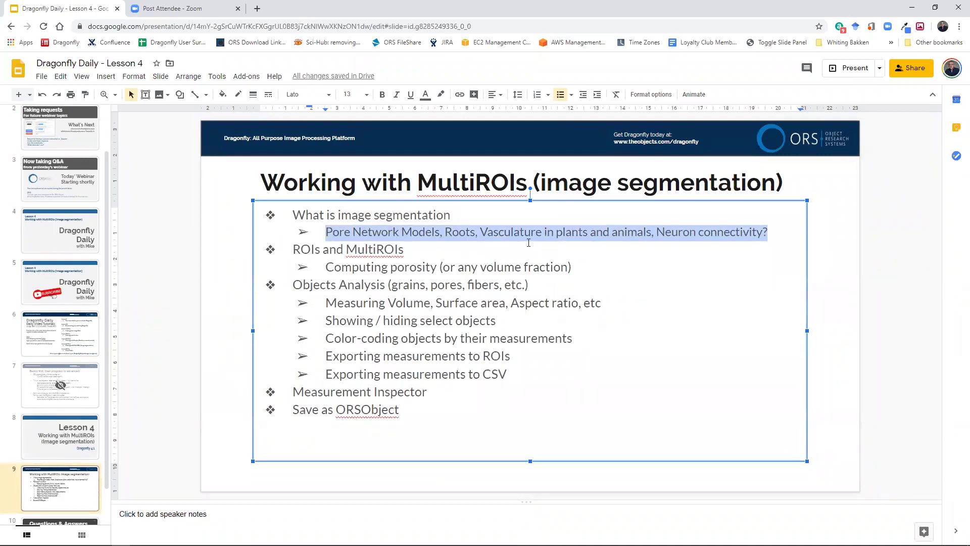
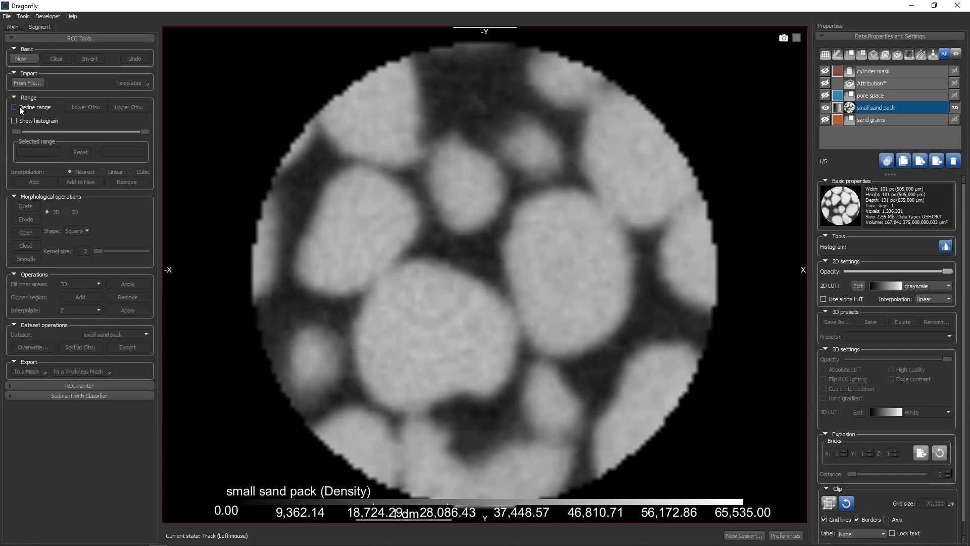
# Define a threshold range on small sand pack with its histogram shown, try a lower bound of about 30,052, and reset the range.
pyautogui.click(14, 108)
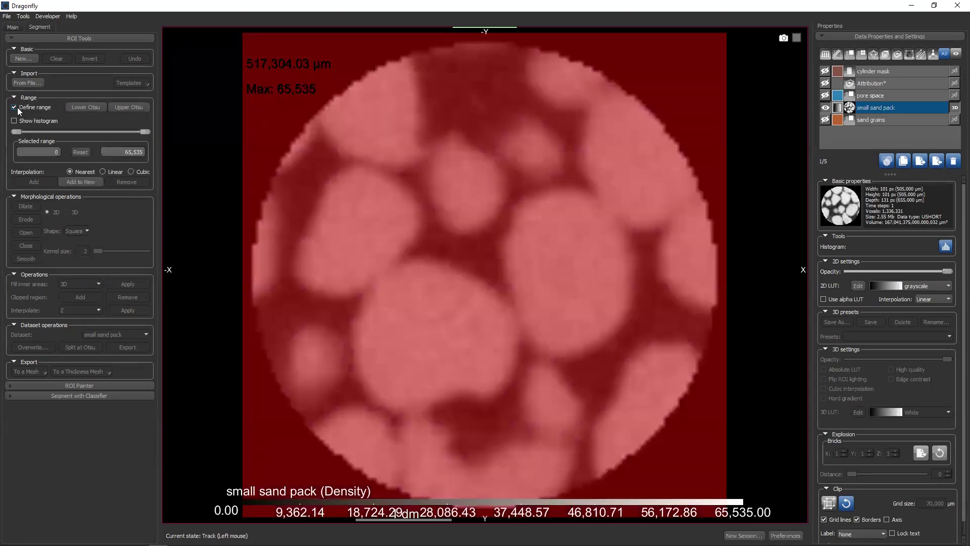
pyautogui.click(30, 122)
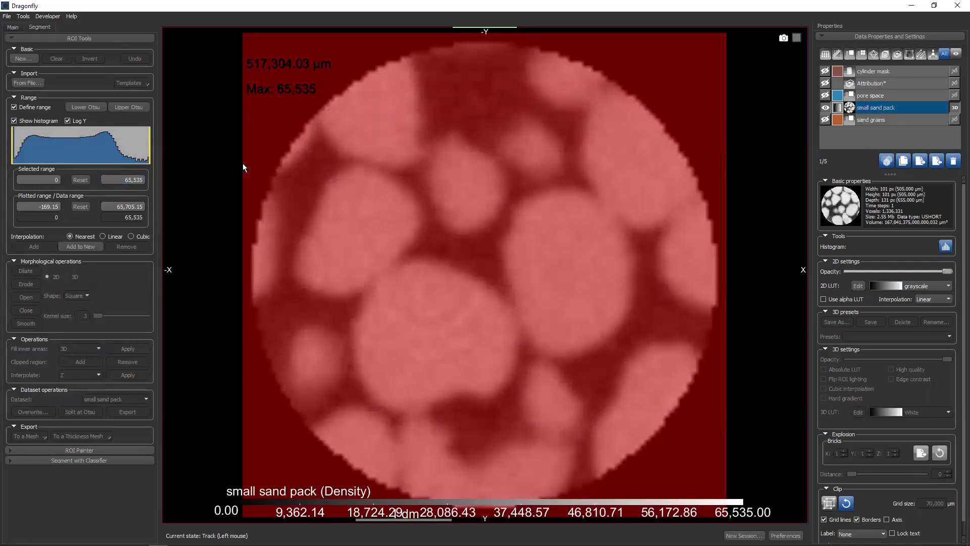
pyautogui.moveTo(12, 147)
pyautogui.mouseDown()
pyautogui.moveTo(90, 146)
pyautogui.moveTo(76, 146)
pyautogui.mouseUp()
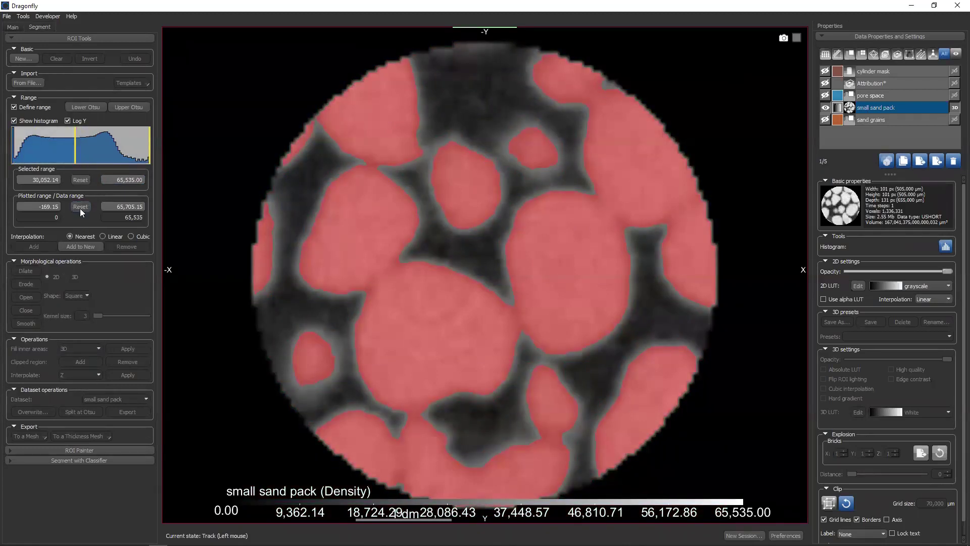
pyautogui.click(81, 182)
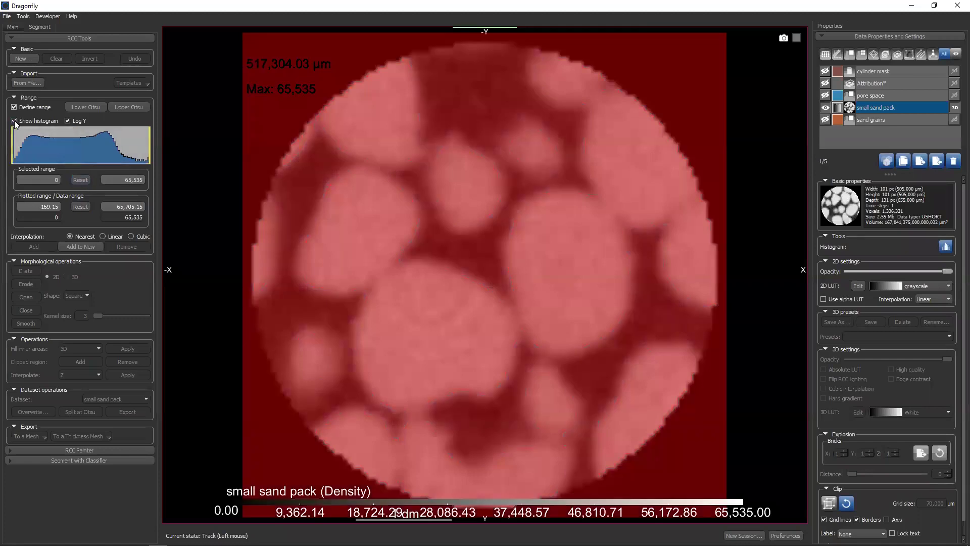
# Select the sand grains with the Upper Otsu range, add it to a new ROI and turn off the range definition.
pyautogui.click(133, 108)
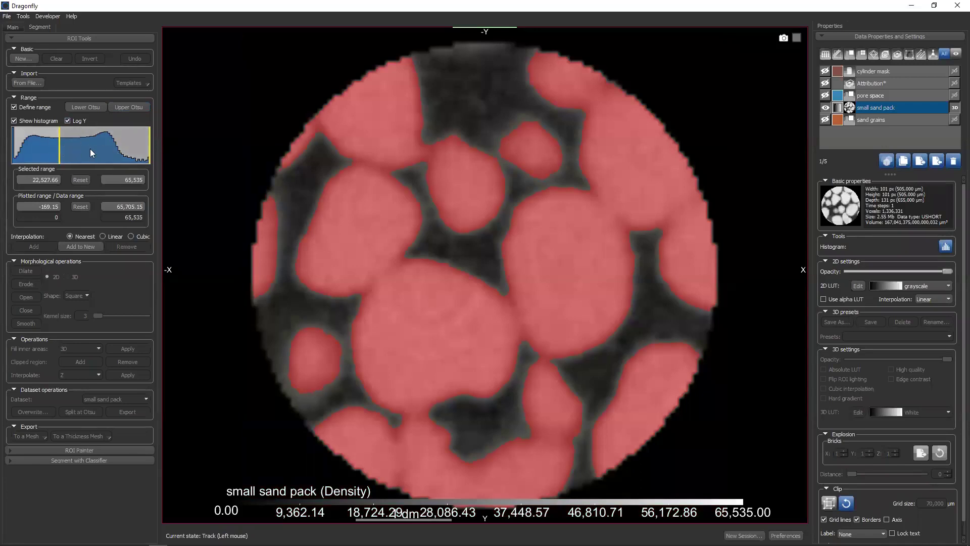
pyautogui.click(80, 247)
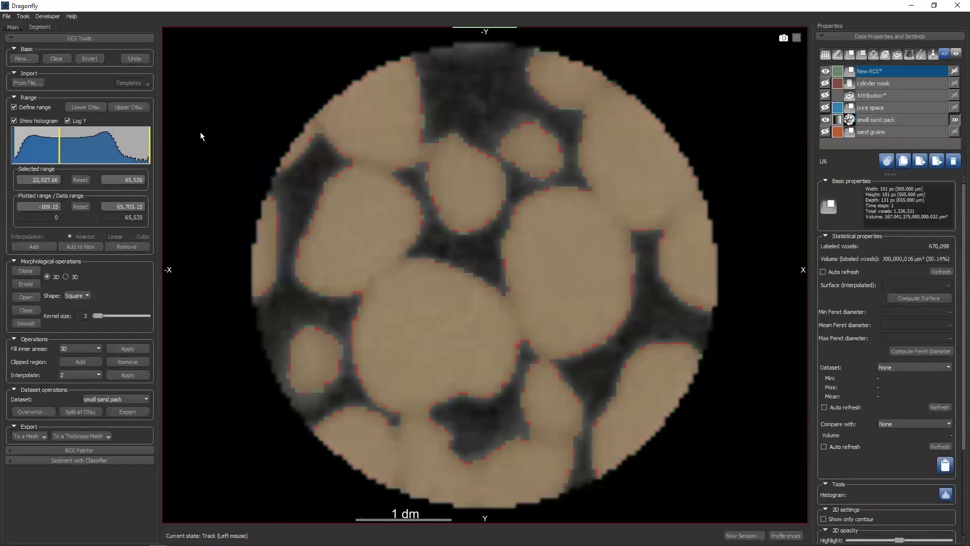
pyautogui.click(16, 109)
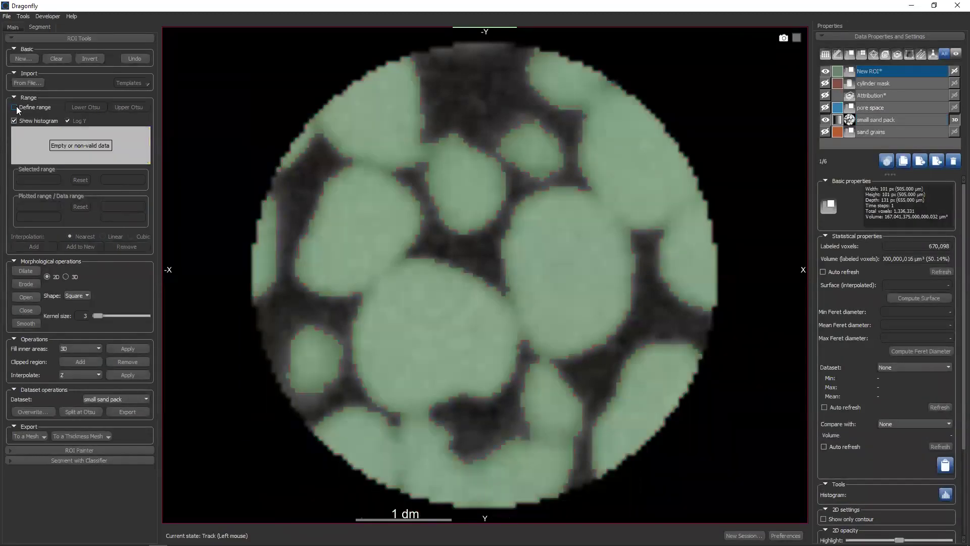
# Rename the new ROI as sand grains and delete this duplicate from the object list.
pyautogui.doubleClick(869, 72)
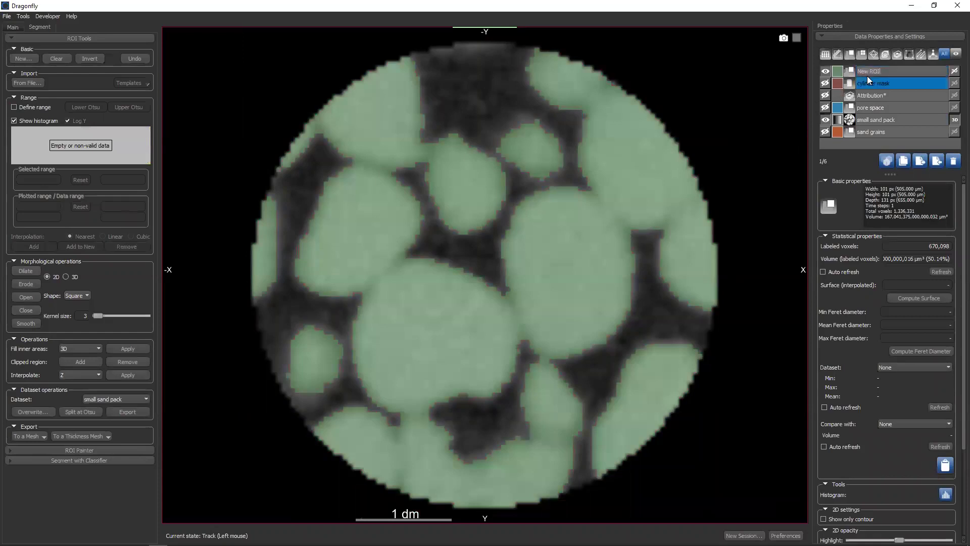
pyautogui.write('sand grains')
pyautogui.press('Return')
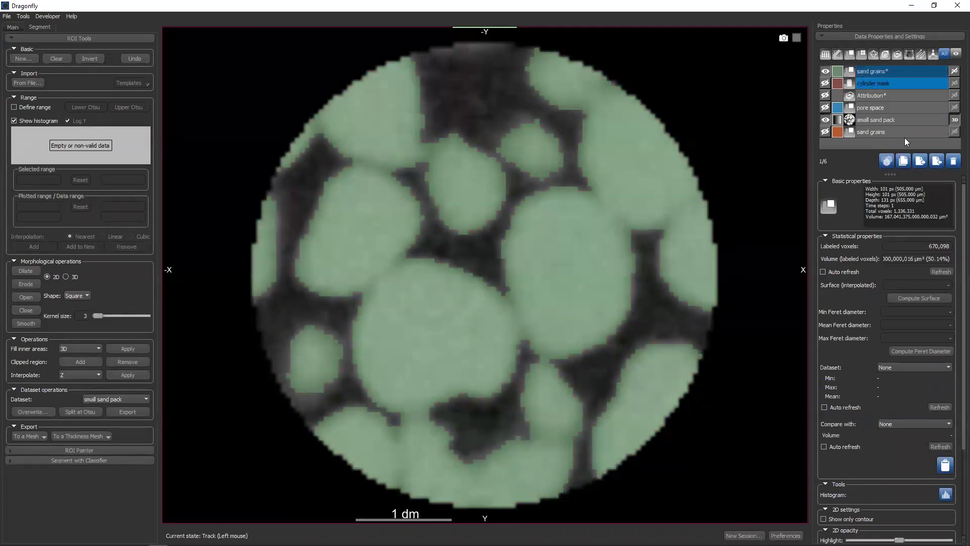
pyautogui.click(868, 76)
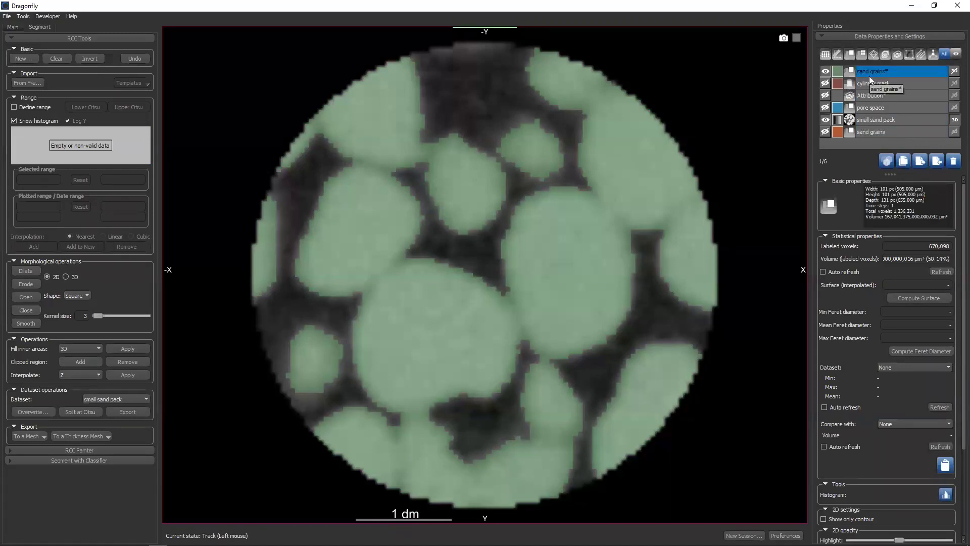
pyautogui.click(953, 161)
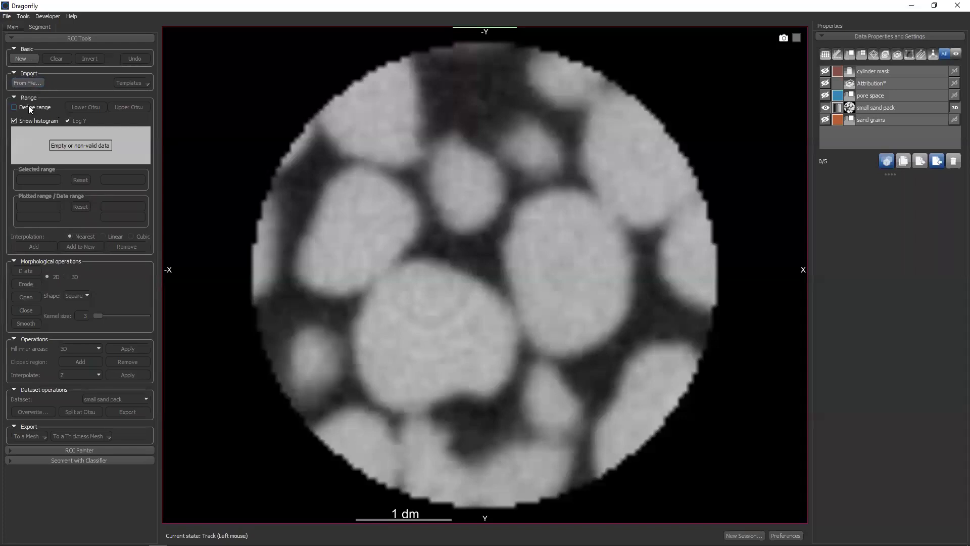
# Define a fresh threshold range using Lower Otsu to cover the dark voxels and add it to a new ROI.
pyautogui.click(14, 107)
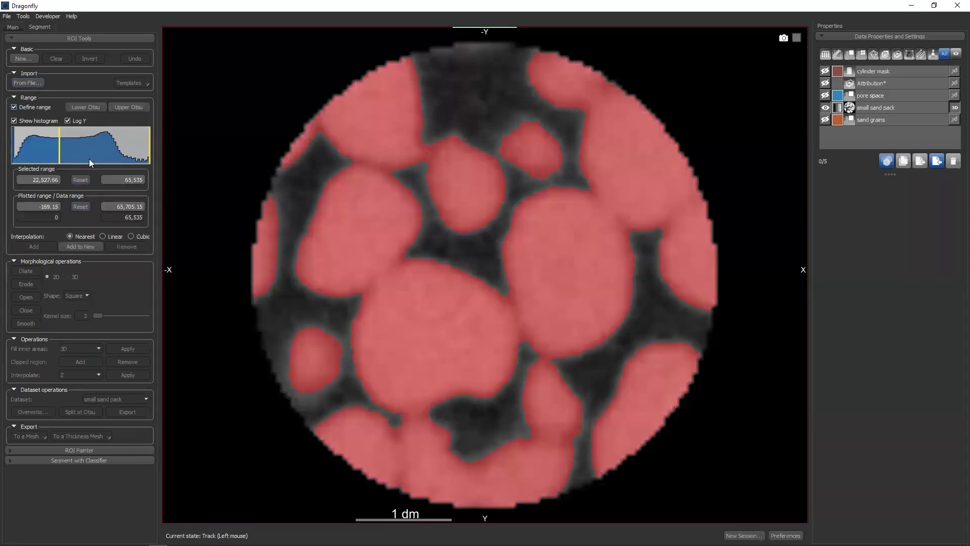
pyautogui.click(84, 181)
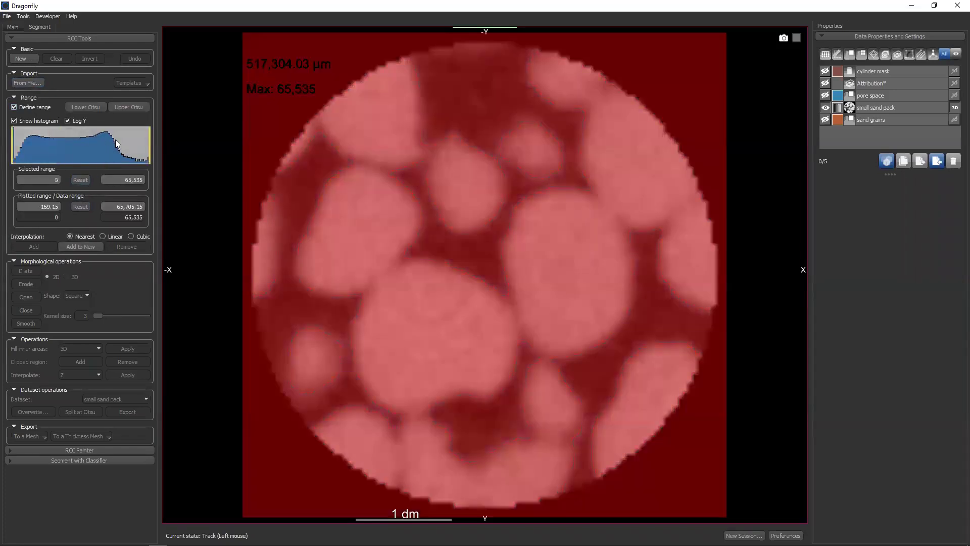
pyautogui.click(93, 108)
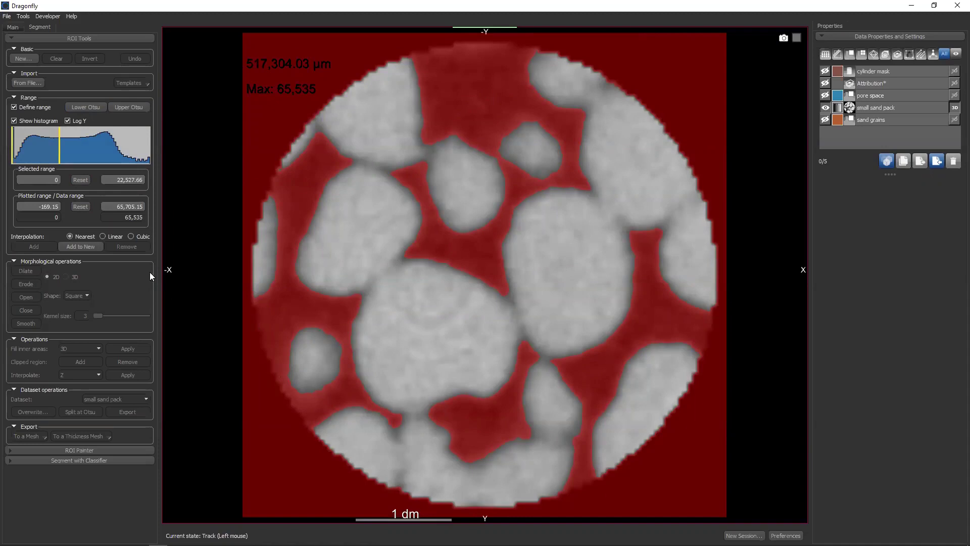
pyautogui.click(81, 245)
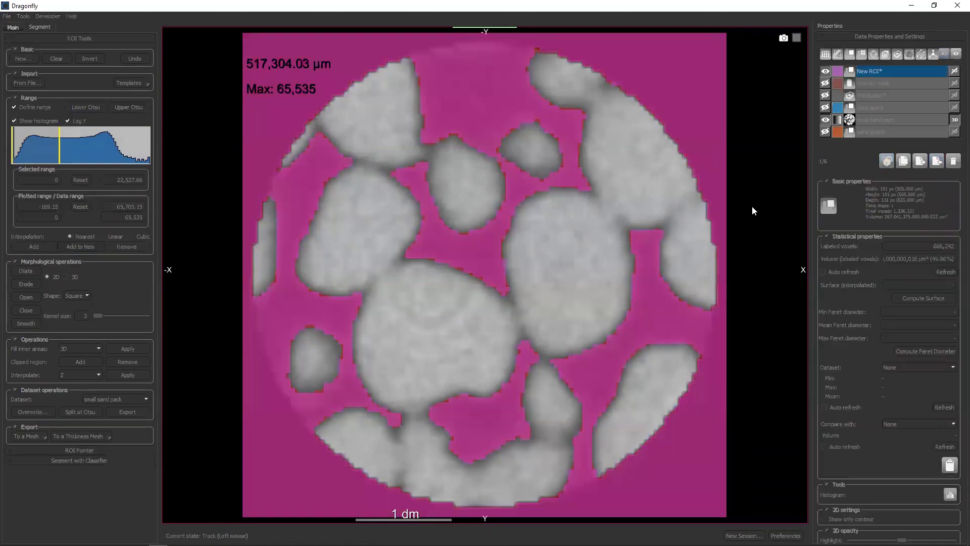
# Rename the new ROI as air space and turn off the range definition.
pyautogui.doubleClick(882, 71)
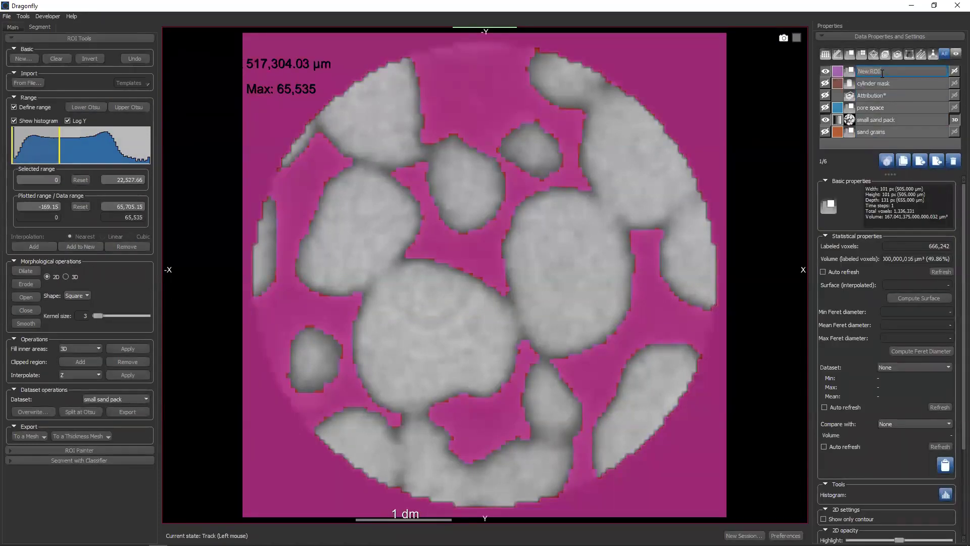
pyautogui.write('air space')
pyautogui.press('Return')
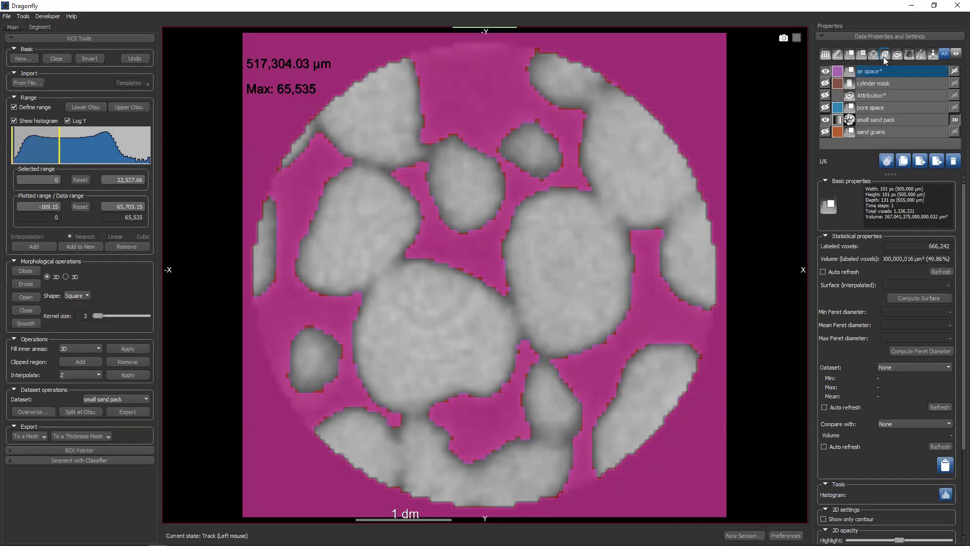
pyautogui.click(14, 107)
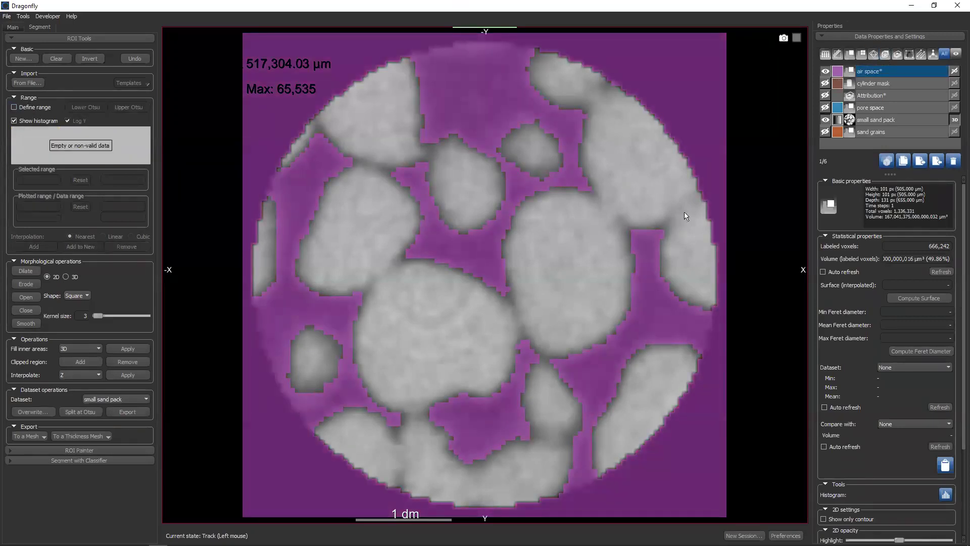
# Show the cylinder mask over the slice briefly and hide it again.
pyautogui.click(825, 84)
pyautogui.click(825, 85)
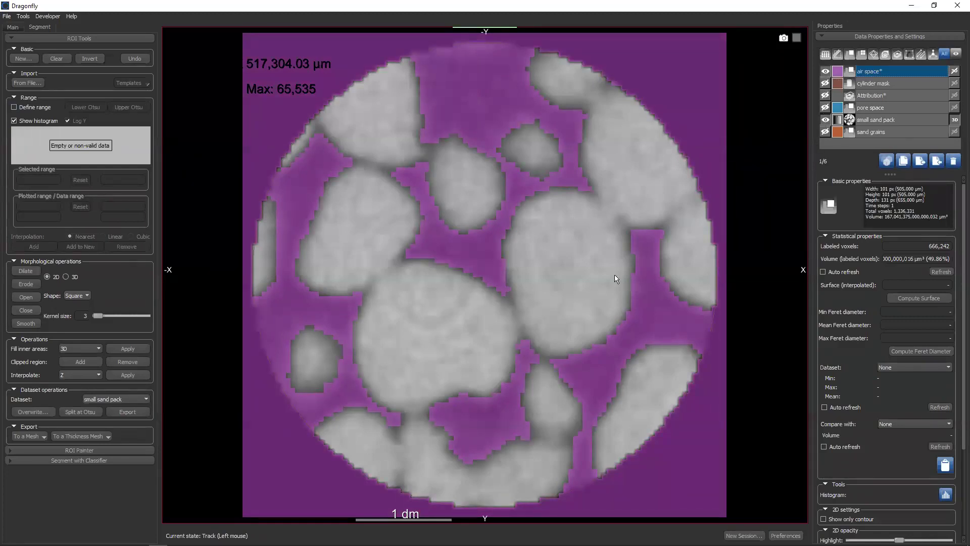
# Change the selected scene's layout from a single view to four views.
pyautogui.click(12, 27)
pyautogui.scroll(-3, 114, 447)
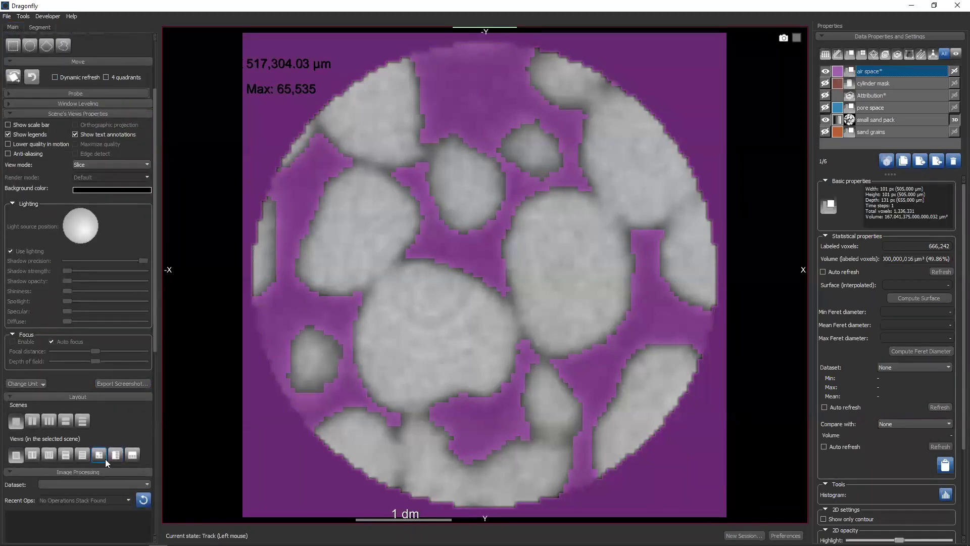
pyautogui.click(99, 455)
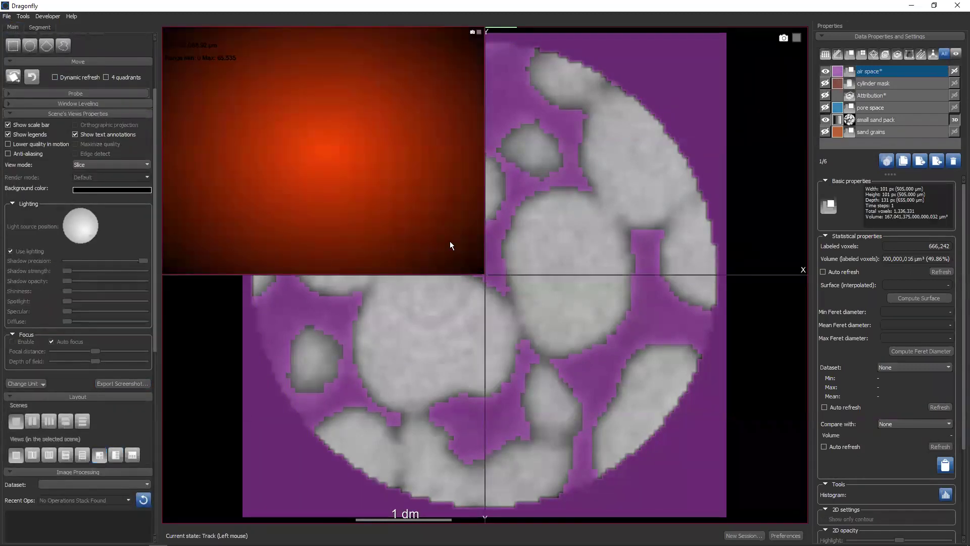
# Turn on the cylinder mask's display and use the mask to restrict the air space ROI to the cylinder.
pyautogui.moveTo(402, 241); pyautogui.dragTo(446, 156)
pyautogui.click(825, 83)
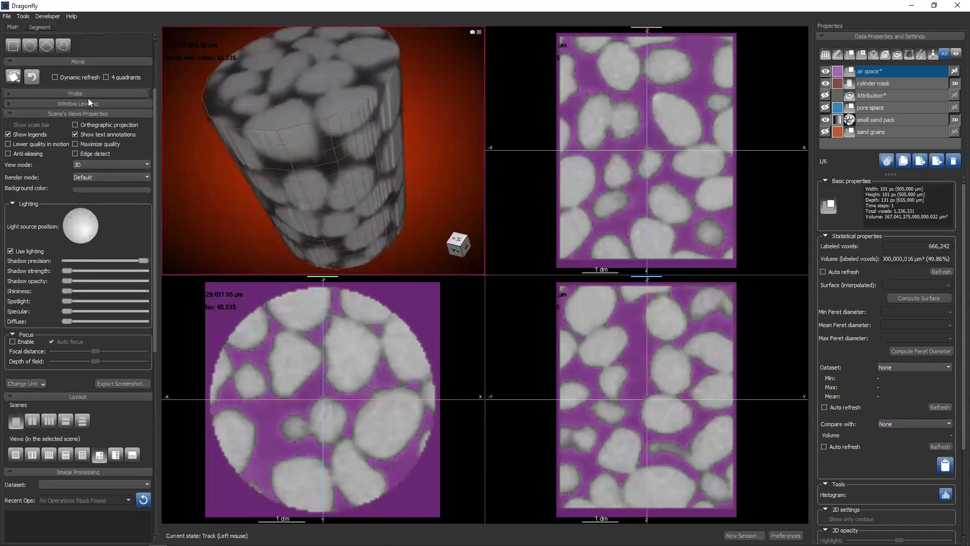
pyautogui.click(39, 27)
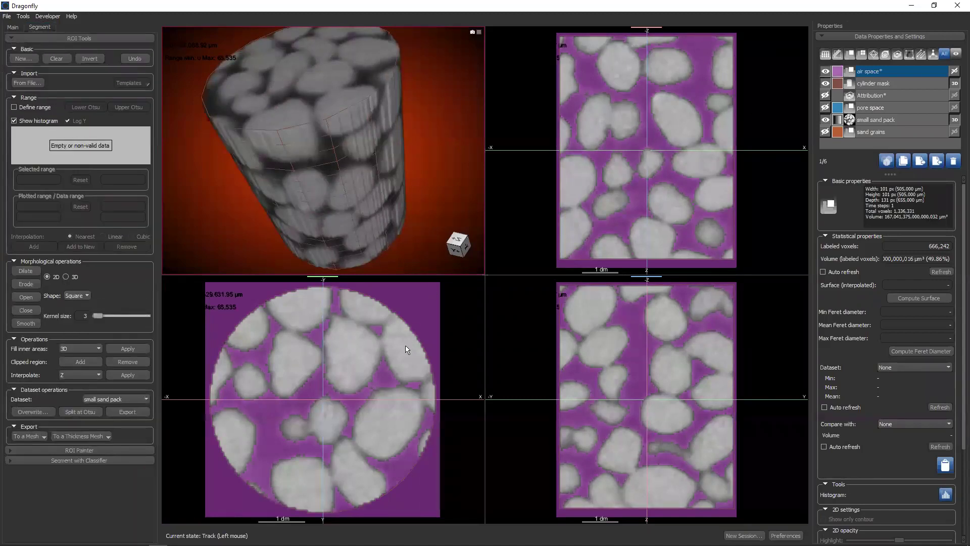
pyautogui.click(873, 82)
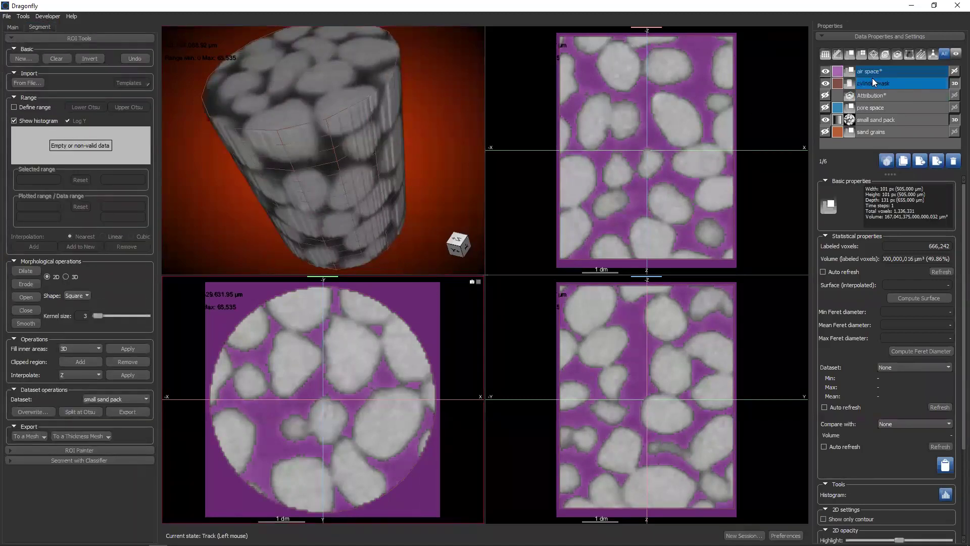
pyautogui.rightClick(871, 84)
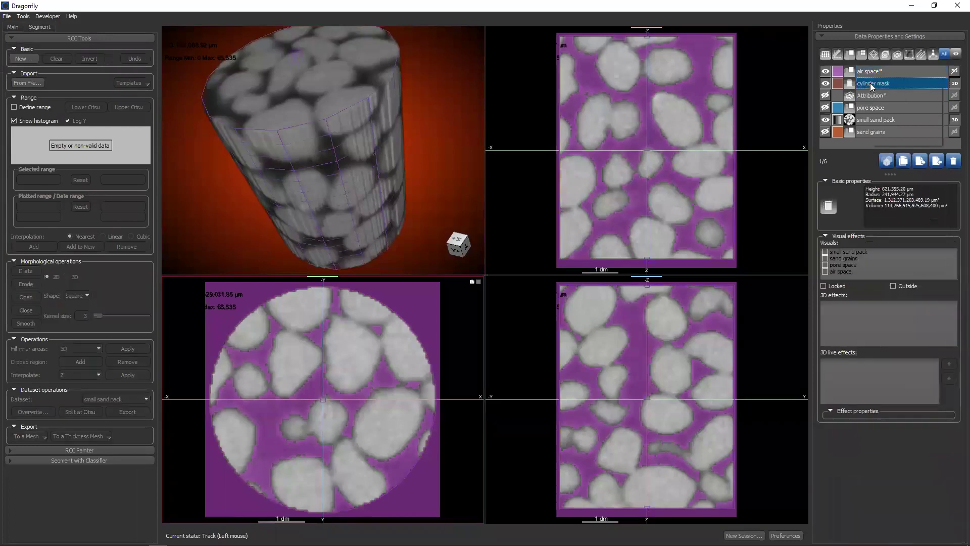
pyautogui.click(889, 128)
pyautogui.click(524, 267)
pyautogui.click(507, 284)
pyautogui.click(529, 268)
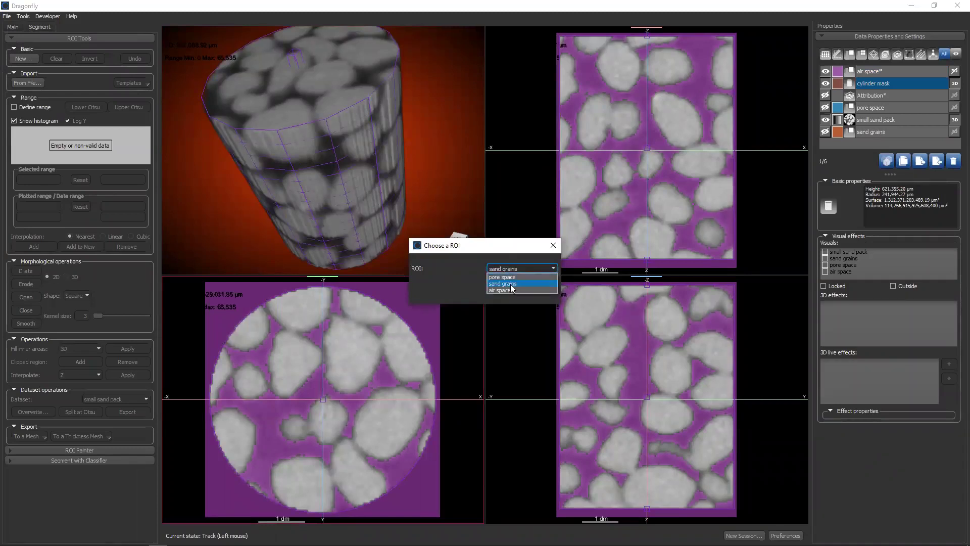
pyautogui.click(522, 287)
pyautogui.click(526, 288)
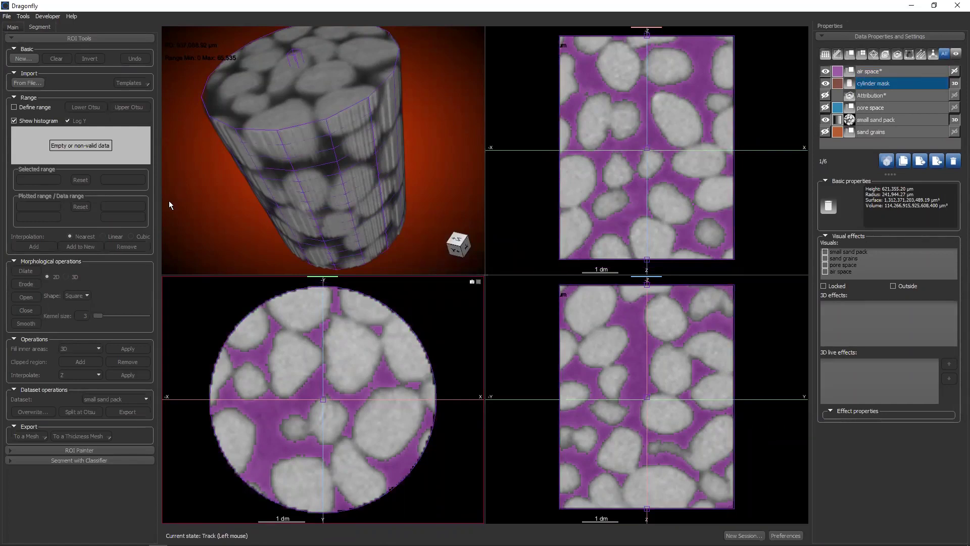
# Create a yellow (#ffff00) region of interest named cylinder ROI, using the small sand pack geometry.
pyautogui.click(23, 58)
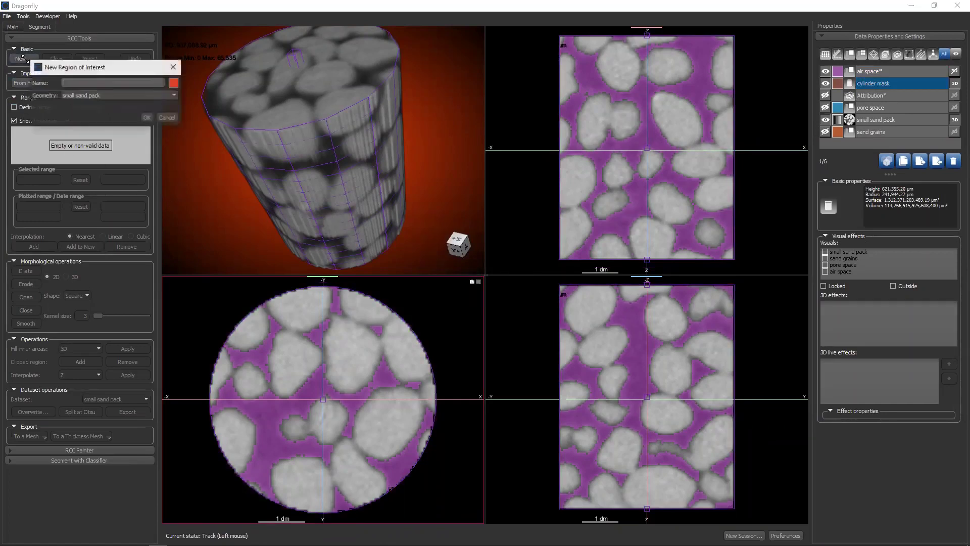
pyautogui.click(84, 95)
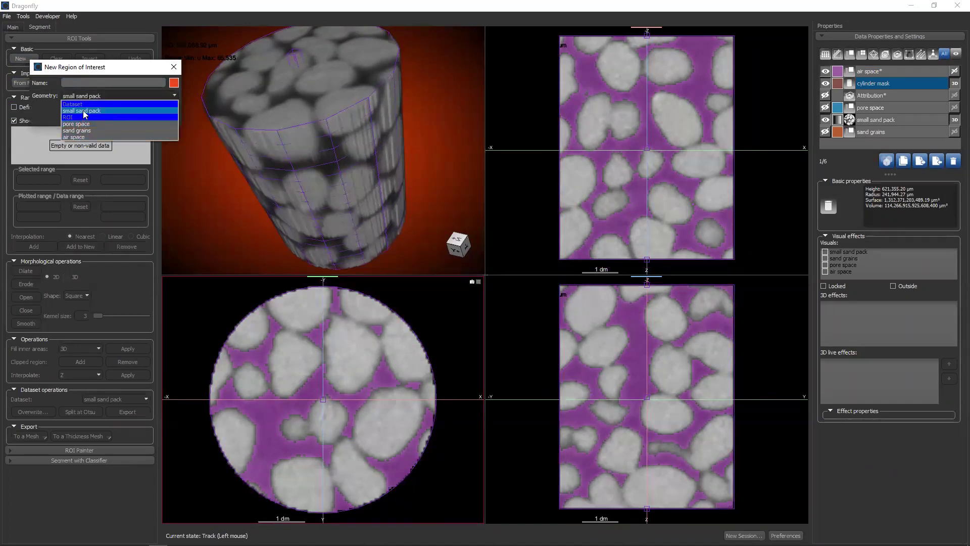
pyautogui.click(84, 112)
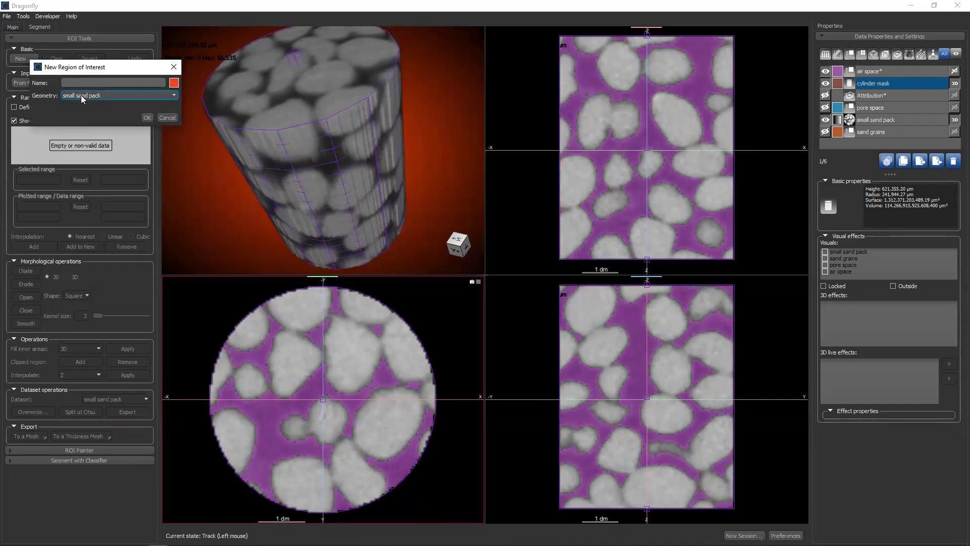
pyautogui.click(87, 87)
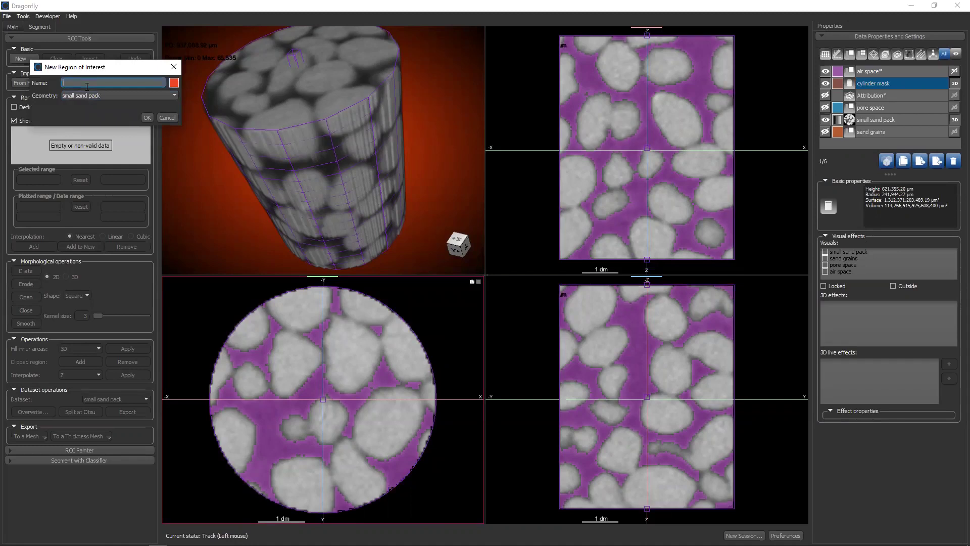
pyautogui.write('cylinder ROI')
pyautogui.click(172, 84)
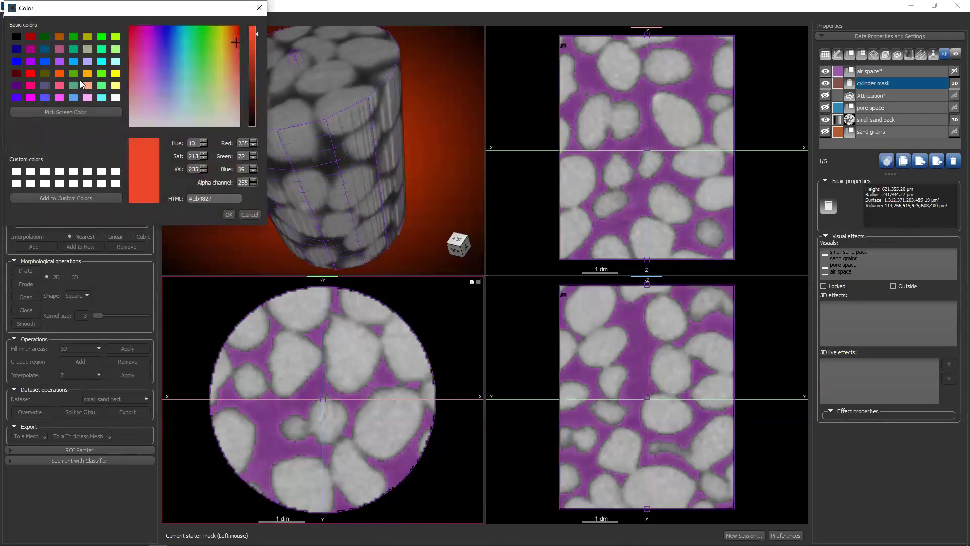
pyautogui.click(59, 98)
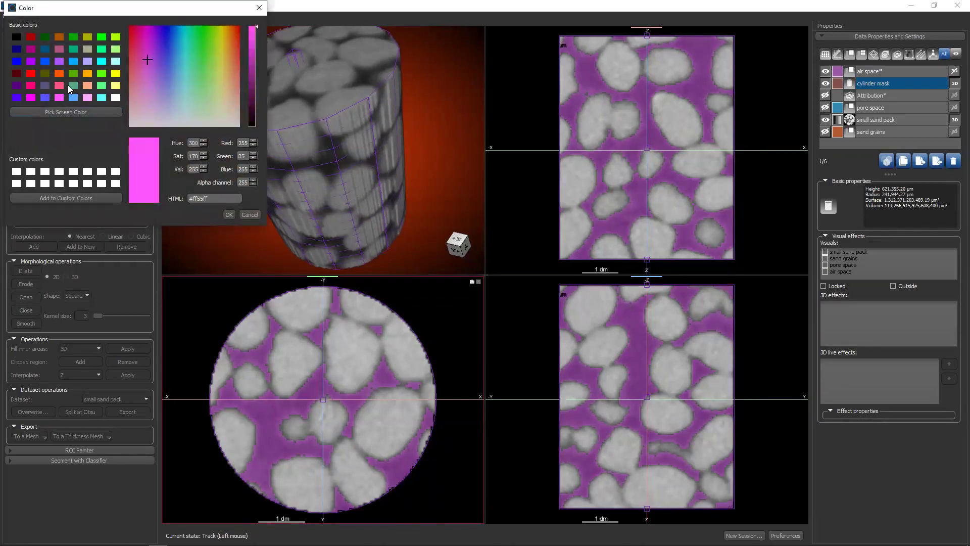
pyautogui.click(116, 74)
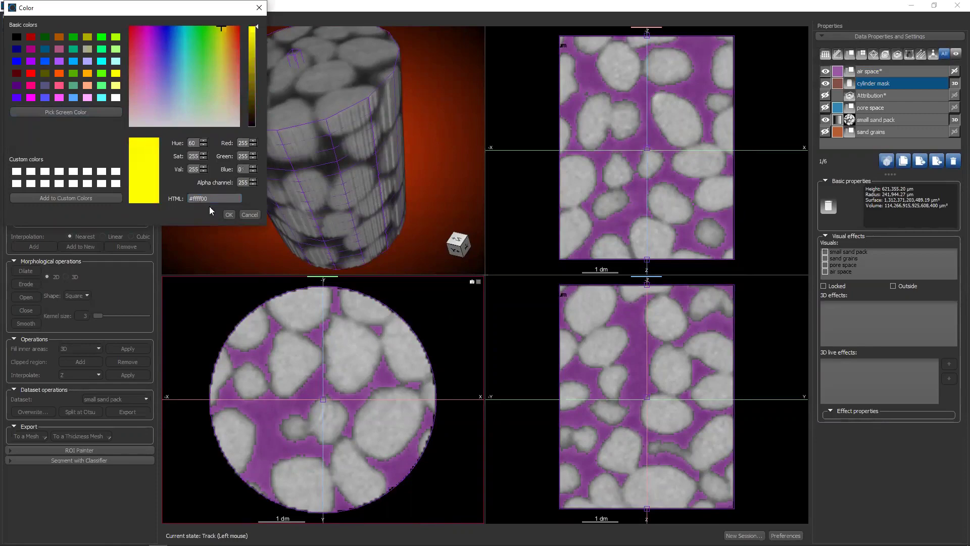
pyautogui.click(229, 215)
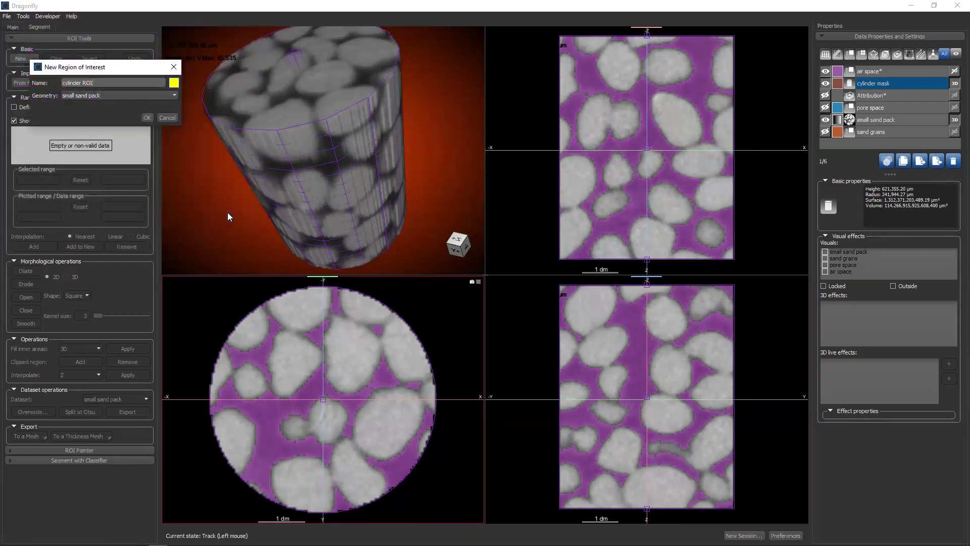
pyautogui.click(147, 118)
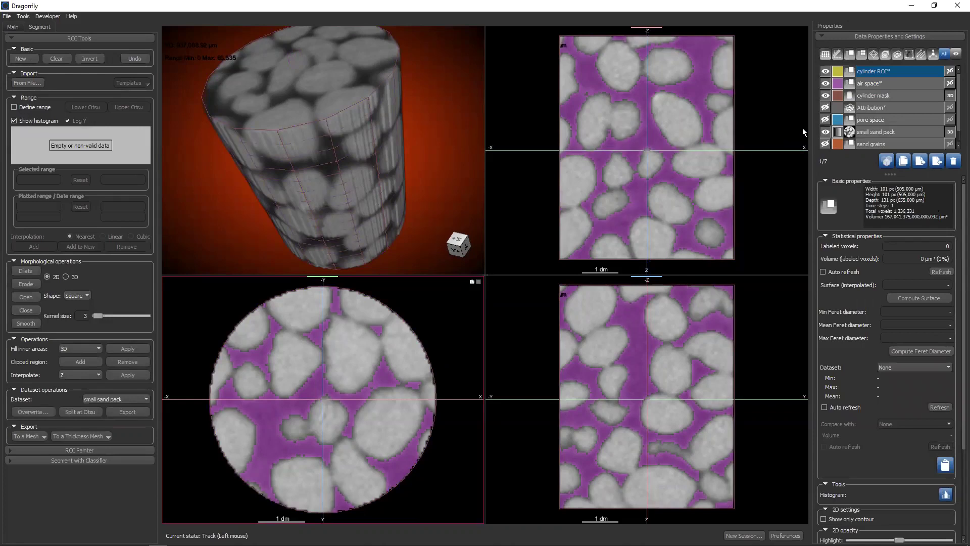
# Add the cylinder mask shape to the cylinder ROI so its whole volume is labeled.
pyautogui.rightClick(881, 99)
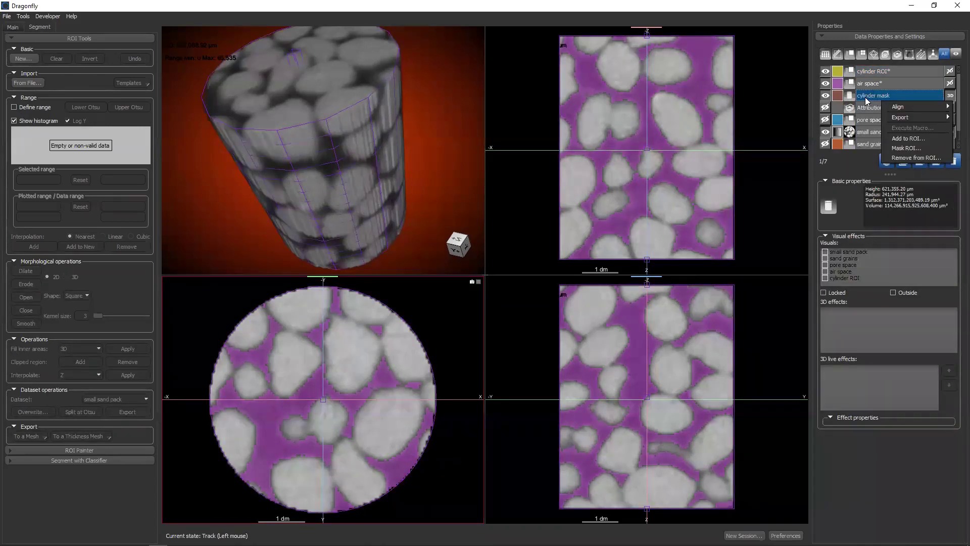
pyautogui.click(867, 101)
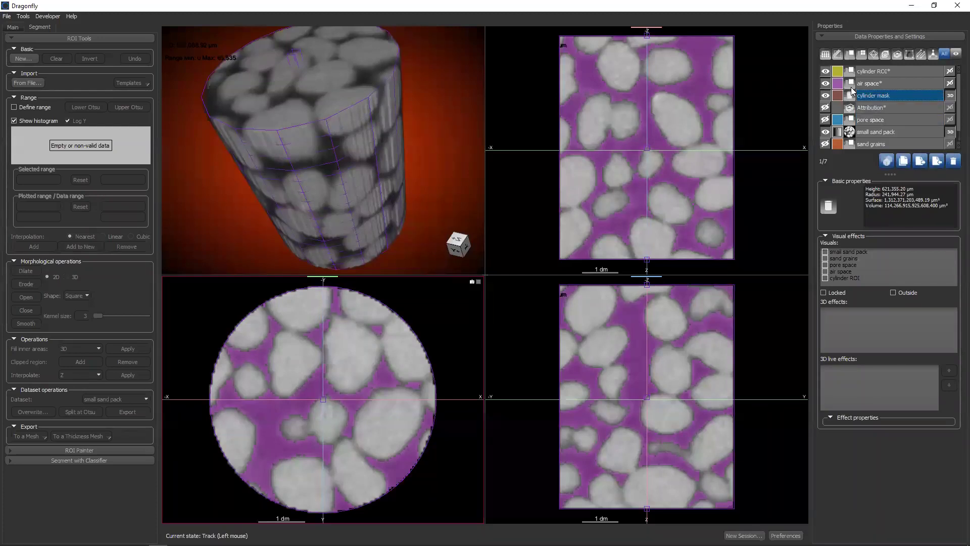
pyautogui.rightClick(870, 95)
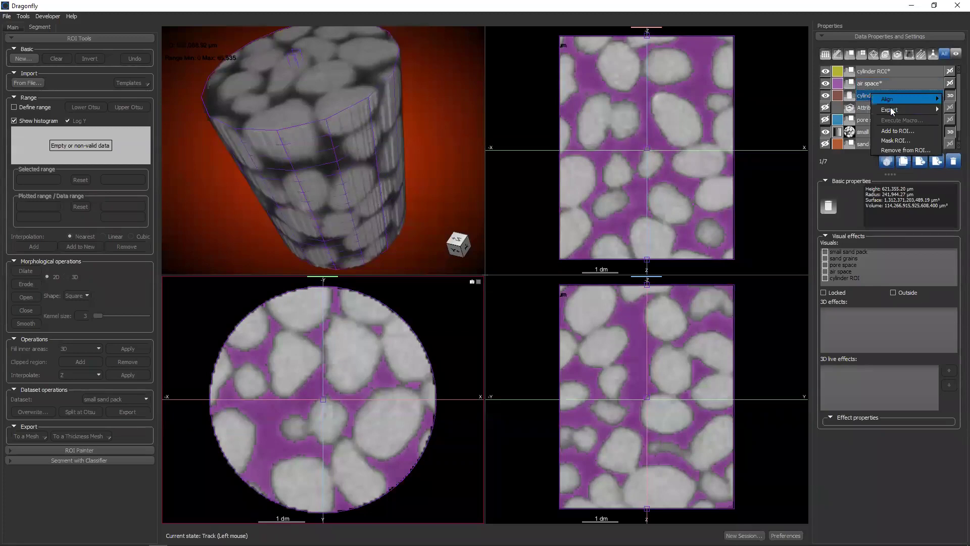
pyautogui.click(901, 131)
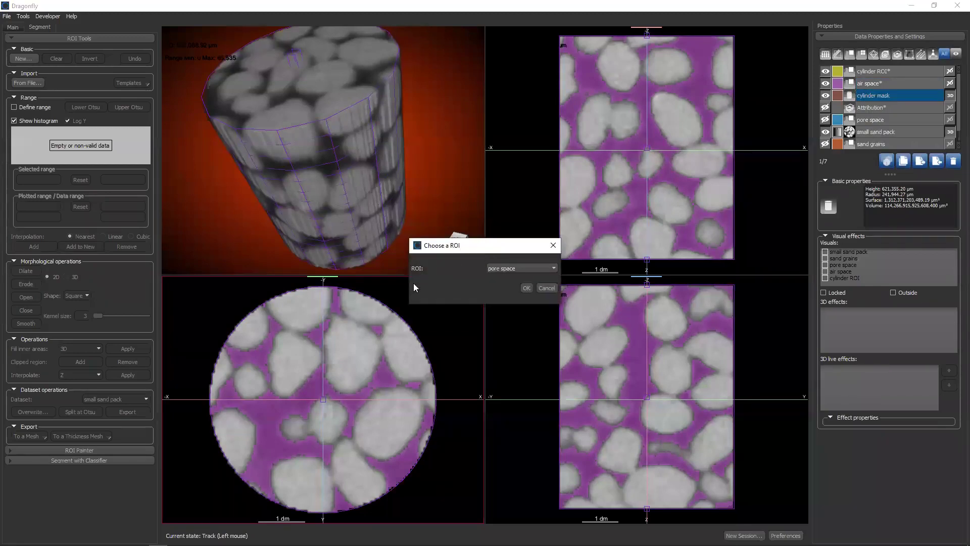
pyautogui.click(512, 273)
pyautogui.click(517, 297)
pyautogui.click(526, 288)
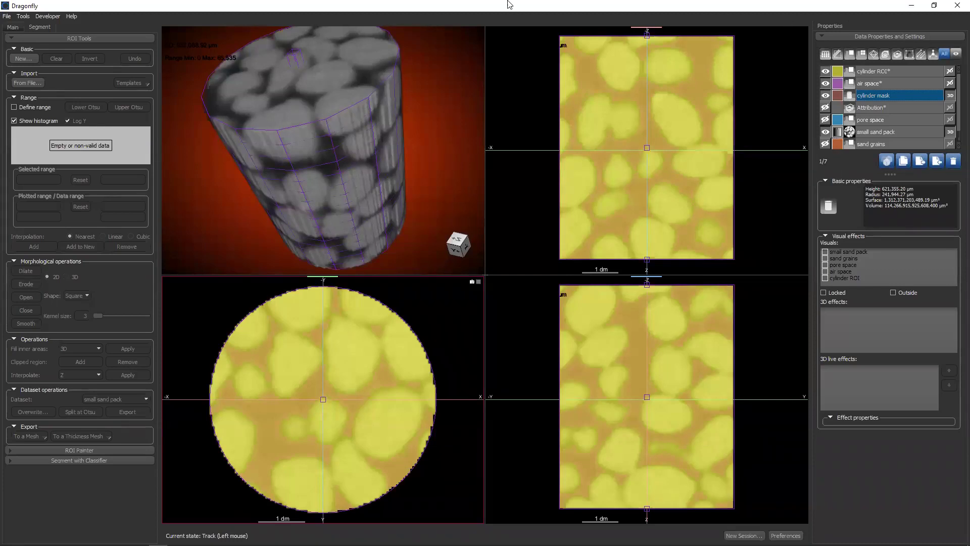
# Enlarge the data list, filter it to regions of interest only, and select cylinder ROI.
pyautogui.moveTo(888, 174); pyautogui.dragTo(900, 216)
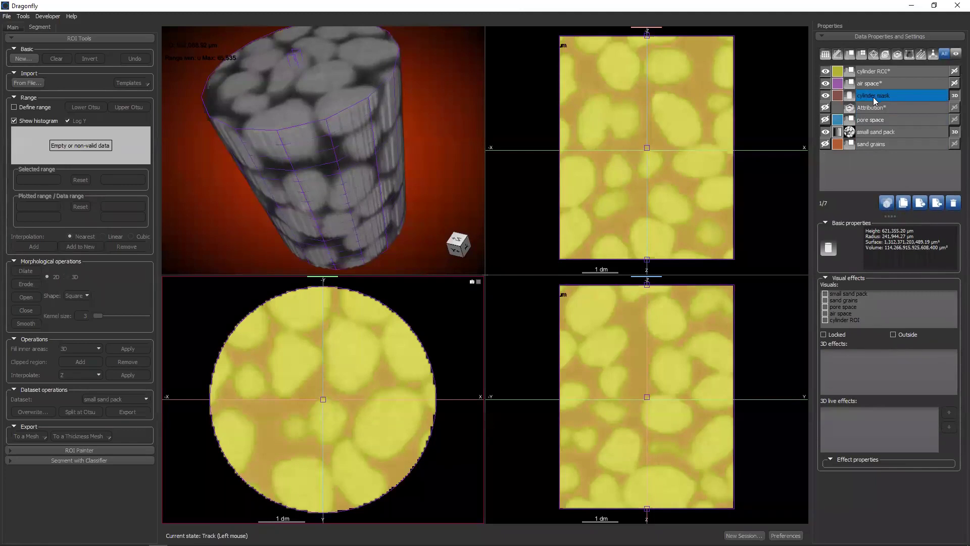
pyautogui.click(877, 173)
pyautogui.click(876, 73)
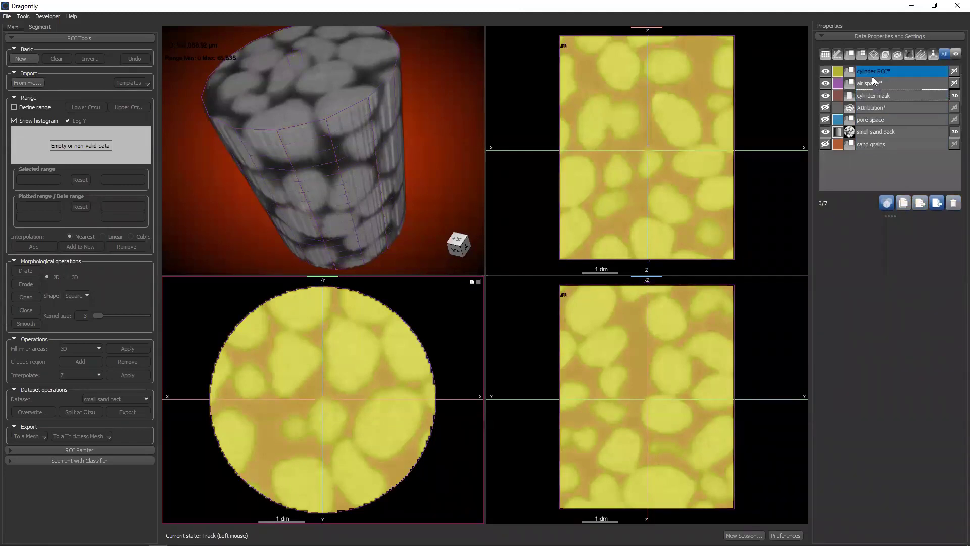
pyautogui.click(851, 54)
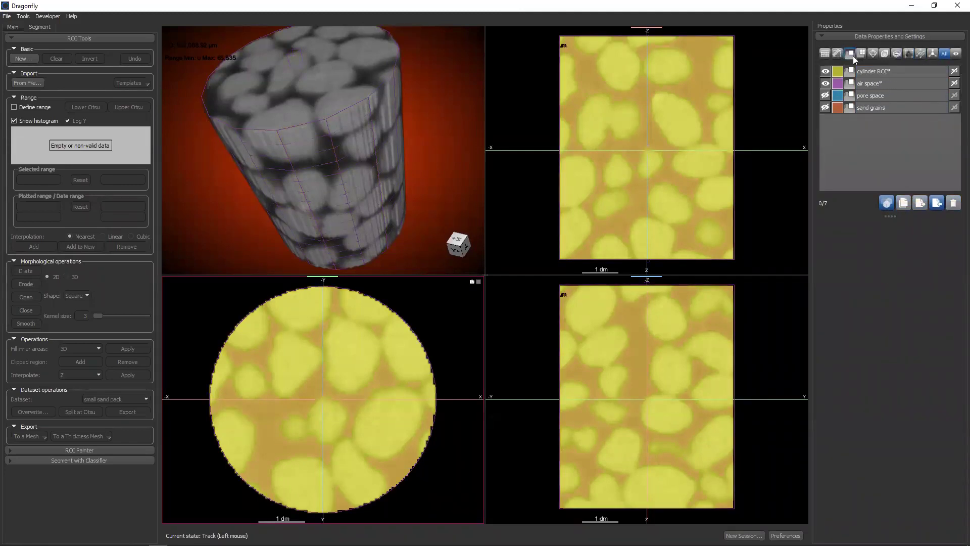
pyautogui.click(871, 73)
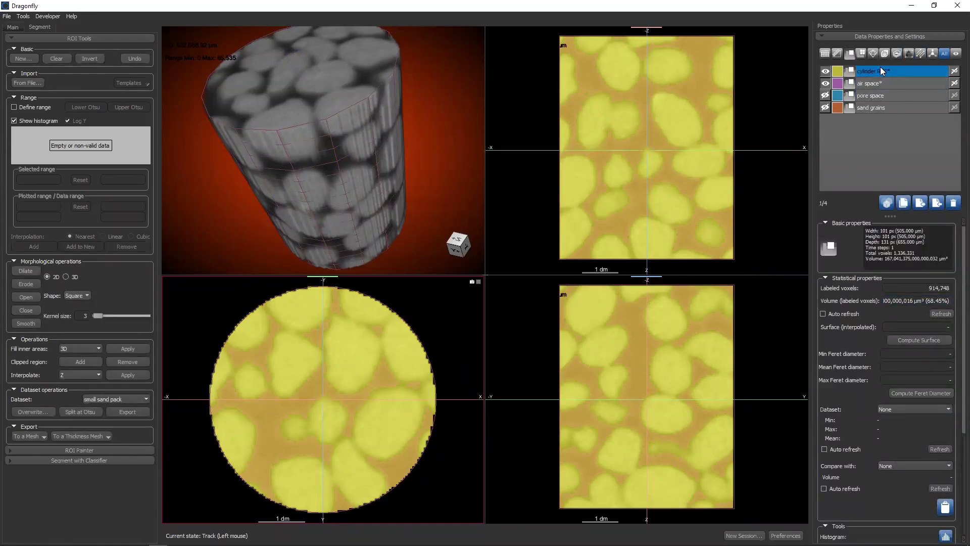
# Hide the air space ROI and switch the cylinder ROI off and on to inspect its coverage.
pyautogui.click(825, 84)
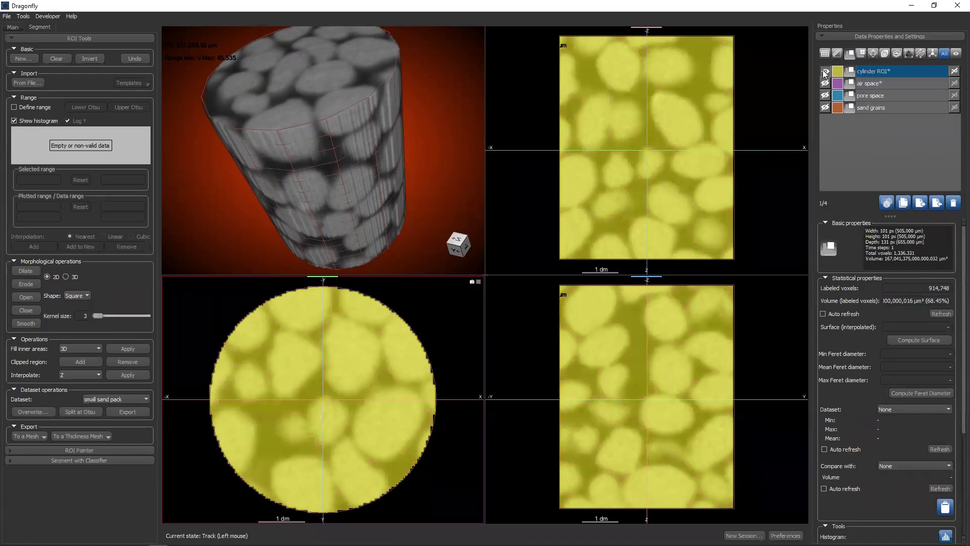
pyautogui.click(825, 72)
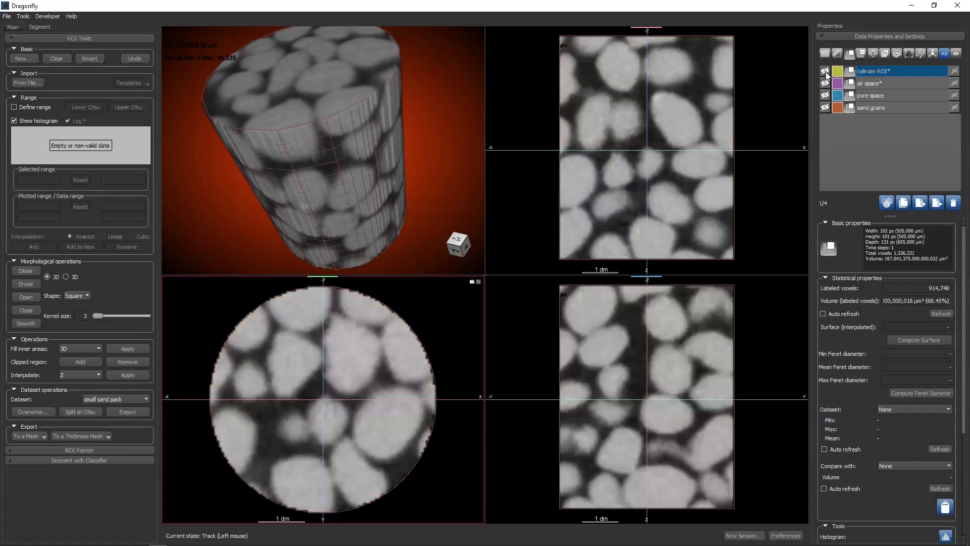
pyautogui.click(825, 72)
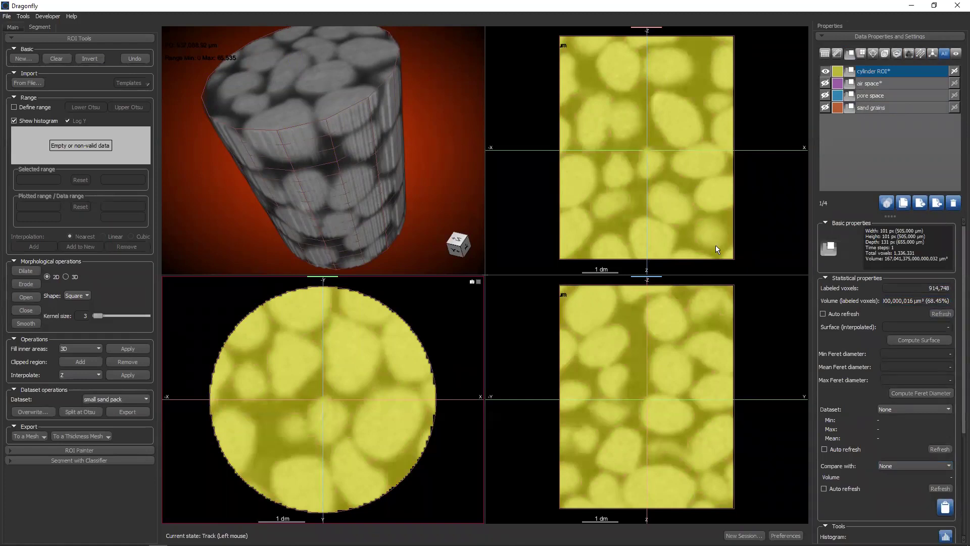
# Compare the cylinder ROI's volume with sand grains, air space and pore space in turn, refreshing the pore space comparison.
pyautogui.click(895, 463)
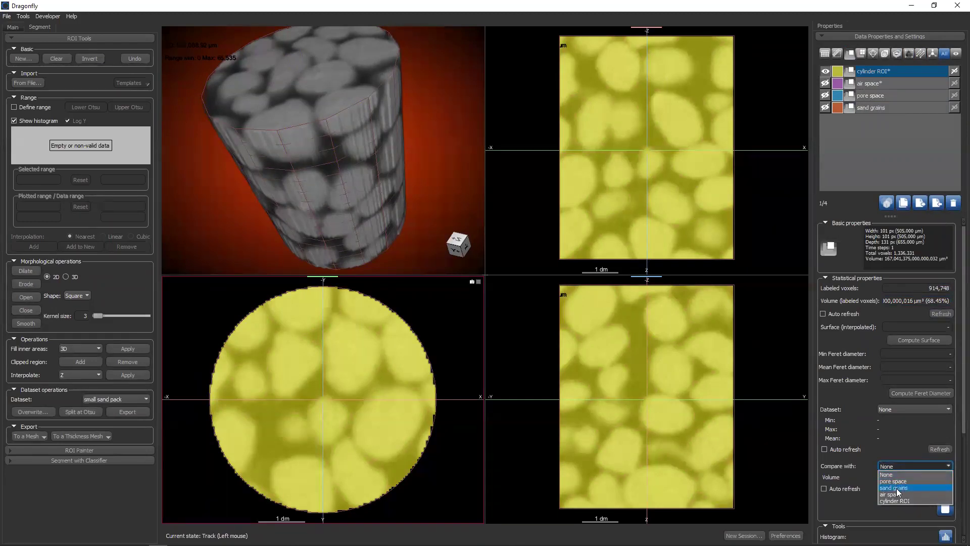
pyautogui.click(897, 488)
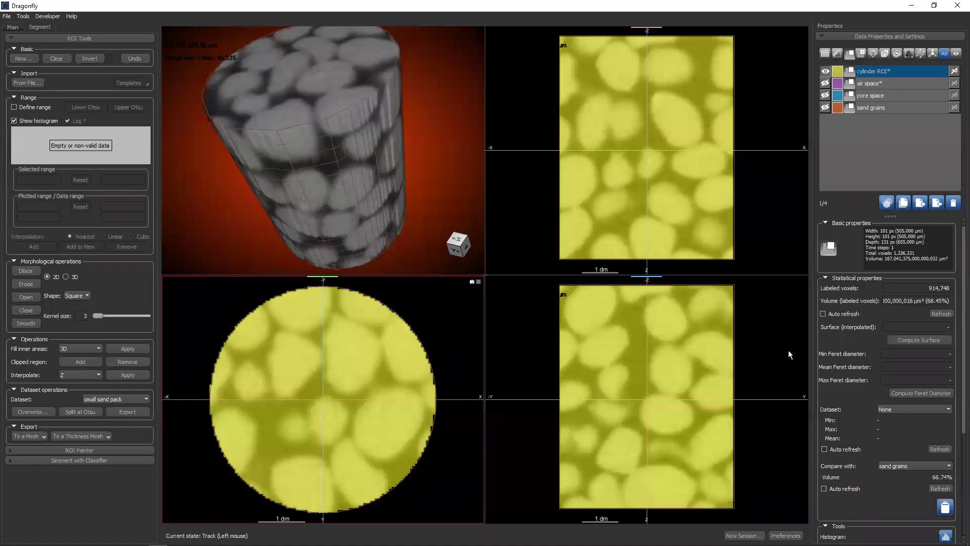
pyautogui.click(913, 467)
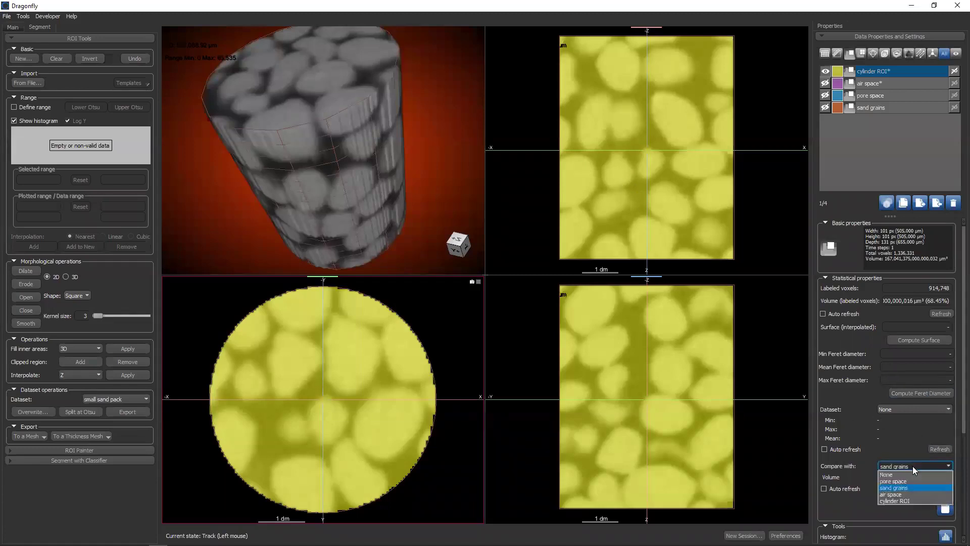
pyautogui.click(899, 494)
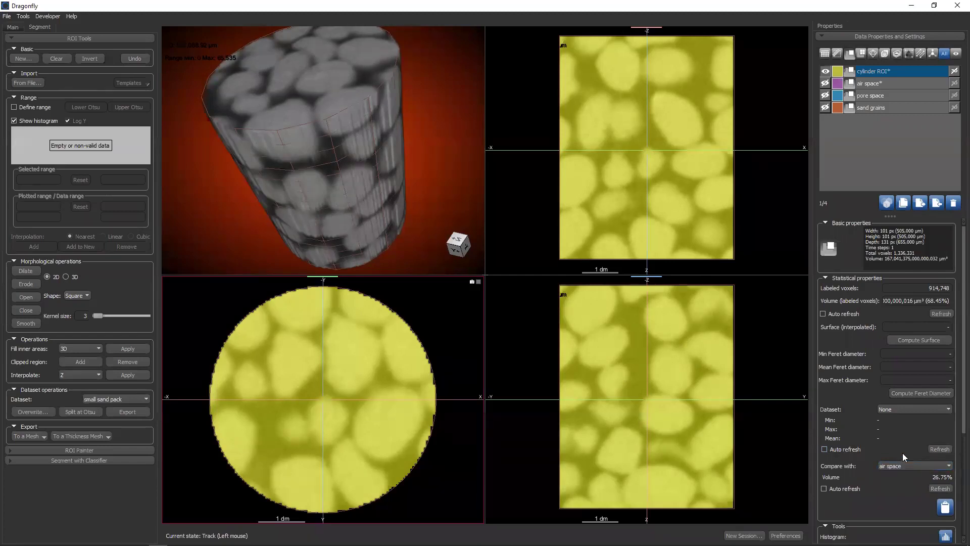
pyautogui.click(928, 467)
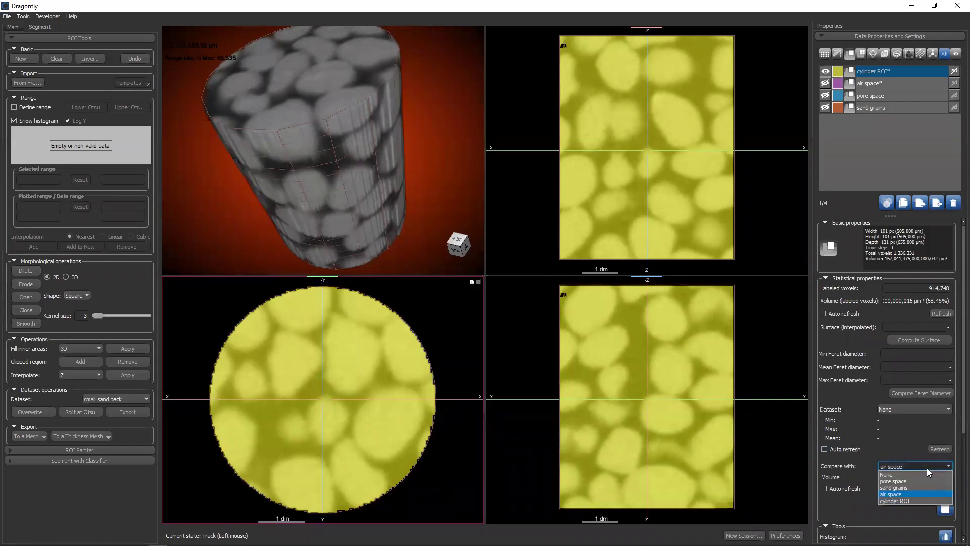
pyautogui.click(900, 481)
pyautogui.click(942, 488)
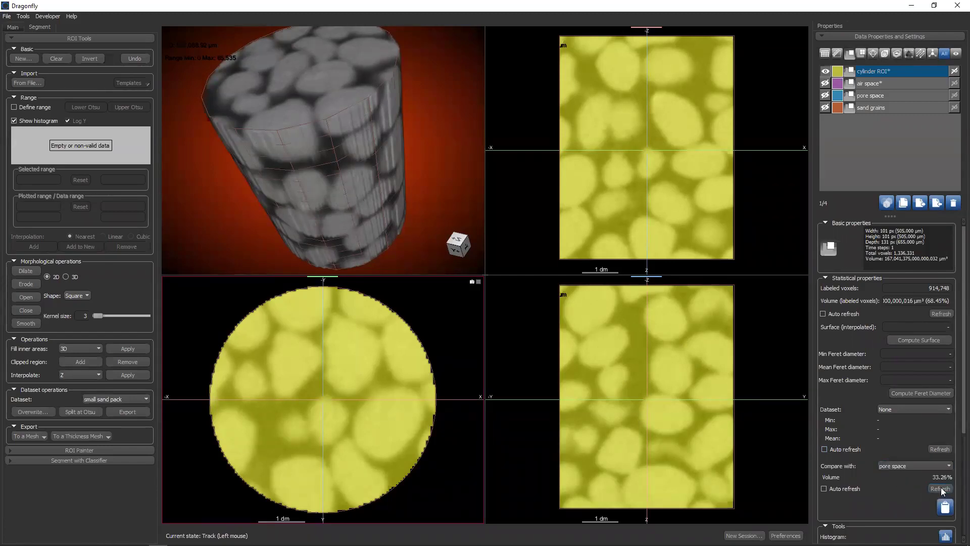
# Display the pore space ROI alone over the slices, hiding cylinder ROI, air space and sand grains after viewing them together.
pyautogui.click(864, 106)
pyautogui.click(825, 96)
pyautogui.click(825, 83)
pyautogui.click(825, 108)
pyautogui.click(825, 83)
pyautogui.click(825, 72)
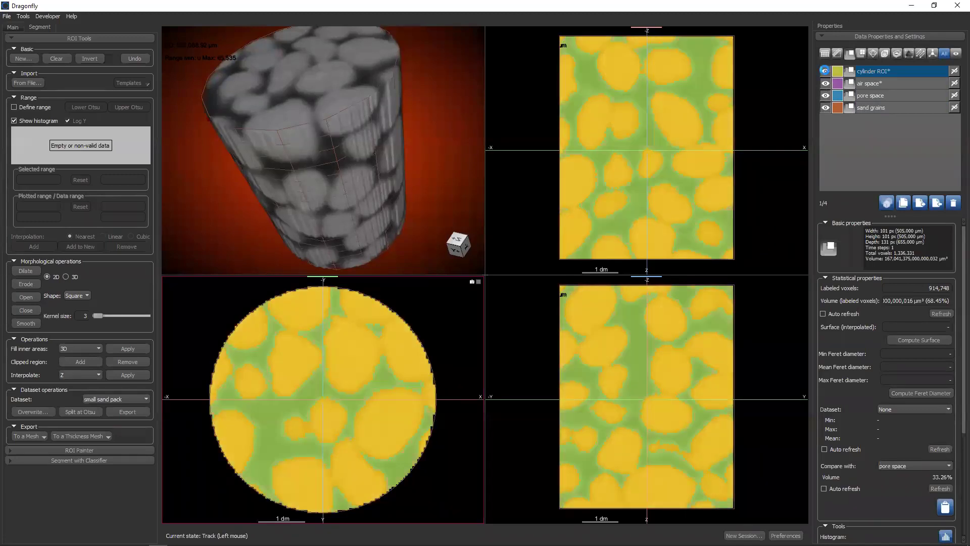
pyautogui.click(827, 108)
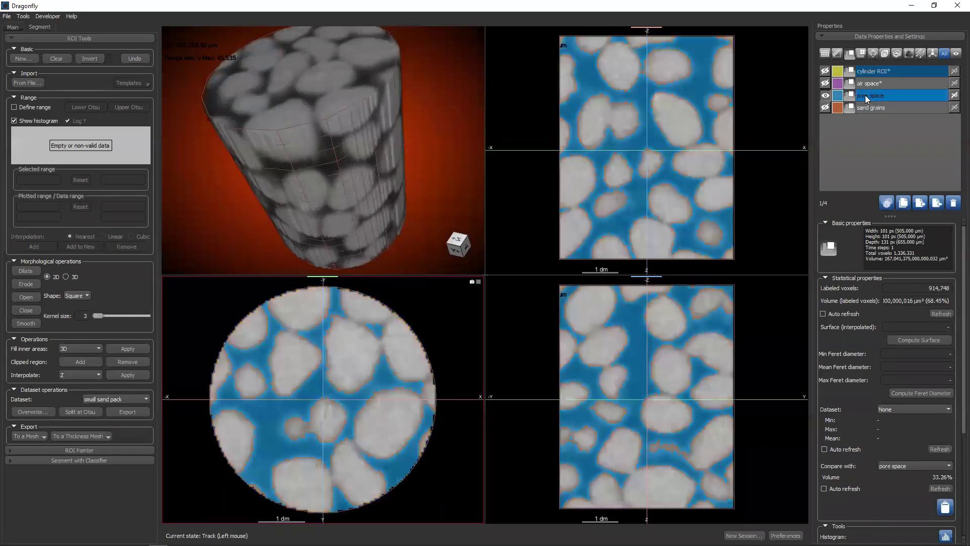
# Hide the pore space ROI and clear the selection in the data list.
pyautogui.keyDown('ctrl'); pyautogui.click(871, 86); pyautogui.keyUp('ctrl')
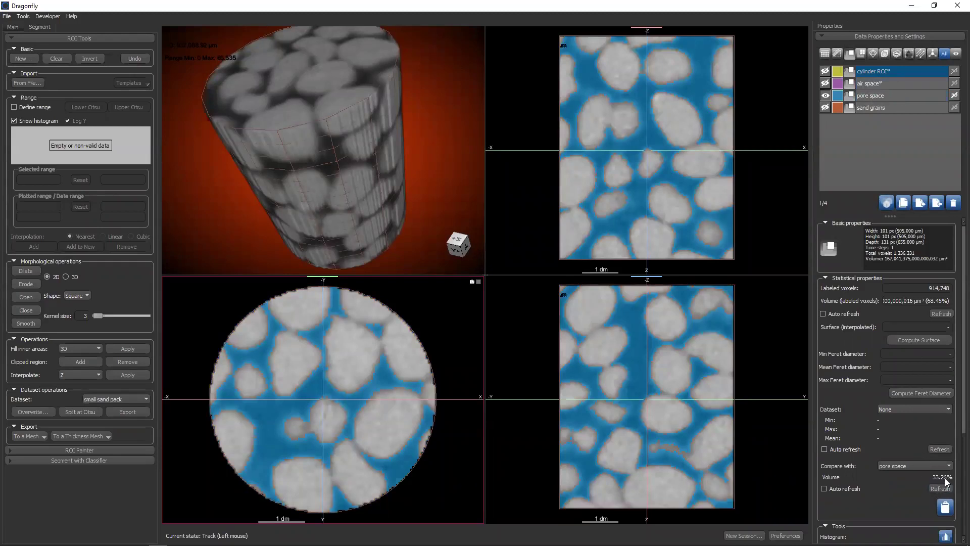
pyautogui.click(825, 95)
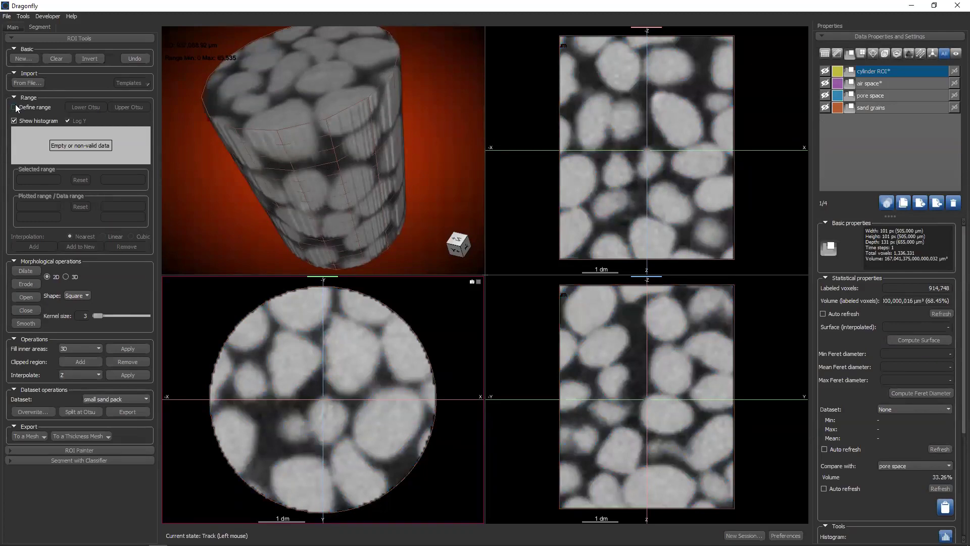
pyautogui.click(862, 131)
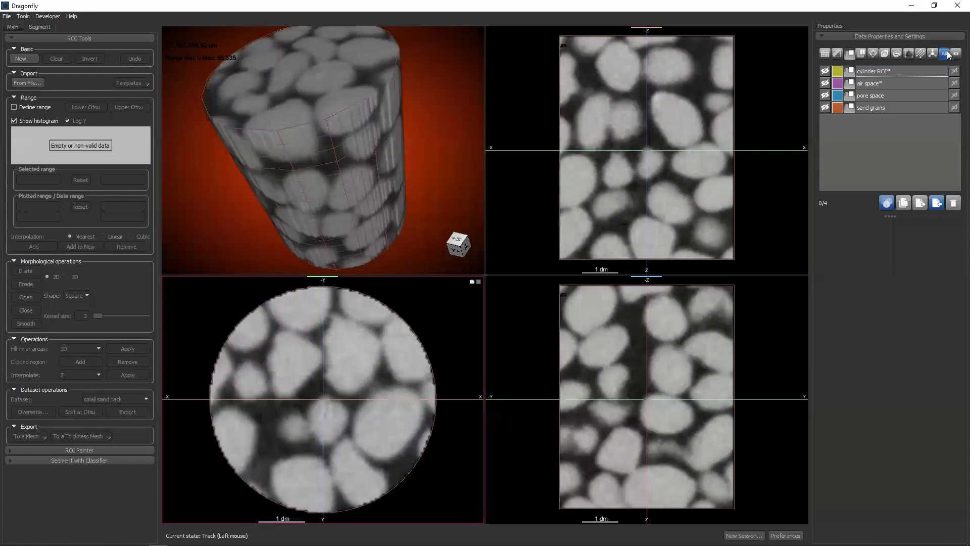
# List all object types again and delete cylinder ROI, air space, cylinder mask and Attribution.
pyautogui.click(945, 53)
pyautogui.click(884, 71)
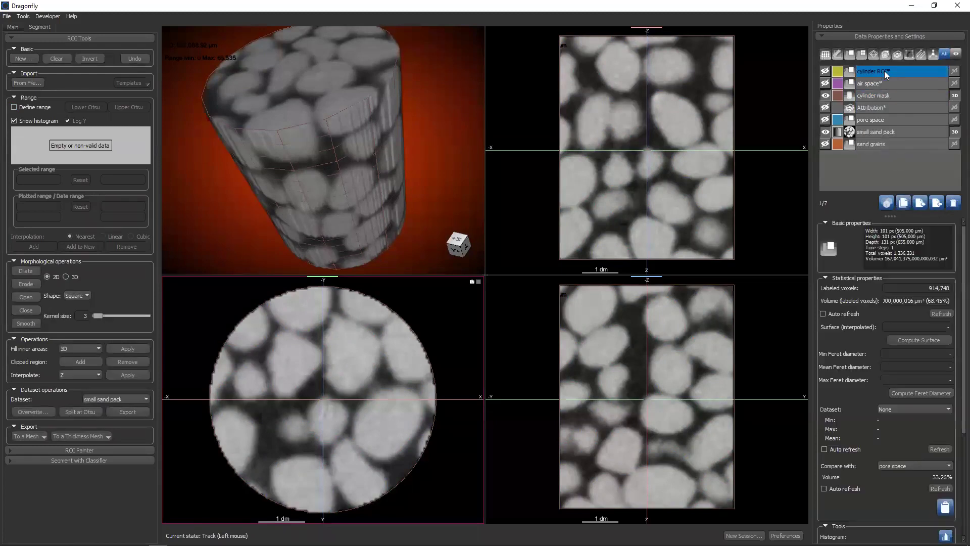
pyautogui.keyDown('shift'); pyautogui.click(880, 108); pyautogui.keyUp('shift')
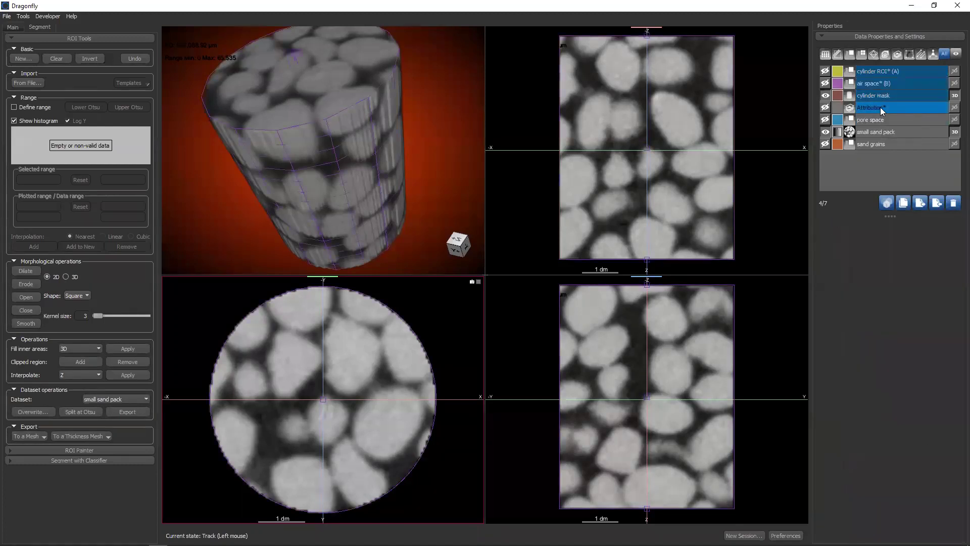
pyautogui.click(953, 204)
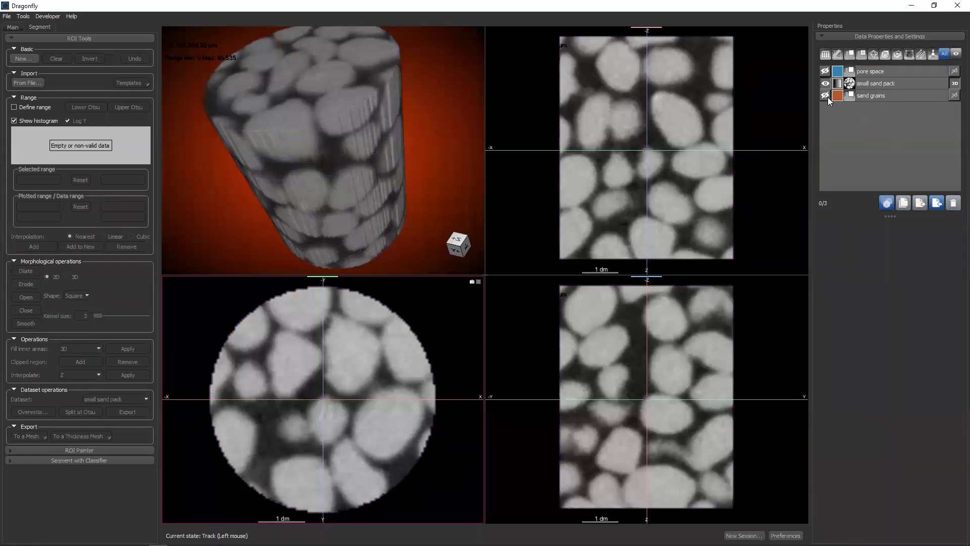
# Display the sand grains ROI and extract a network from it with the Pore Network Modeling tool.
pyautogui.click(826, 96)
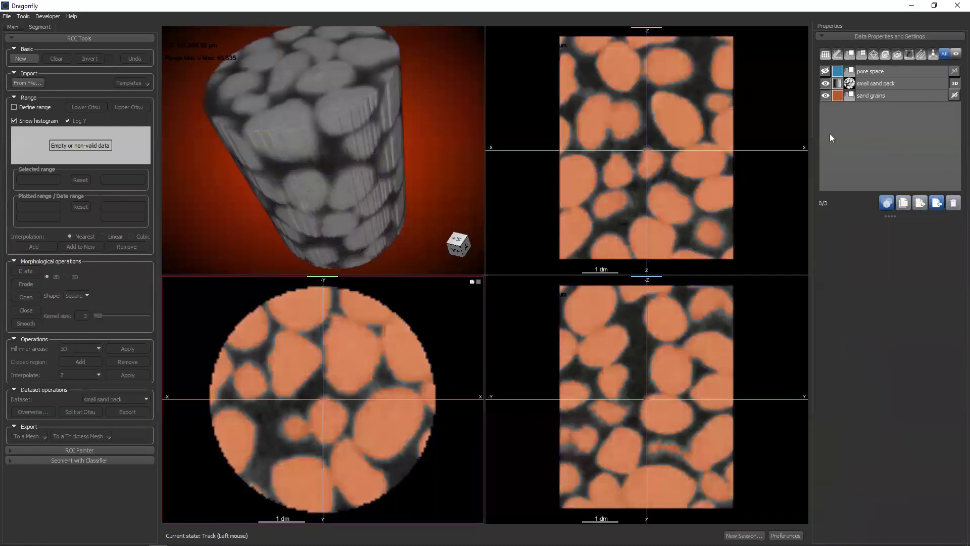
pyautogui.click(29, 17)
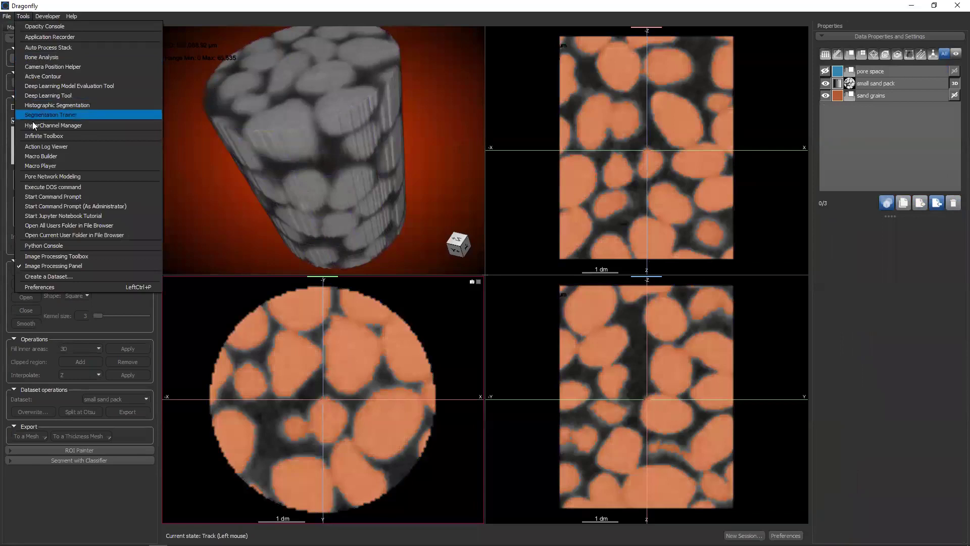
pyautogui.click(47, 177)
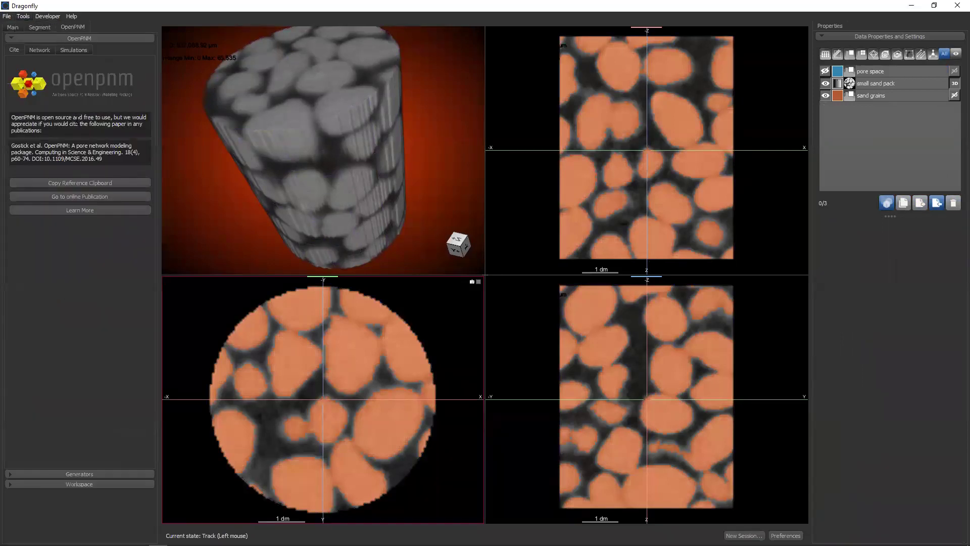
pyautogui.click(45, 50)
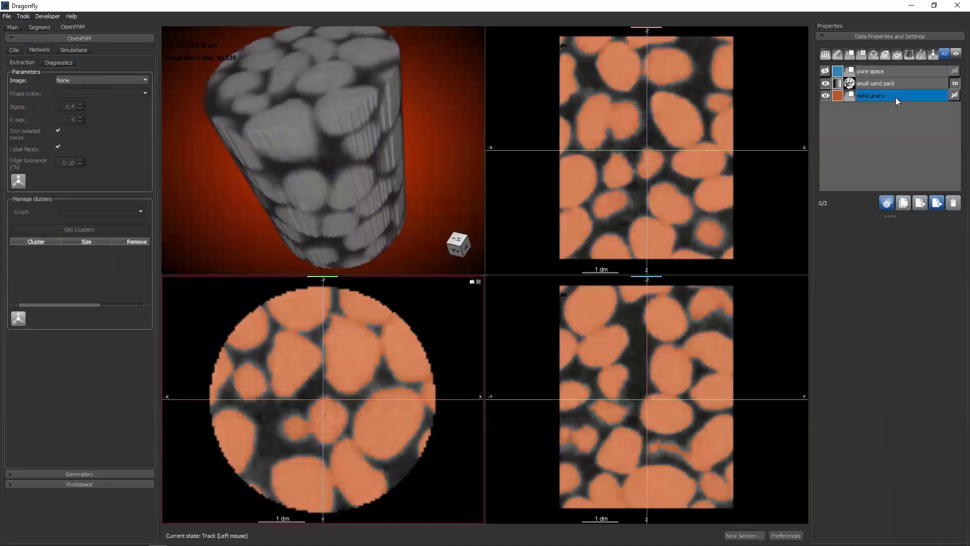
pyautogui.click(73, 81)
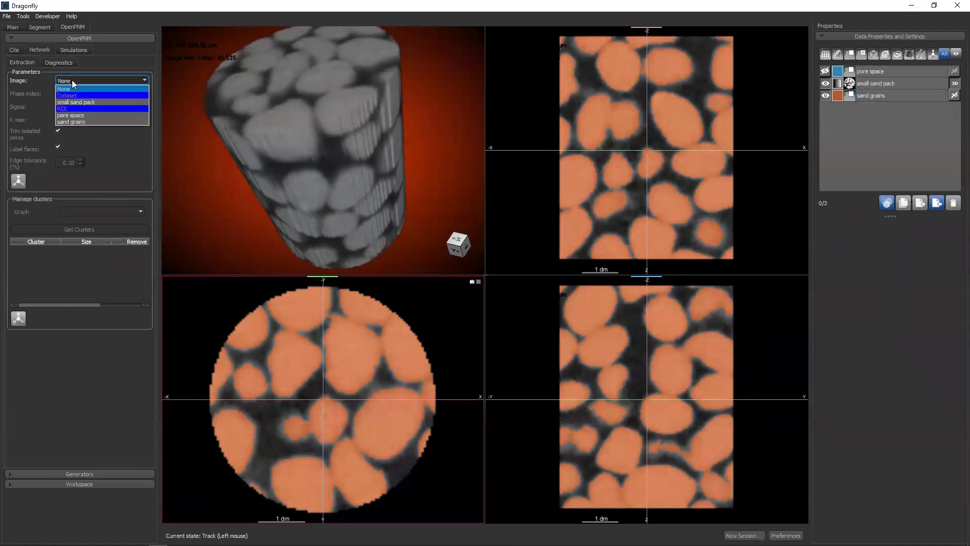
pyautogui.click(73, 121)
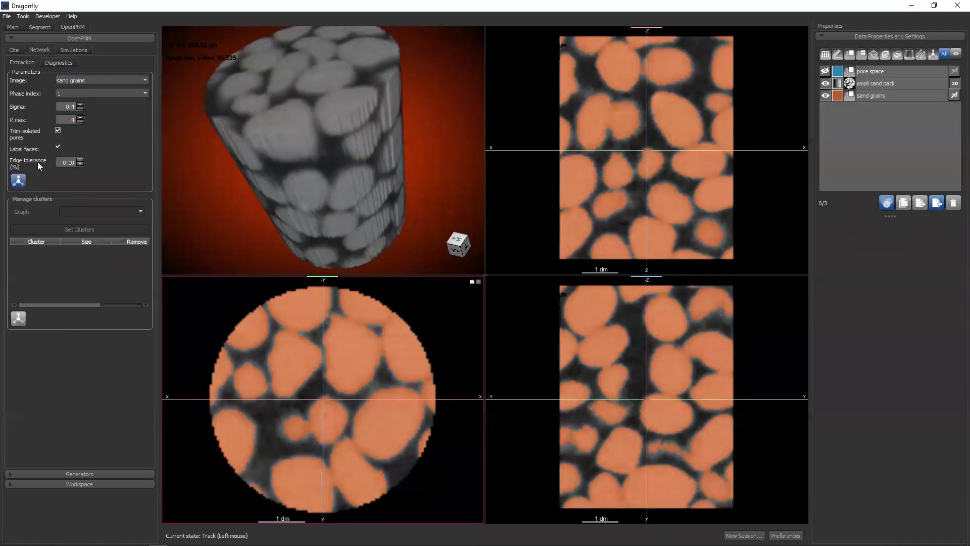
pyautogui.click(18, 181)
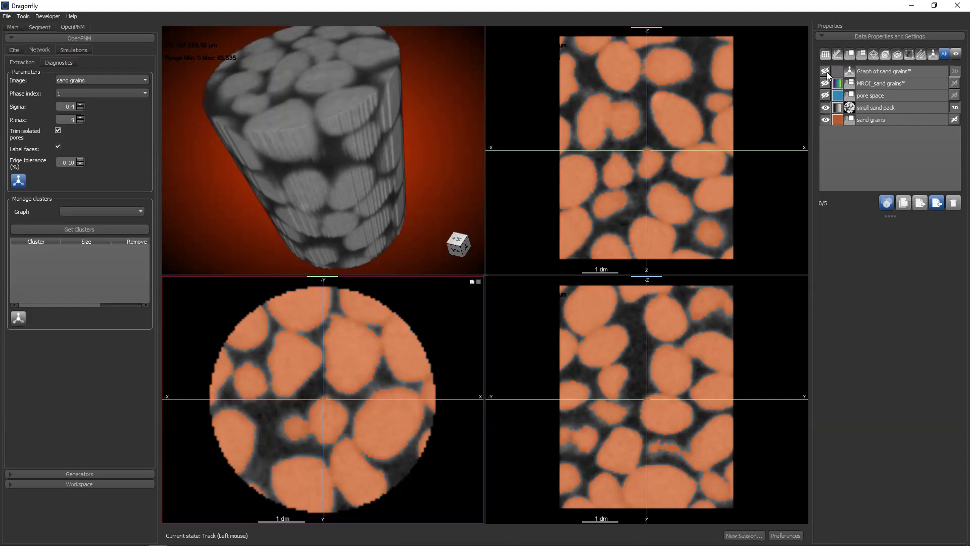
# Toggle the sand grains overlay to compare it with the slices, then show MROI_sand grains in its place.
pyautogui.click(825, 120)
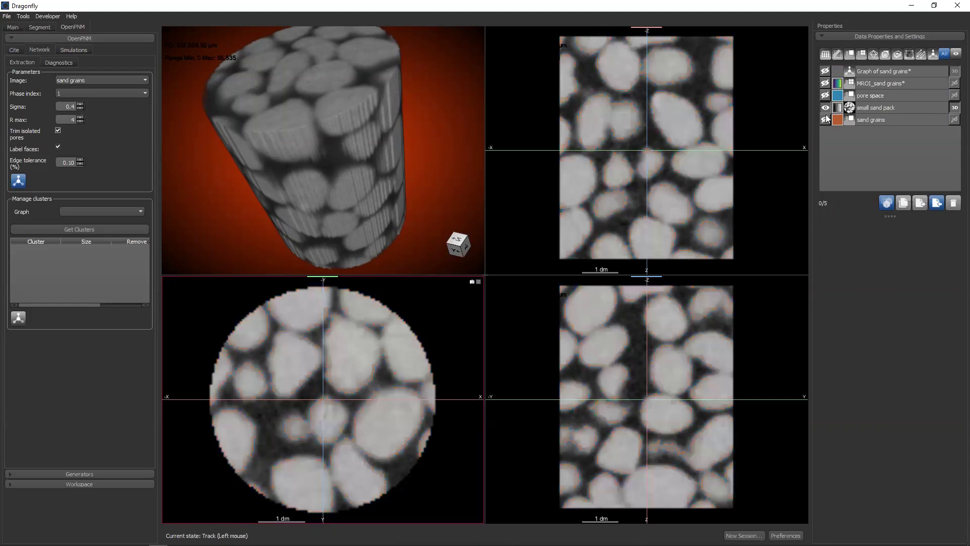
pyautogui.click(825, 120)
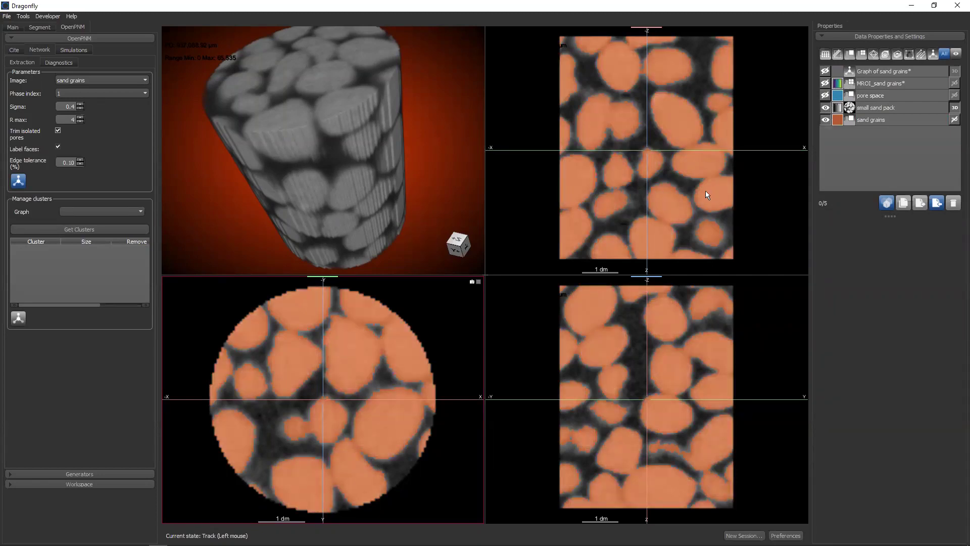
pyautogui.click(825, 120)
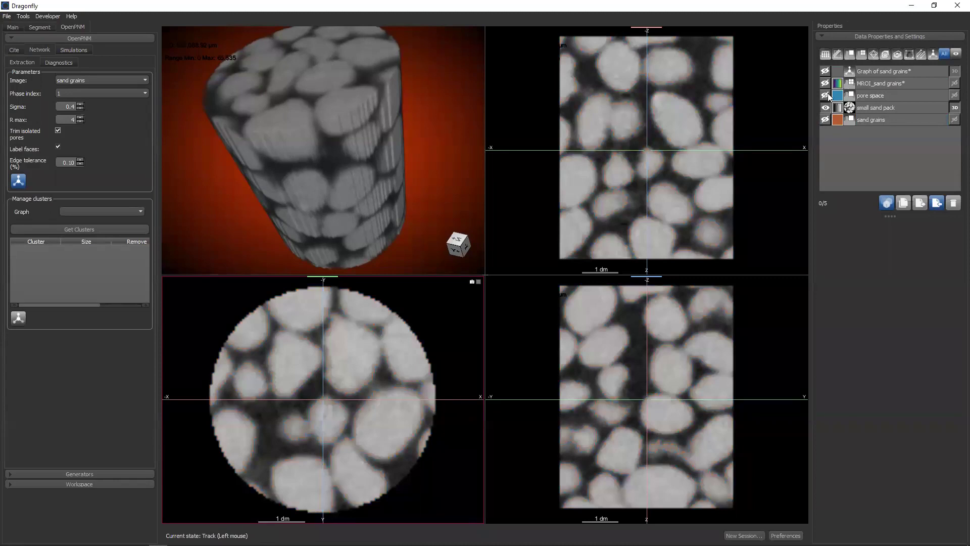
pyautogui.click(825, 83)
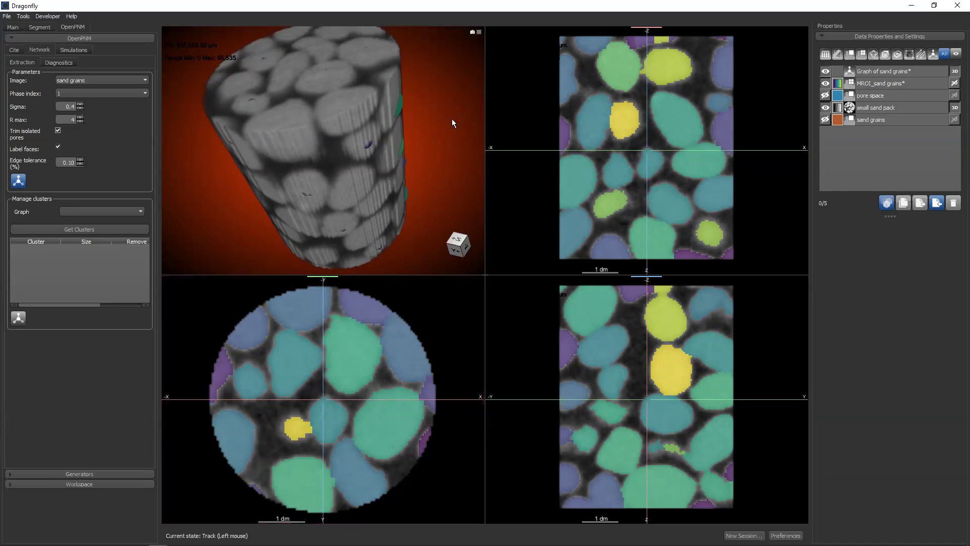
# Hide the sand grains graph and render MROI_sand grains in the 3D view, rotated to a side view.
pyautogui.click(825, 71)
pyautogui.click(877, 85)
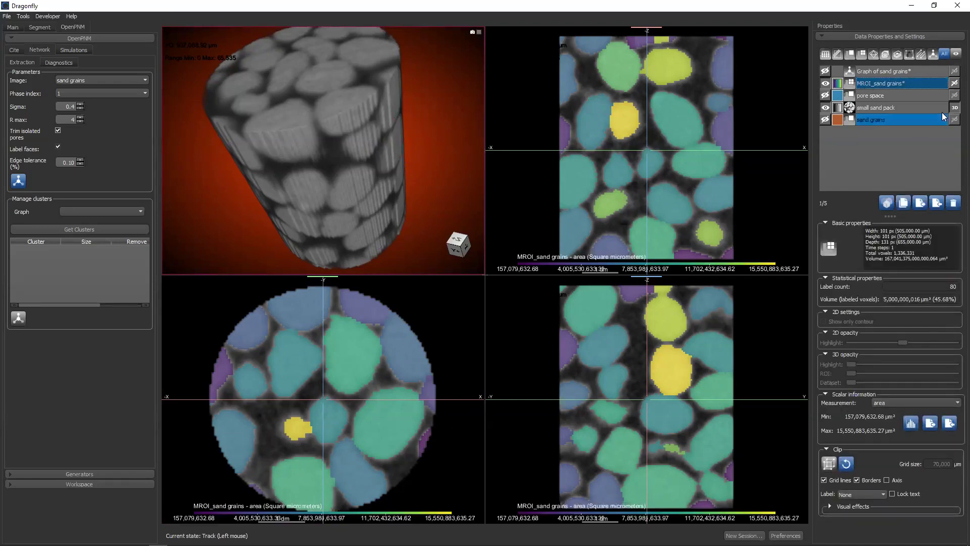
pyautogui.click(954, 84)
pyautogui.moveTo(349, 161); pyautogui.dragTo(334, 129)
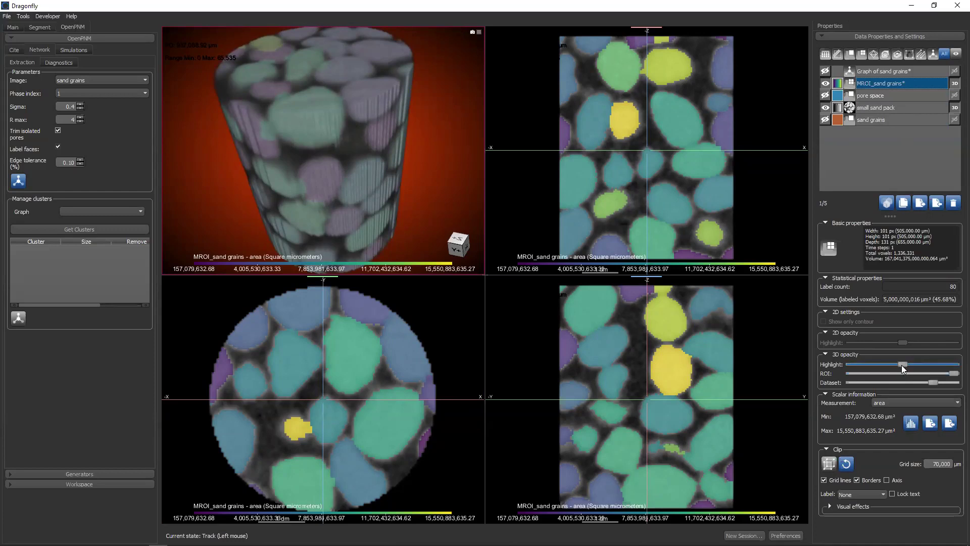
# Adjust the 3D intensity range to isolate the grains and set the multi-ROI's 3D highlight and dataset opacities to about half.
pyautogui.moveTo(903, 364); pyautogui.dragTo(797, 368)
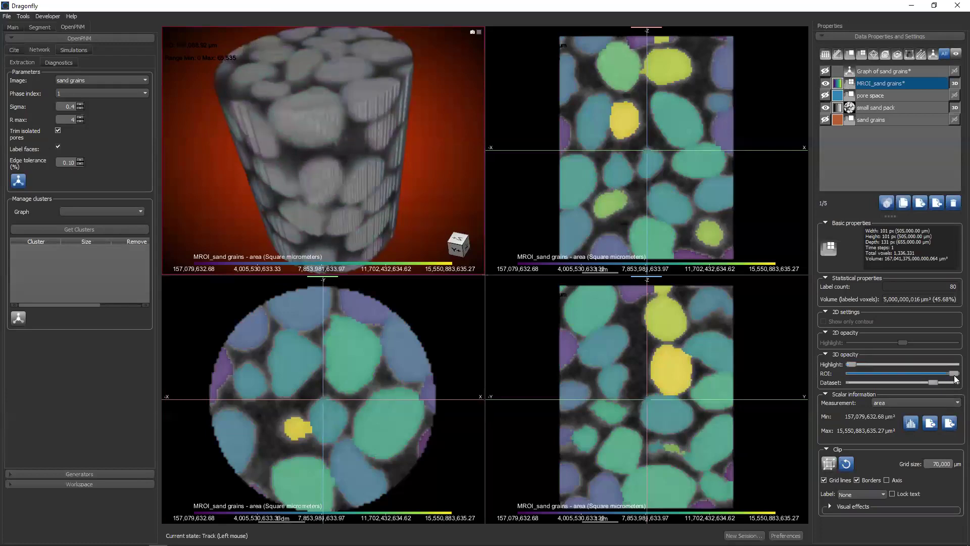
pyautogui.moveTo(954, 375)
pyautogui.mouseDown()
pyautogui.moveTo(882, 374)
pyautogui.moveTo(954, 375)
pyautogui.mouseUp()
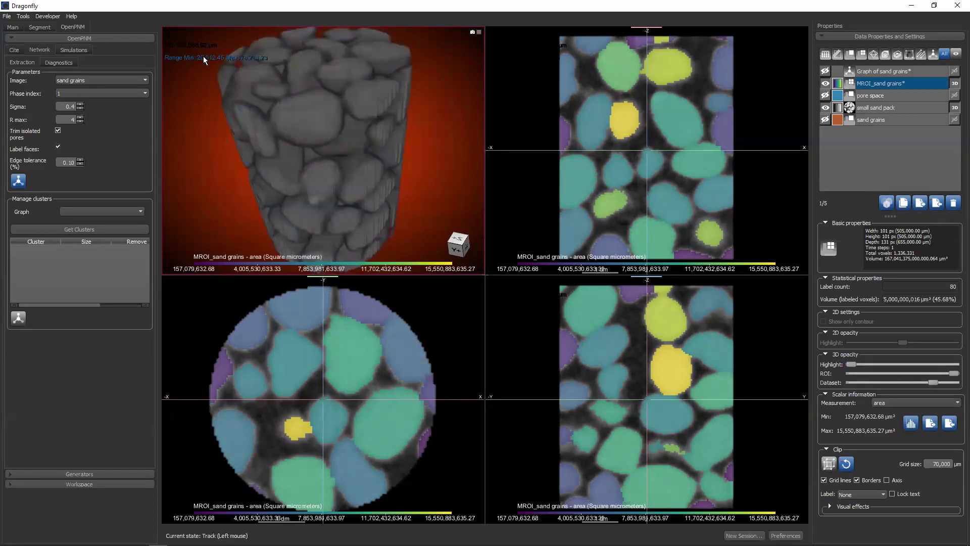
pyautogui.moveTo(191, 57)
pyautogui.mouseDown()
pyautogui.moveTo(214, 146)
pyautogui.moveTo(204, 48)
pyautogui.mouseUp()
pyautogui.moveTo(954, 374); pyautogui.dragTo(906, 389)
pyautogui.moveTo(852, 365); pyautogui.dragTo(902, 364)
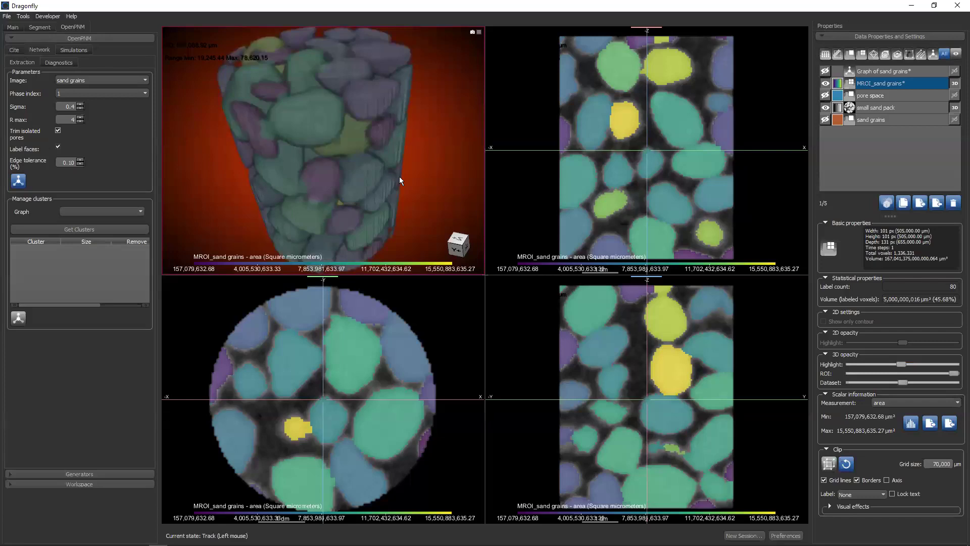
# Open the connected components analysis of MROI_sand grains and move its window aside.
pyautogui.rightClick(881, 86)
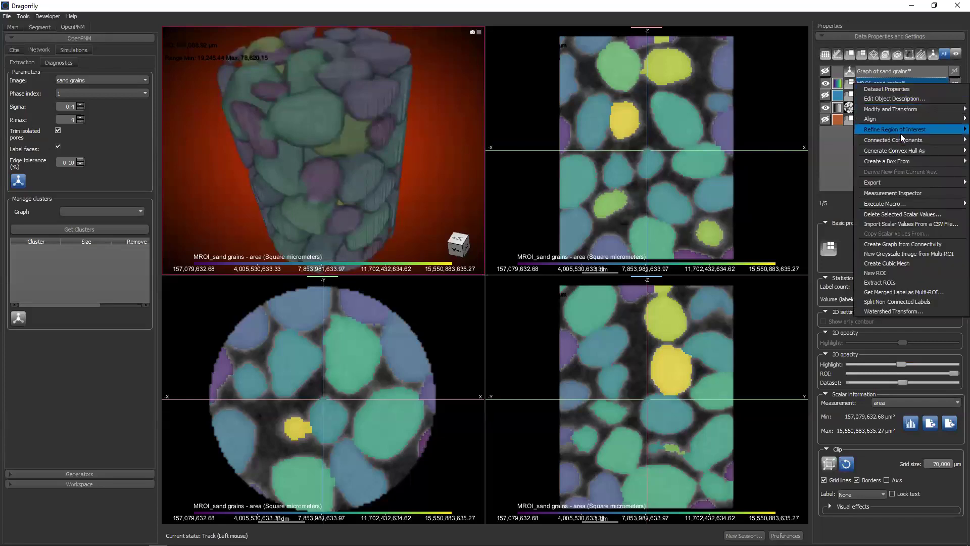
pyautogui.moveTo(899, 138)
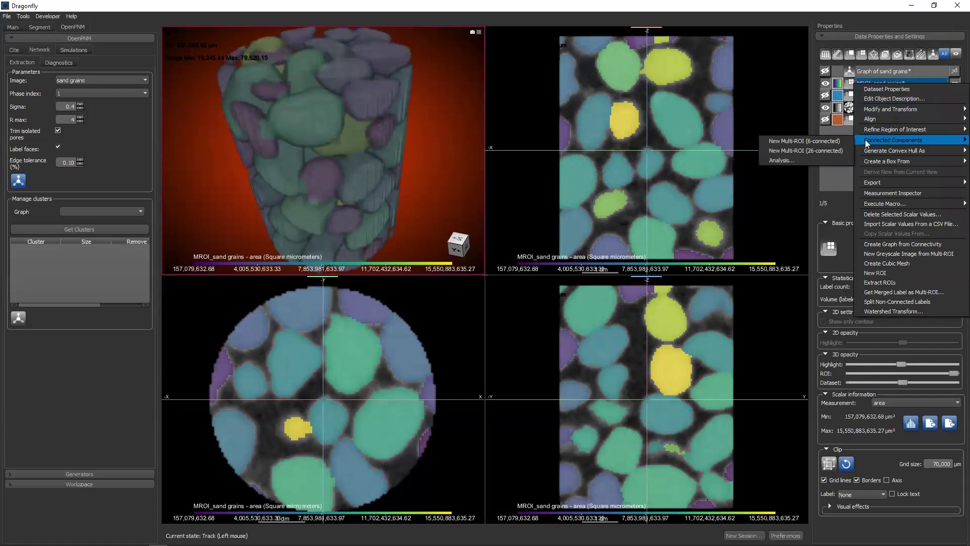
pyautogui.click(788, 158)
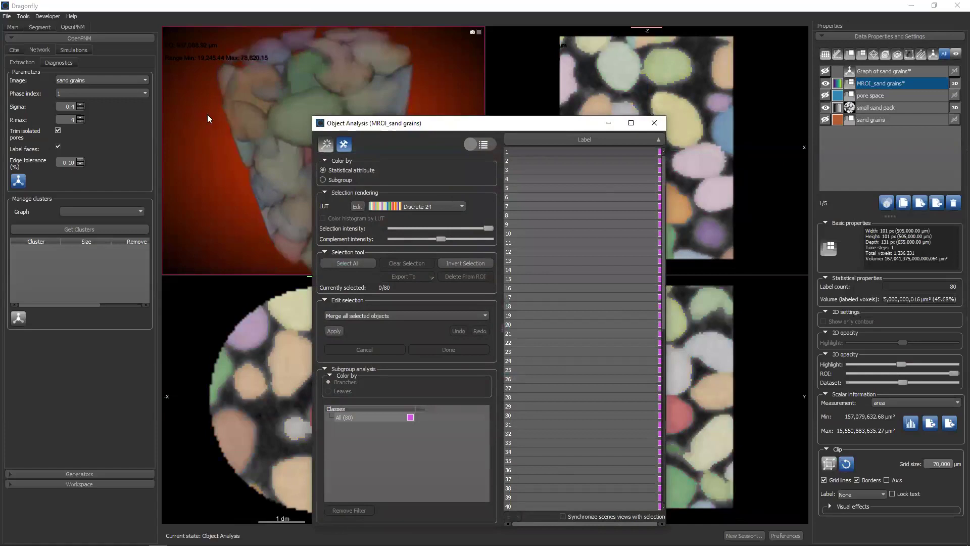
pyautogui.moveTo(381, 127); pyautogui.dragTo(167, 78)
pyautogui.click(313, 112)
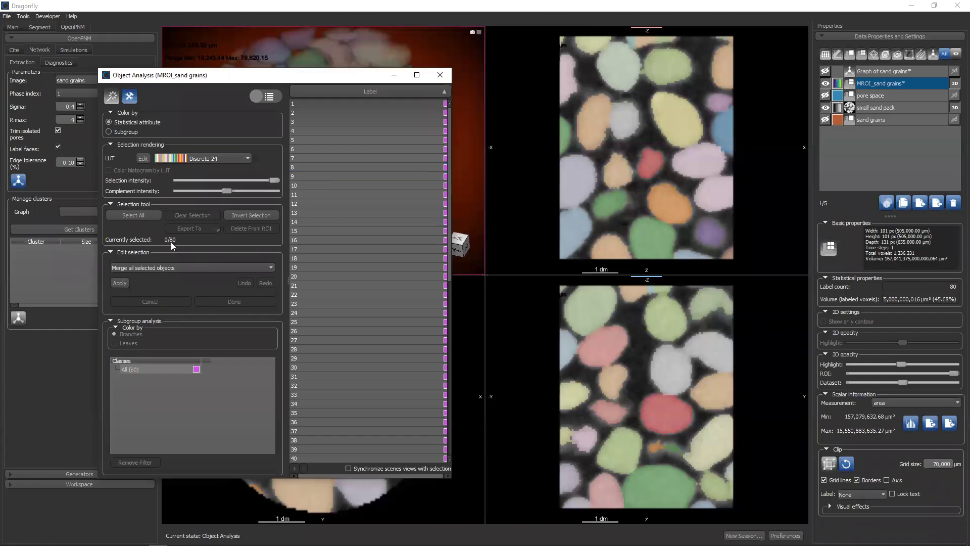
# Raise the 3D highlight opacity of MROI_sand grains to maximum and move the analysis window clear of the 3D view.
pyautogui.click(873, 85)
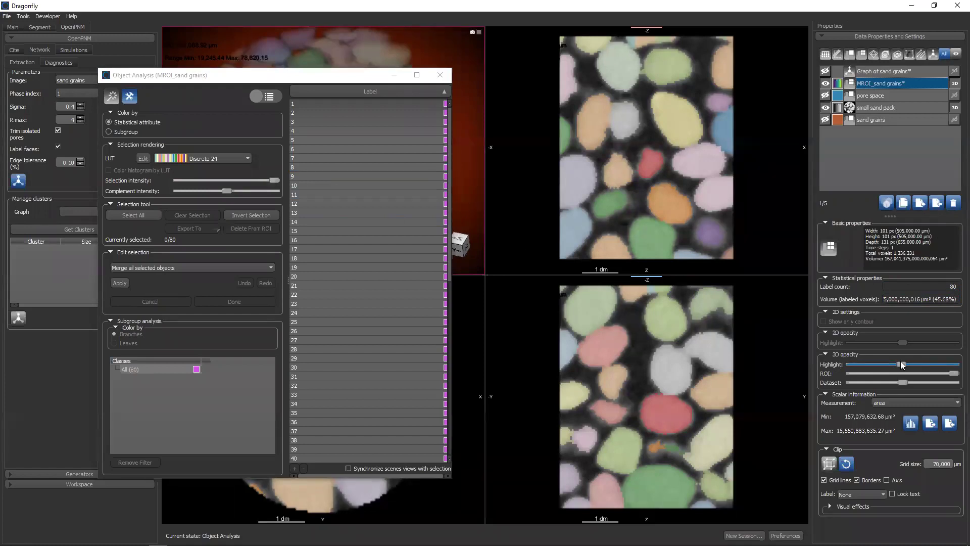
pyautogui.moveTo(902, 365); pyautogui.dragTo(955, 365)
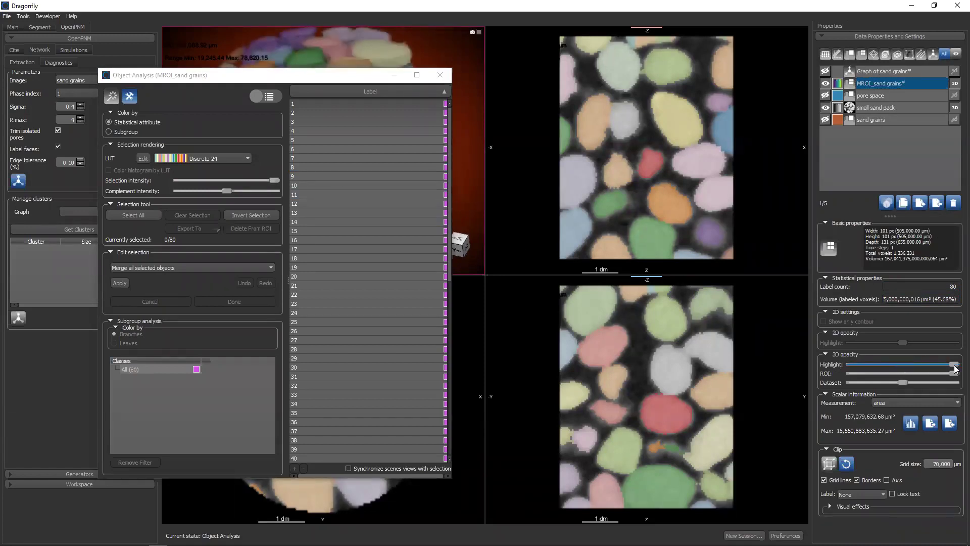
pyautogui.moveTo(342, 80); pyautogui.dragTo(208, 82)
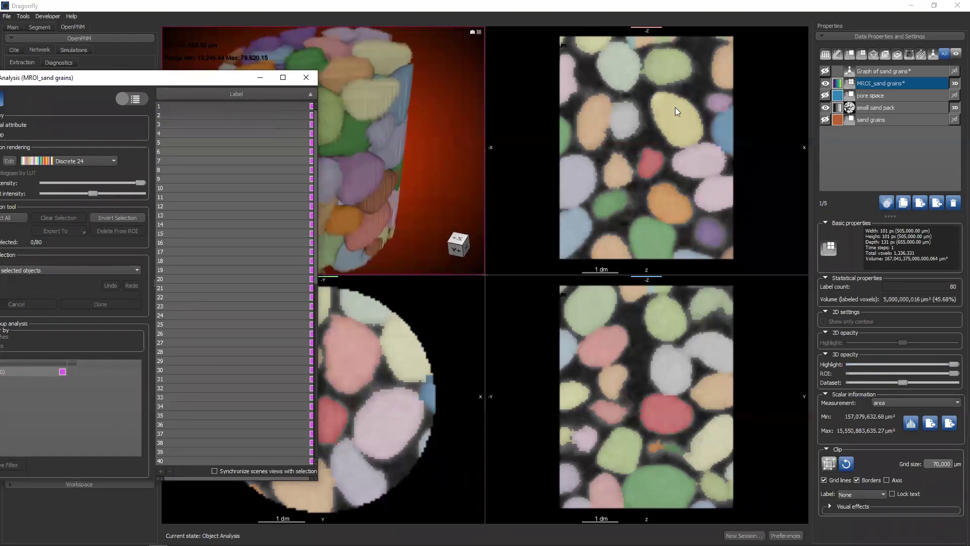
pyautogui.moveTo(221, 82); pyautogui.dragTo(675, 107)
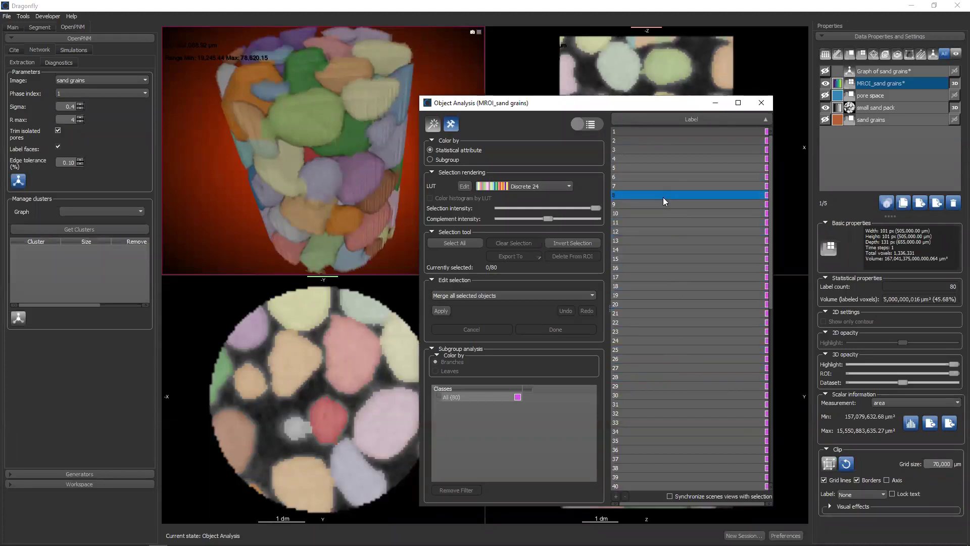
# Compute Volume, Surface Area (interpolated), Aspect Ratio, Min Location Z and Max Location Z for the labelled grains.
pyautogui.click(454, 129)
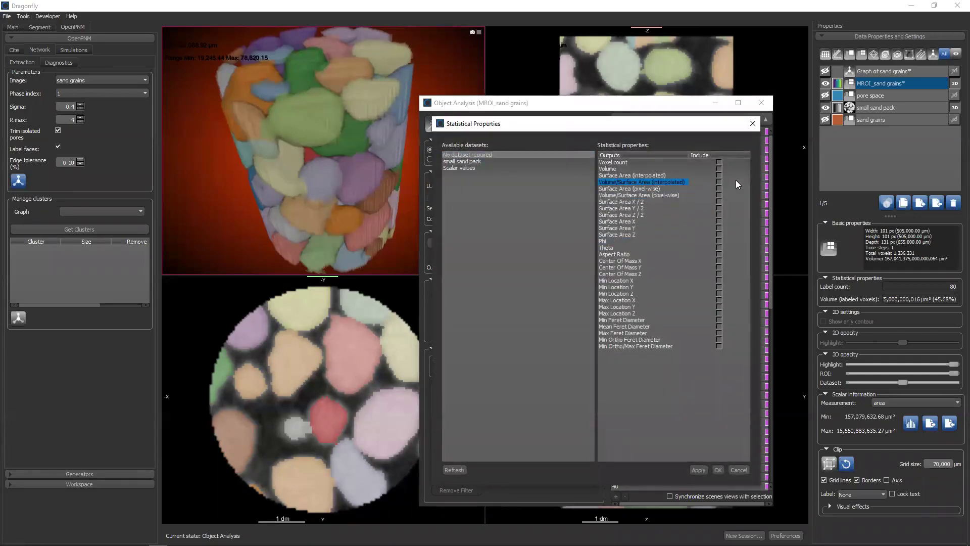
pyautogui.click(718, 169)
pyautogui.click(719, 175)
pyautogui.click(719, 254)
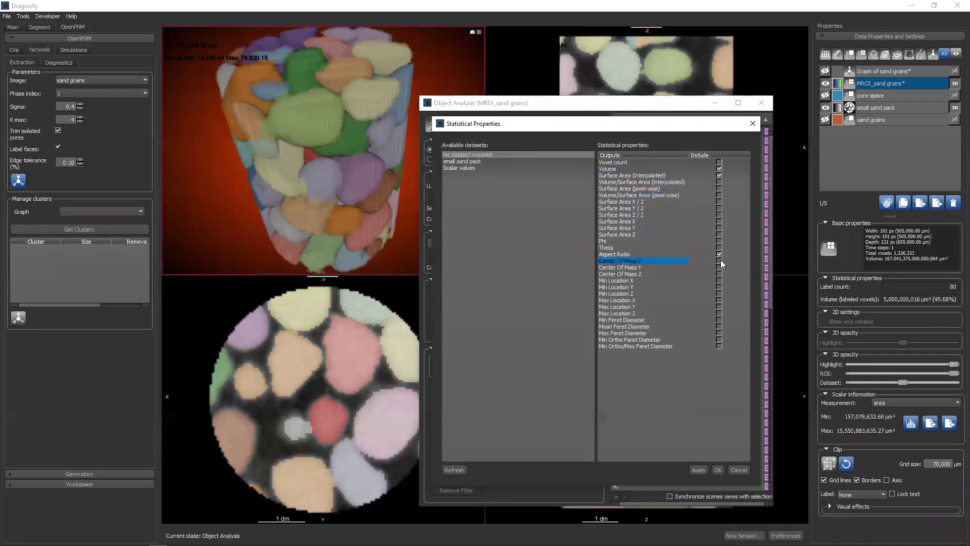
pyautogui.click(719, 313)
pyautogui.click(719, 294)
pyautogui.click(717, 469)
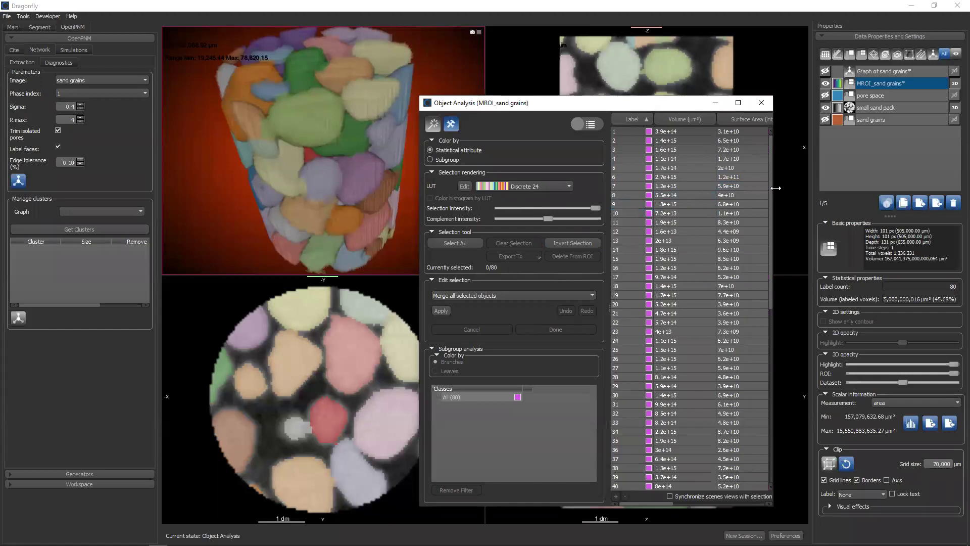
# Widen the Object Analysis table and sort and colour the grains by ascending volume.
pyautogui.moveTo(775, 187); pyautogui.dragTo(937, 190)
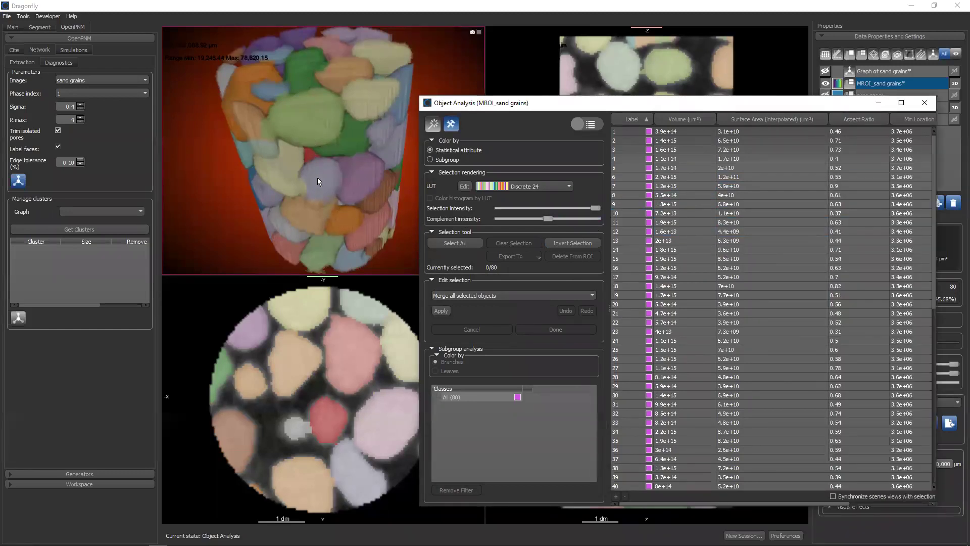
pyautogui.click(692, 122)
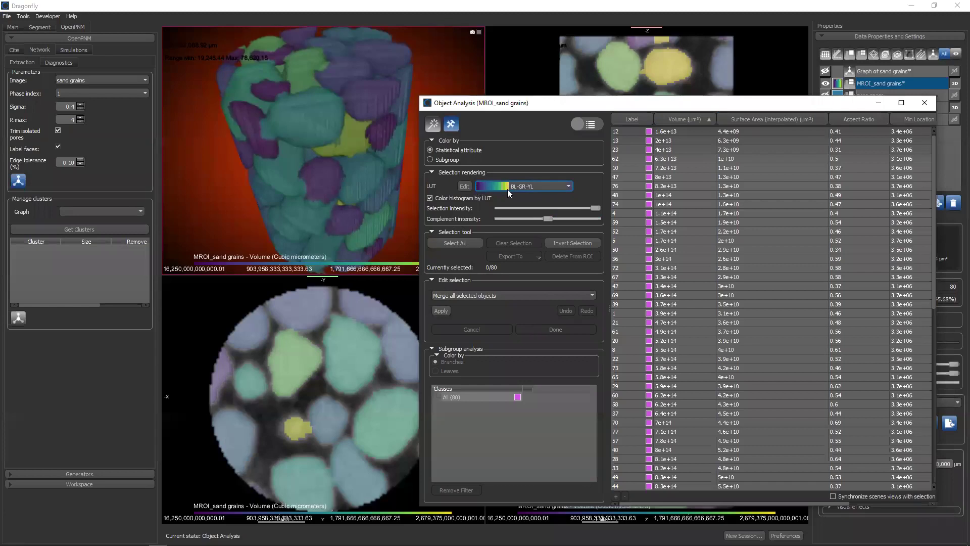
# Switch the grain colouring to the 32 colors LUT and colour the grains by surface area and by aspect ratio.
pyautogui.click(520, 186)
pyautogui.click(520, 214)
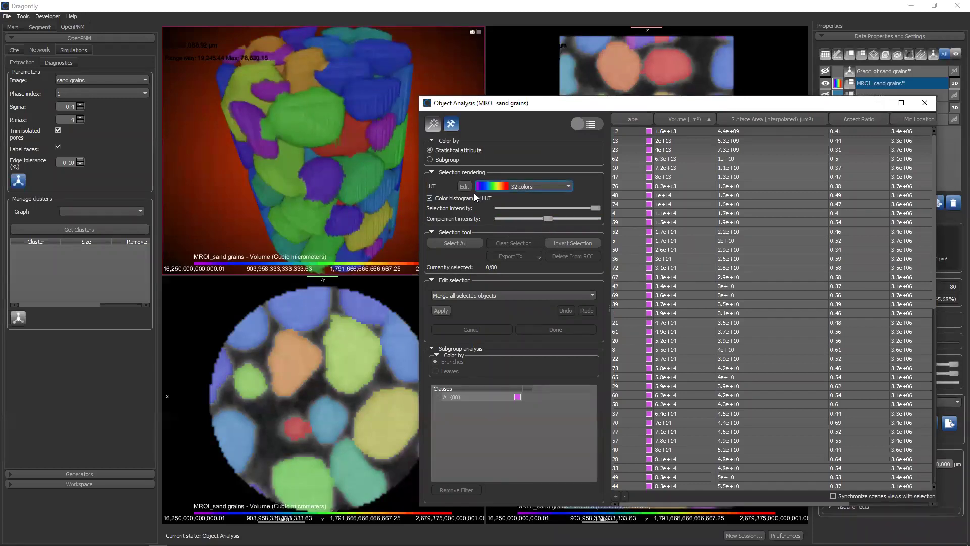
pyautogui.click(763, 119)
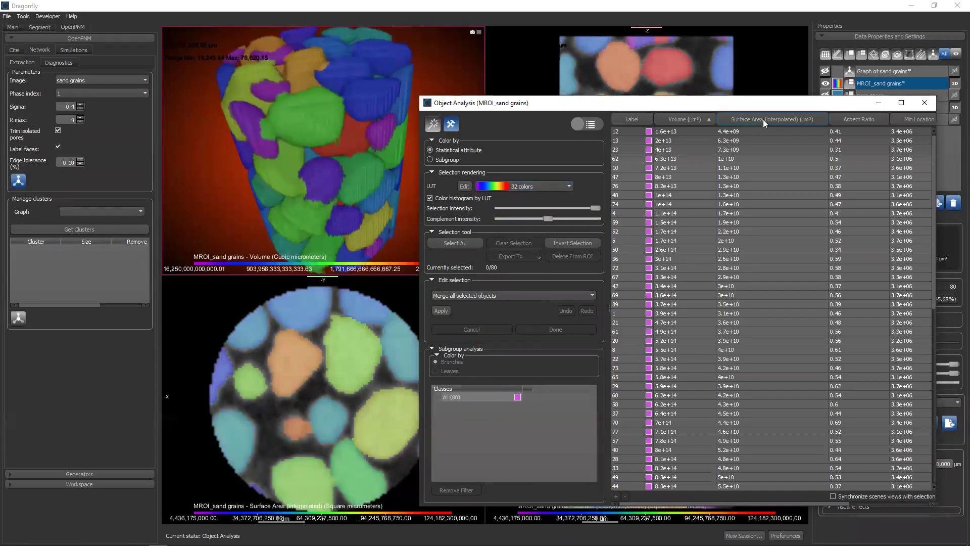
pyautogui.doubleClick(842, 130)
pyautogui.click(850, 119)
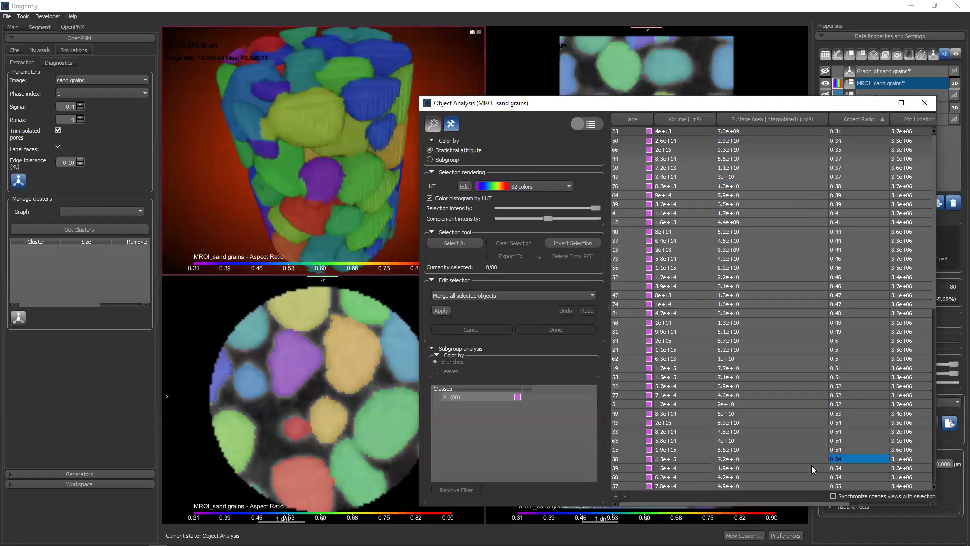
# Sort and colour the sand grains by ascending Min Location Z.
pyautogui.moveTo(776, 503); pyautogui.dragTo(867, 504)
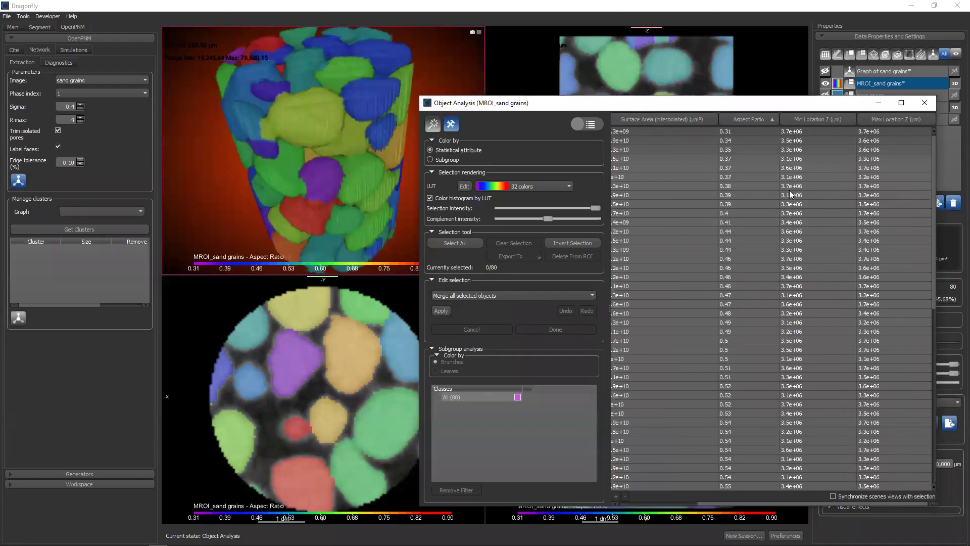
pyautogui.click(806, 119)
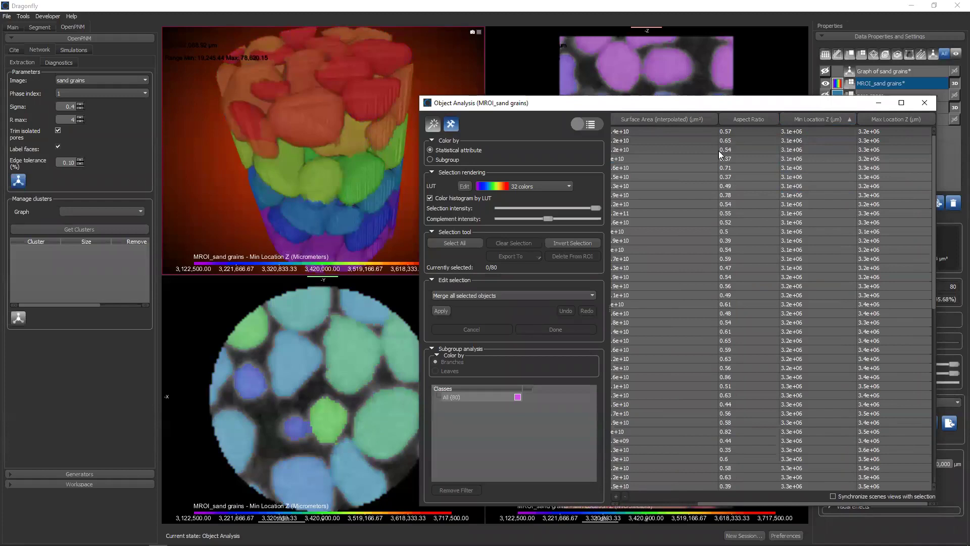
pyautogui.click(304, 177)
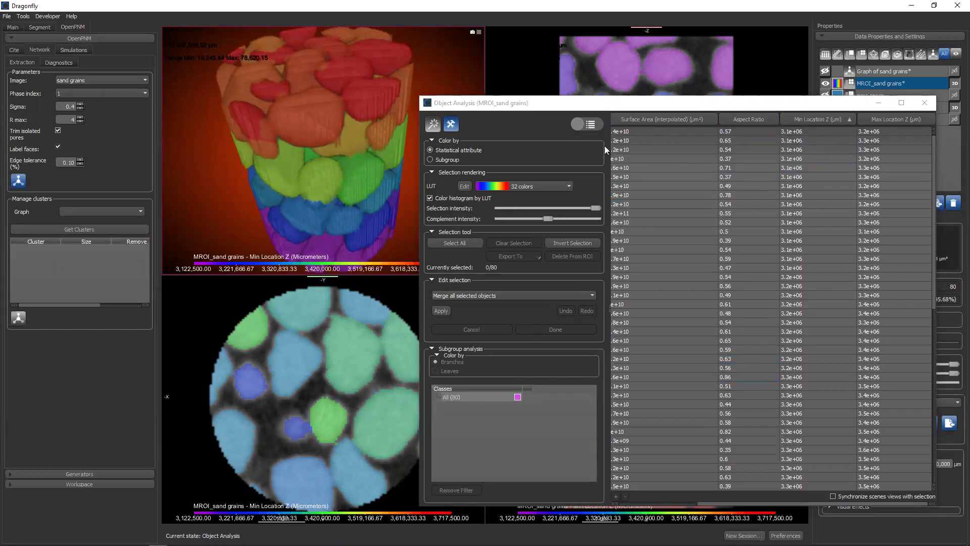
# Switch the analysis from table to histogram and compare the Surface Area (interpolated) and Aspect Ratio distributions.
pyautogui.click(590, 126)
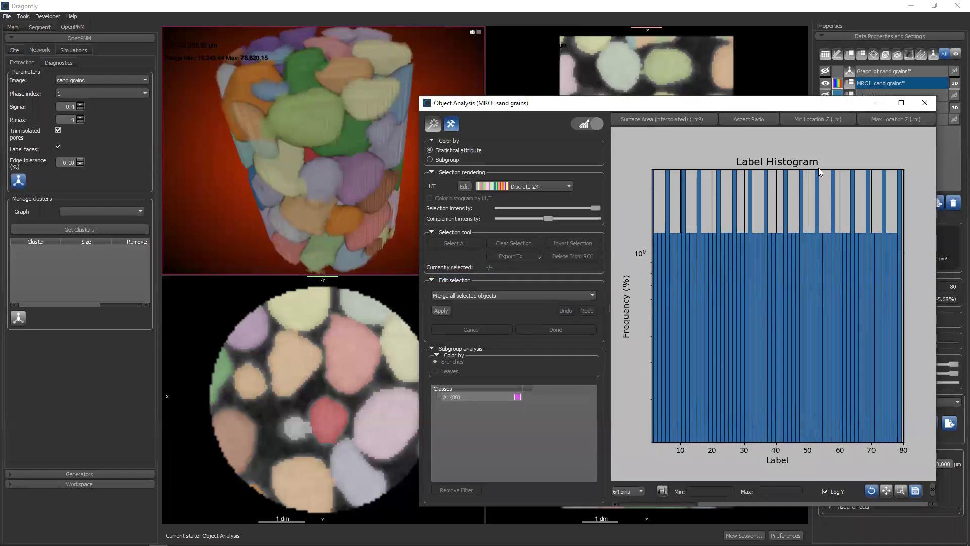
pyautogui.click(758, 116)
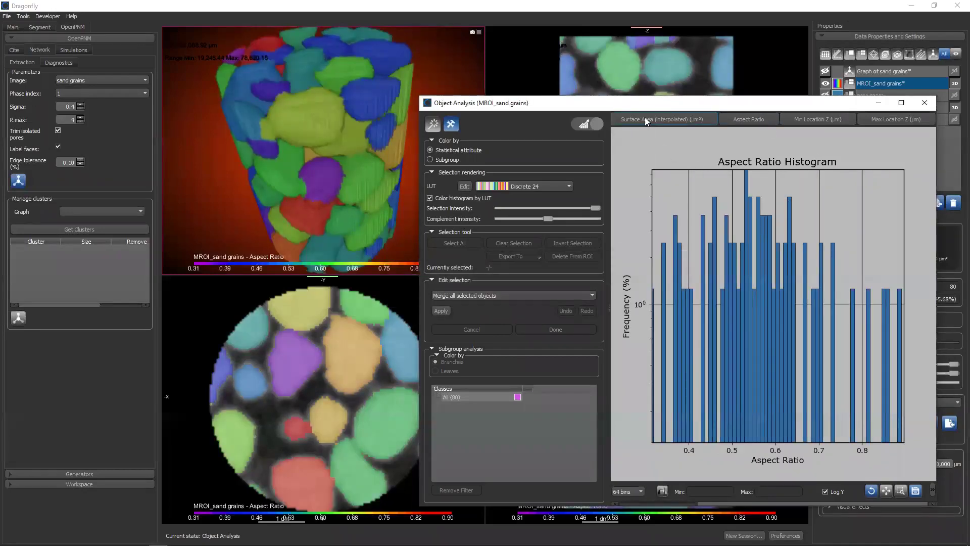
pyautogui.click(644, 117)
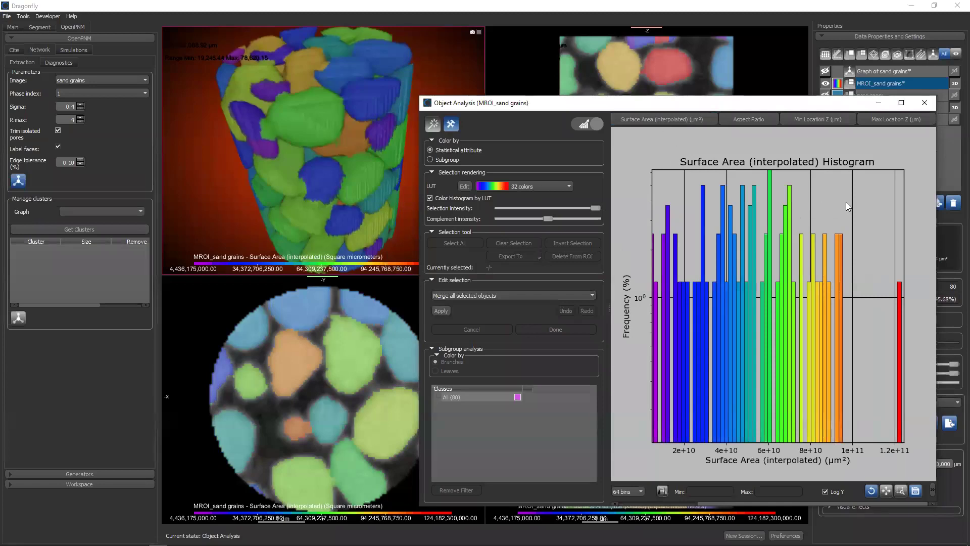
pyautogui.click(758, 120)
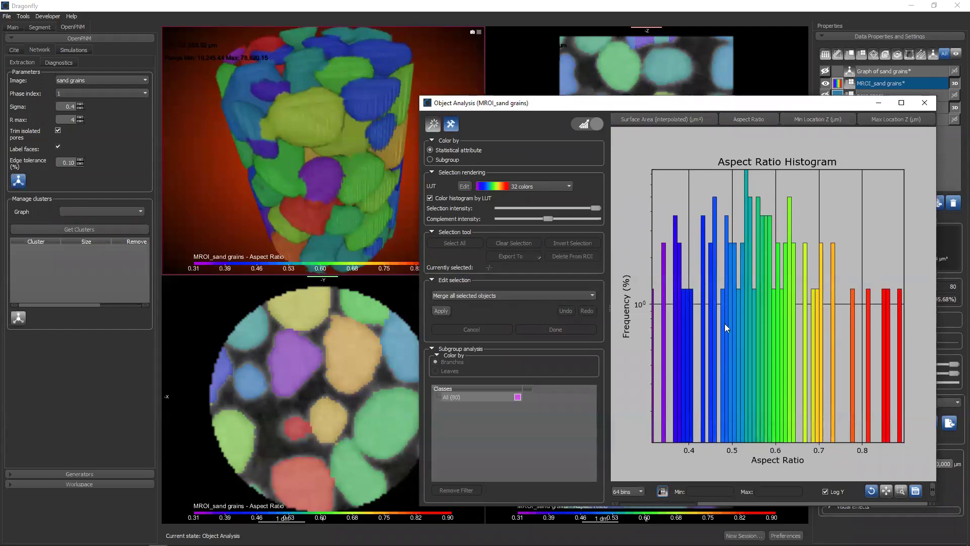
# Filter the grains to aspect ratios of about 0.46 to 0.75, inspect the subgroup and its complement, and remove the filter.
pyautogui.moveTo(714, 231); pyautogui.dragTo(841, 239)
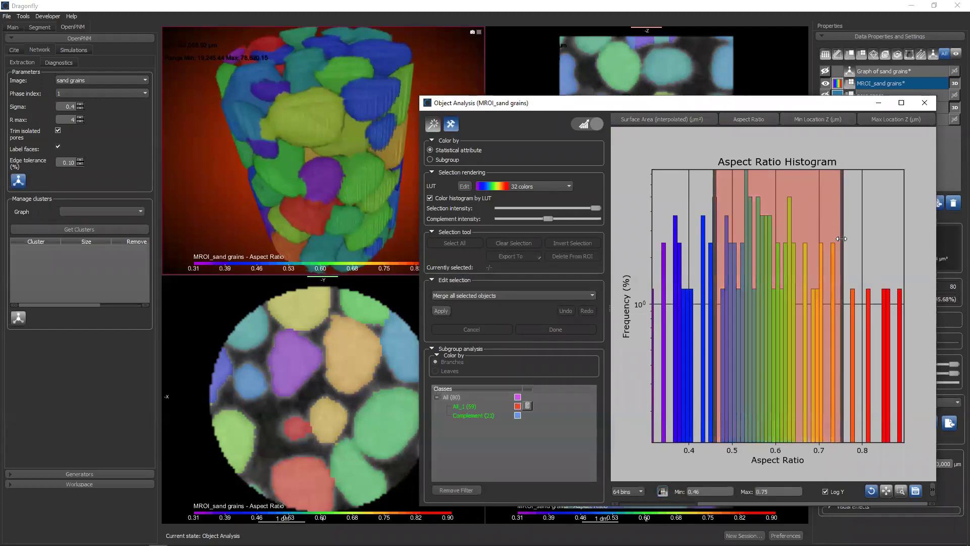
pyautogui.click(468, 406)
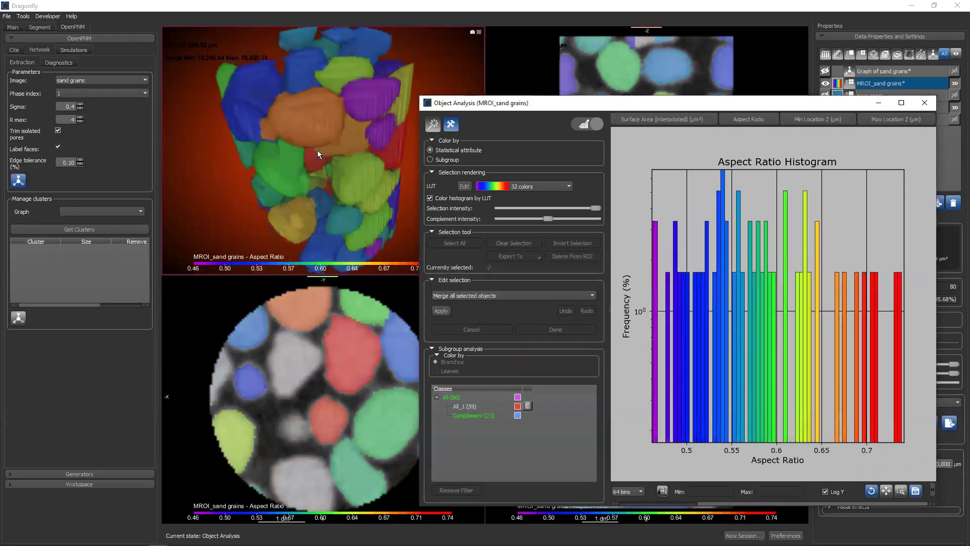
pyautogui.click(468, 415)
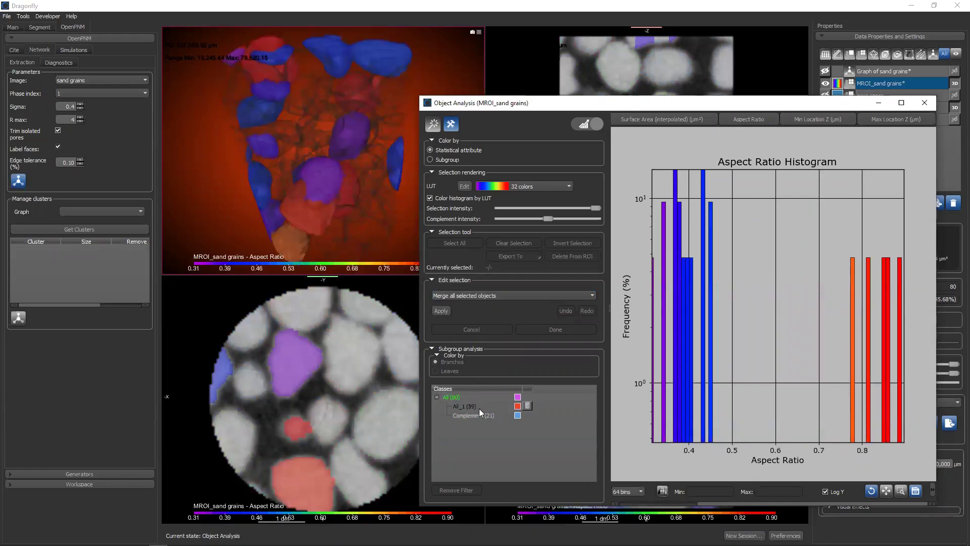
pyautogui.click(454, 398)
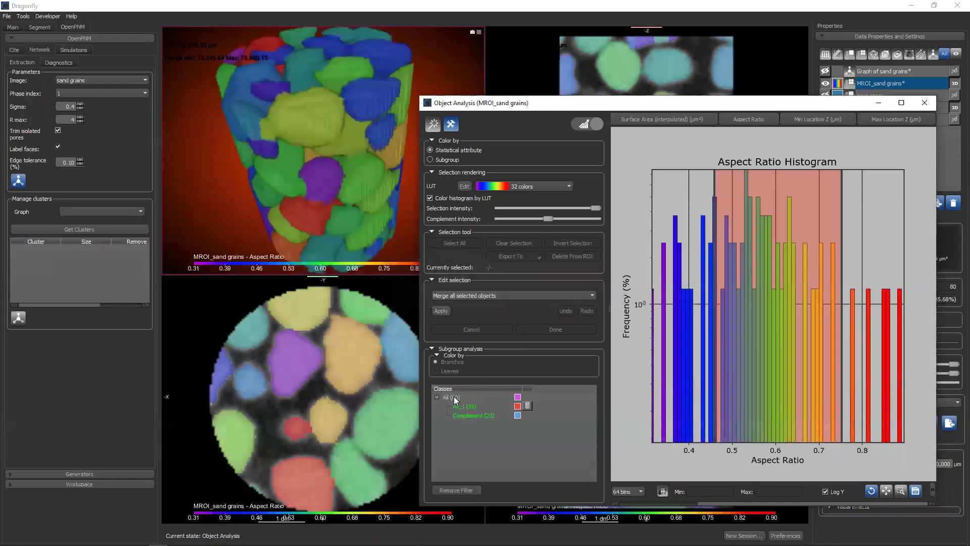
pyautogui.click(462, 487)
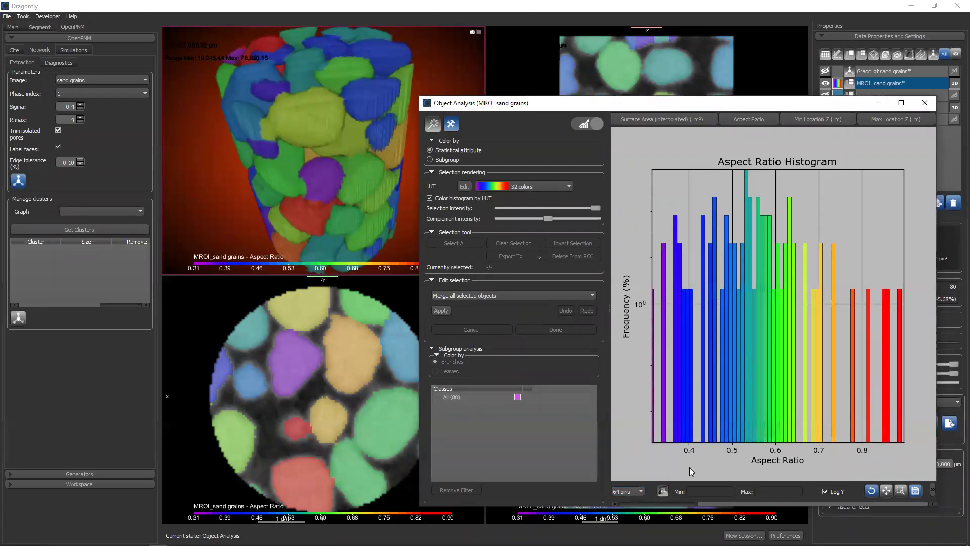
# Filter the grains to aspect ratios of about 0.46 to 0.72 and show the volume histogram of the resulting subgroup.
pyautogui.moveTo(714, 247); pyautogui.dragTo(827, 227)
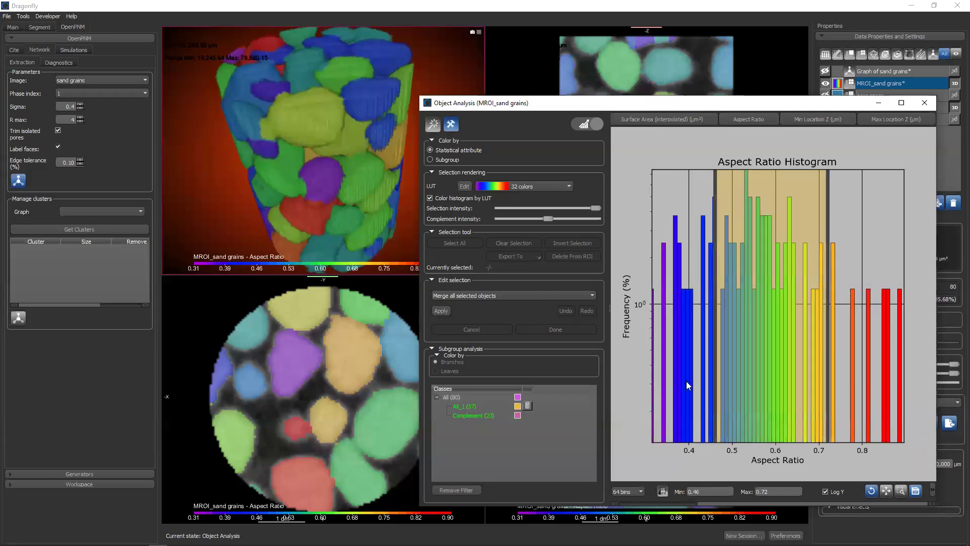
pyautogui.click(464, 404)
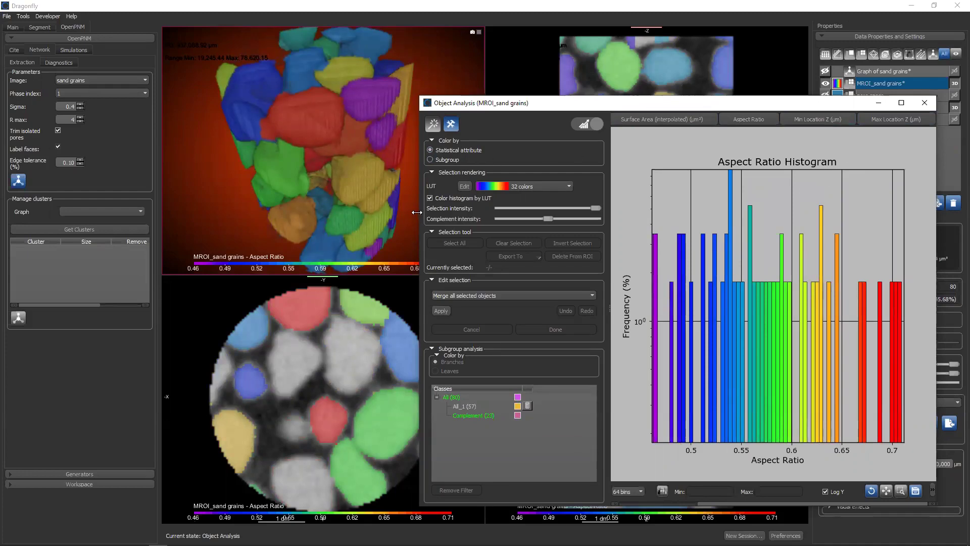
pyautogui.moveTo(417, 212); pyautogui.dragTo(290, 213)
pyautogui.click(578, 119)
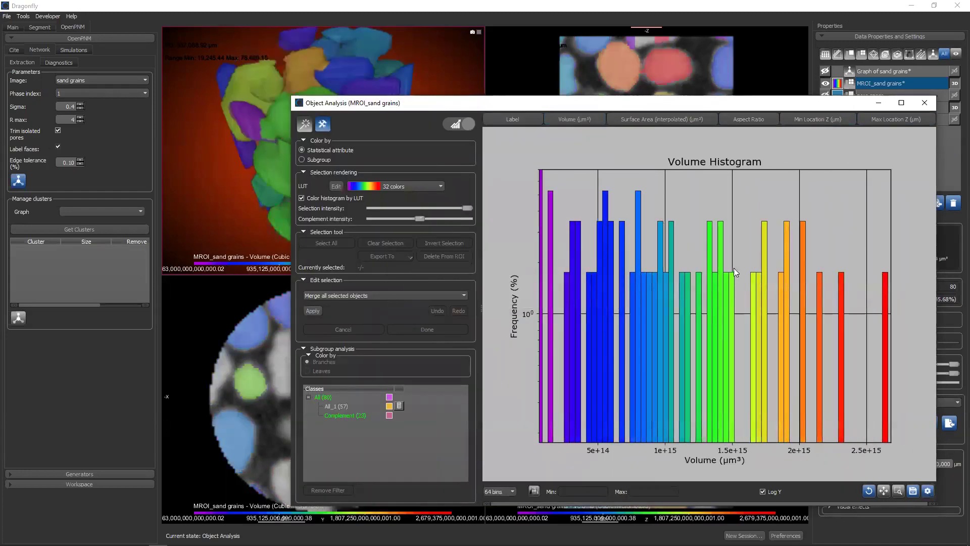
# Inspect the volume histogram of the Complement subgroup beside the 3D view, and remove the aspect ratio filter.
pyautogui.click(346, 413)
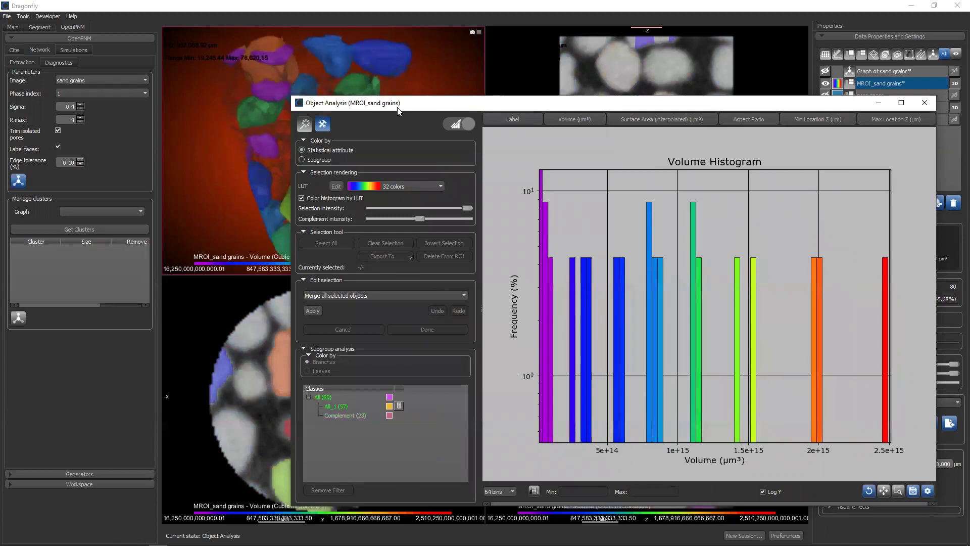
pyautogui.moveTo(396, 107); pyautogui.dragTo(494, 123)
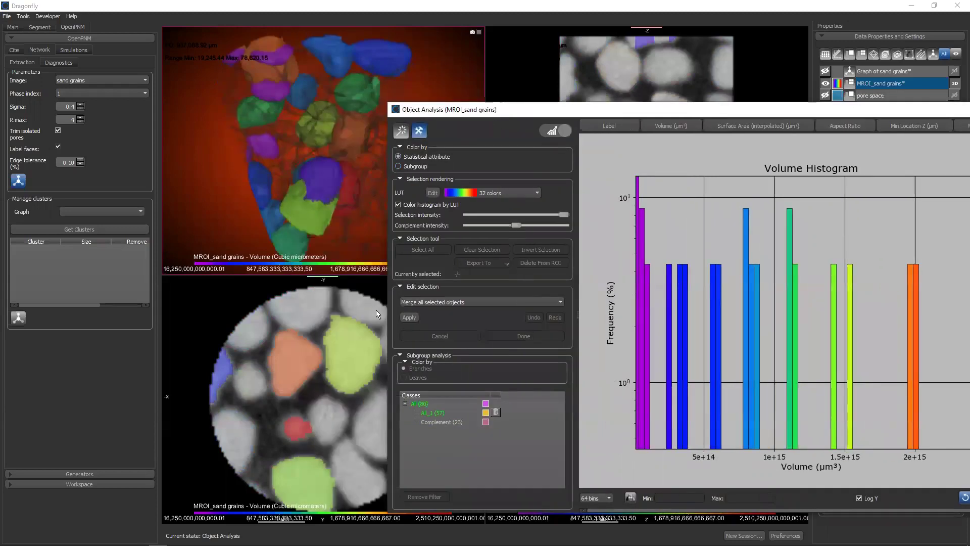
pyautogui.click(446, 415)
pyautogui.click(438, 412)
pyautogui.moveTo(534, 112); pyautogui.dragTo(517, 88)
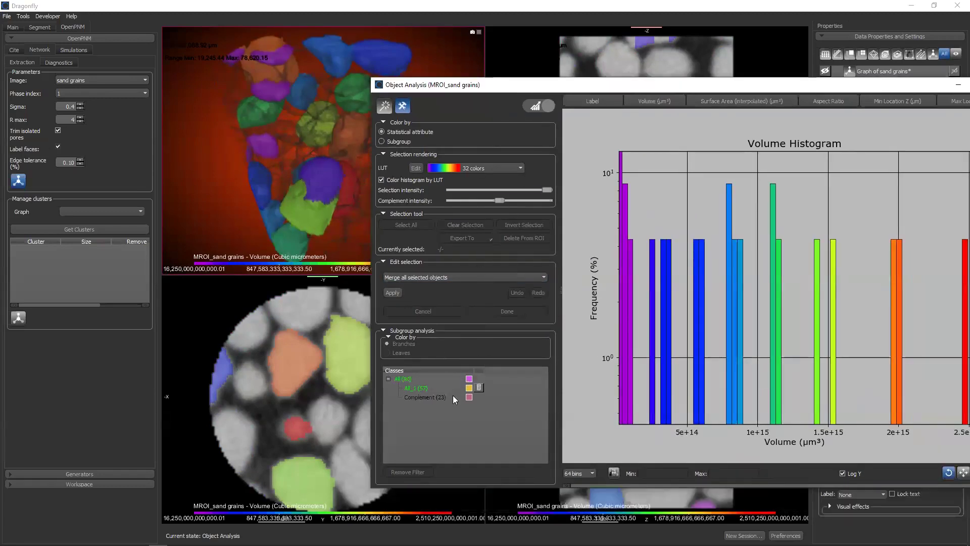
pyautogui.click(412, 379)
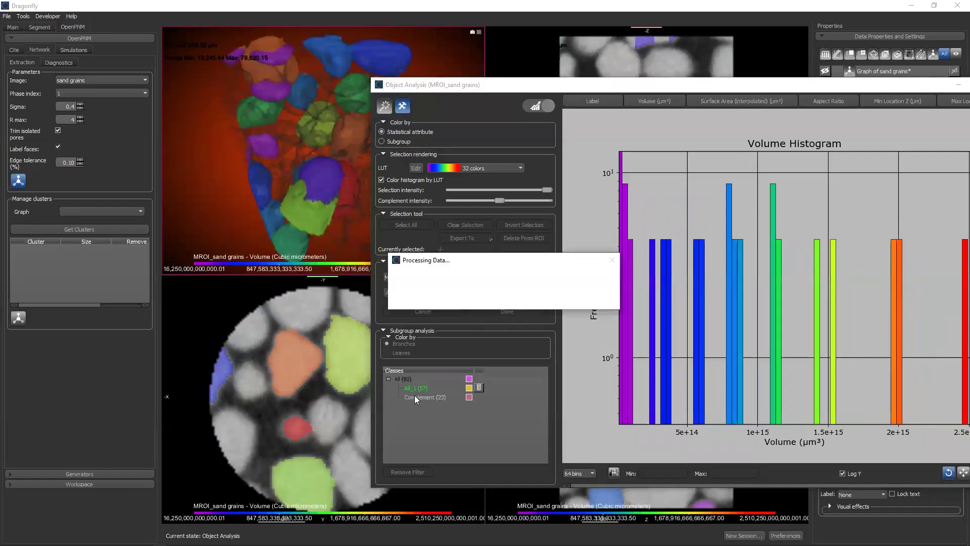
pyautogui.click(418, 469)
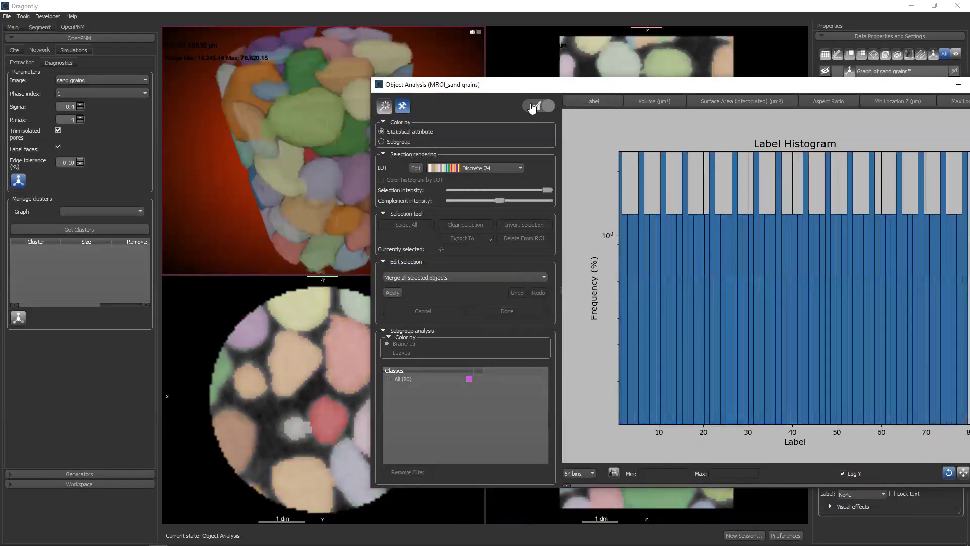
# Return the analysis to the table and sort the sand grains by descending volume.
pyautogui.click(529, 106)
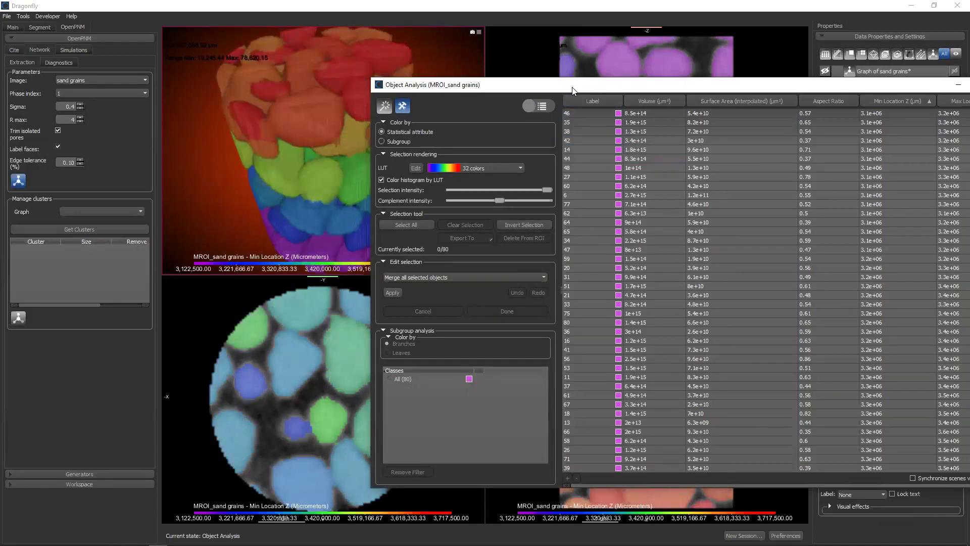
pyautogui.moveTo(572, 90); pyautogui.dragTo(589, 94)
pyautogui.click(682, 105)
pyautogui.click(682, 104)
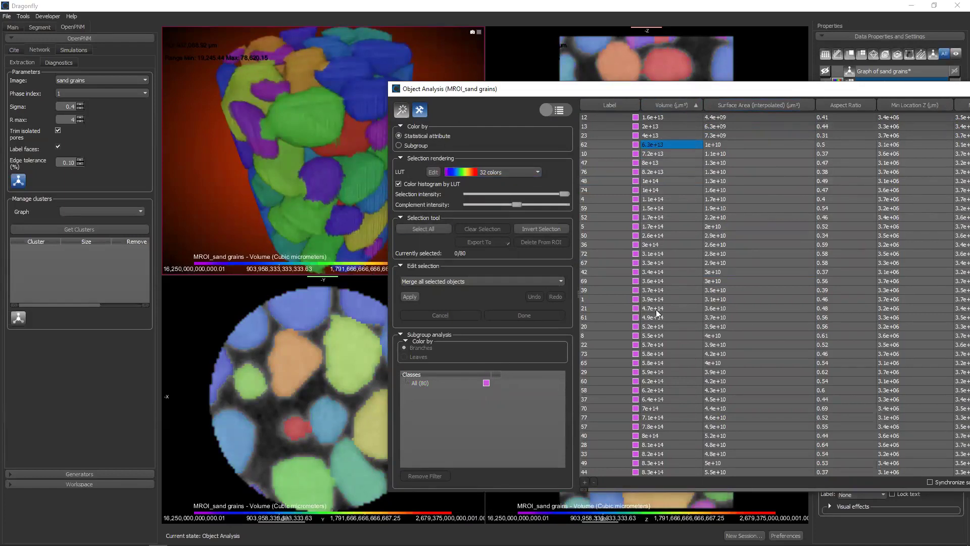
pyautogui.click(672, 104)
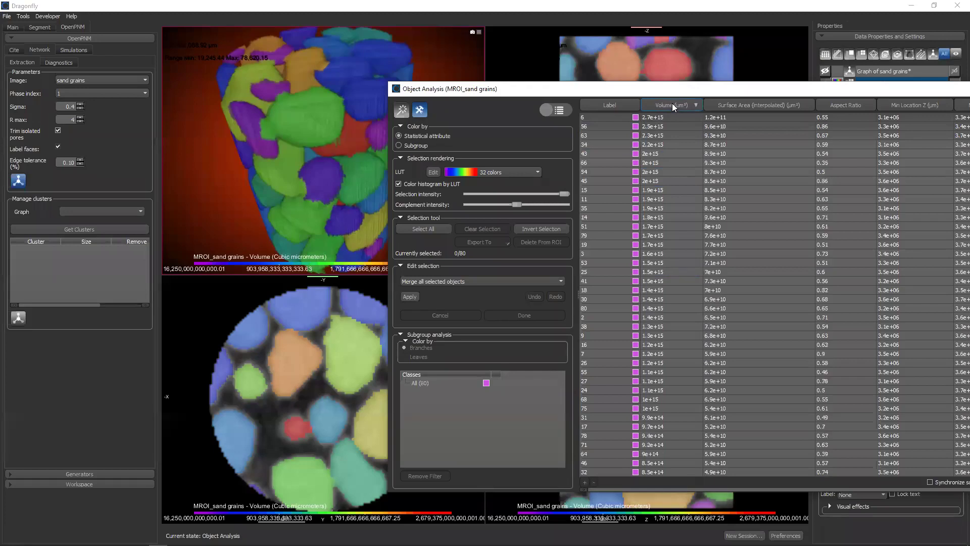
# Select the seven largest grains by volume, labels 6 through 54, and move the analysis window clear of the 3D view.
pyautogui.click(613, 117)
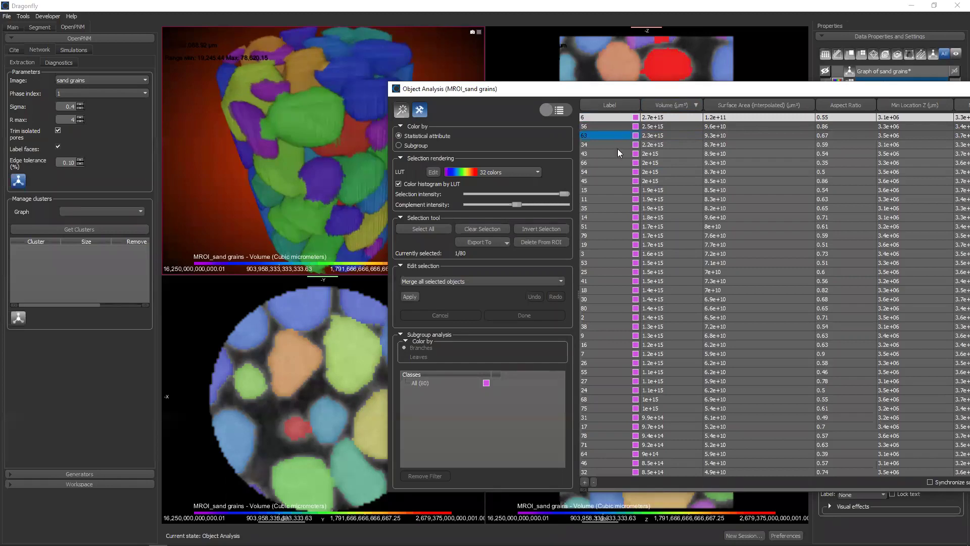
pyautogui.keyDown('shift'); pyautogui.click(618, 171); pyautogui.keyUp('shift')
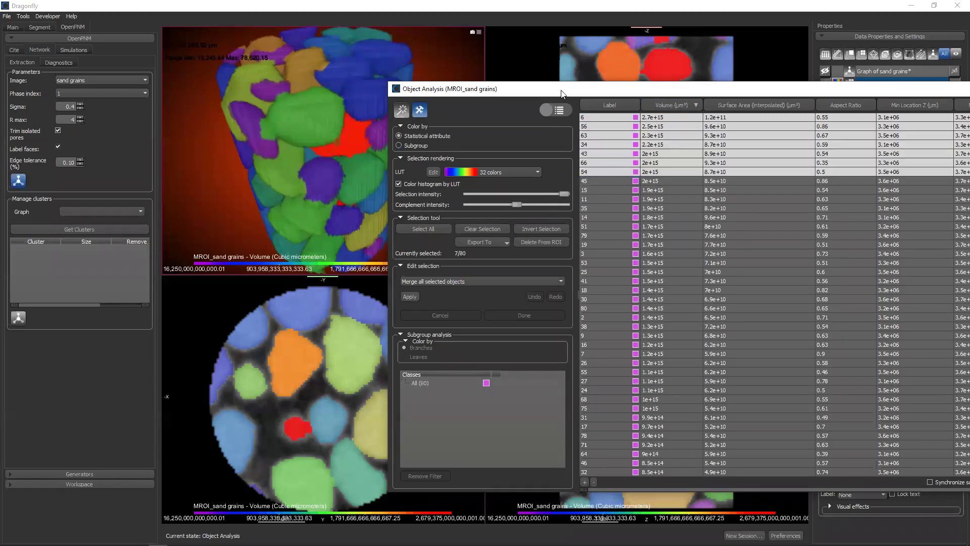
pyautogui.moveTo(558, 94); pyautogui.dragTo(661, 97)
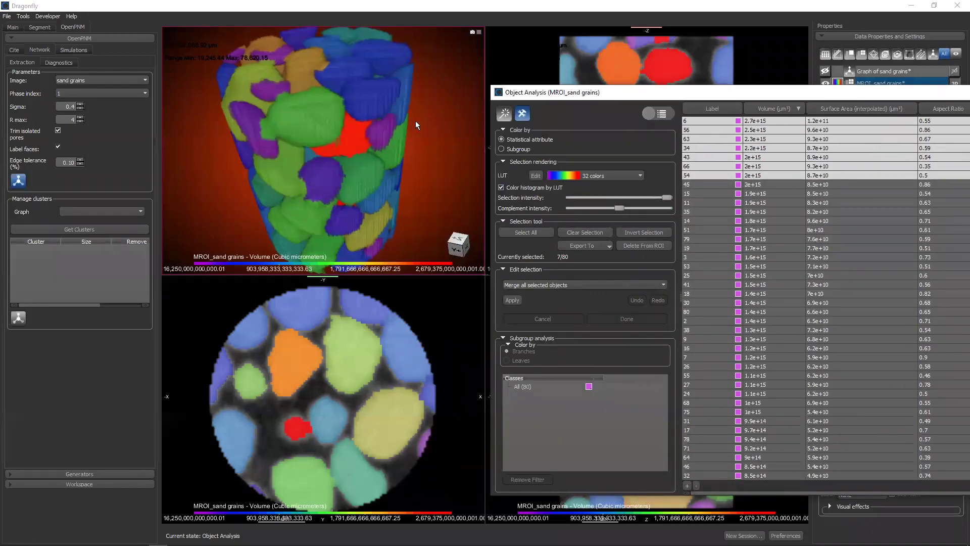
pyautogui.click(442, 104)
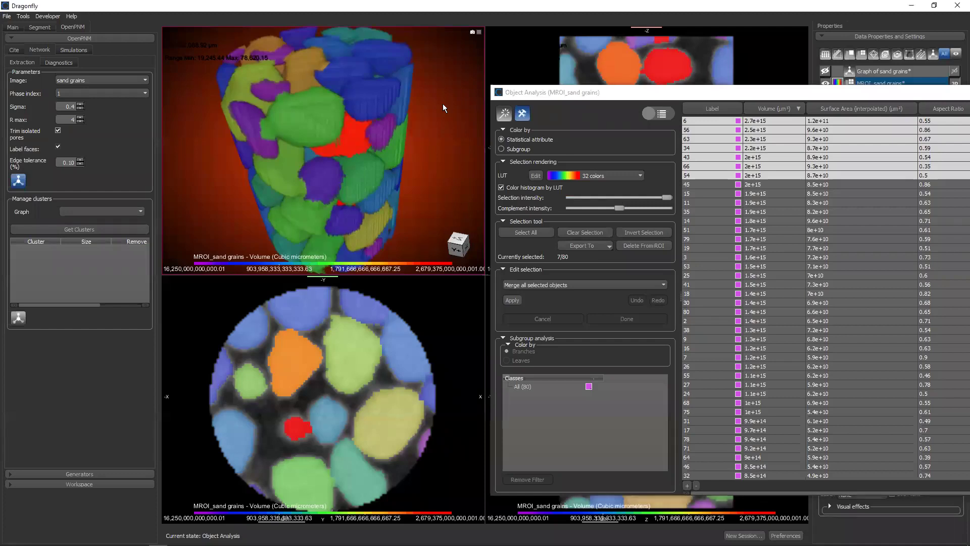
pyautogui.click(546, 68)
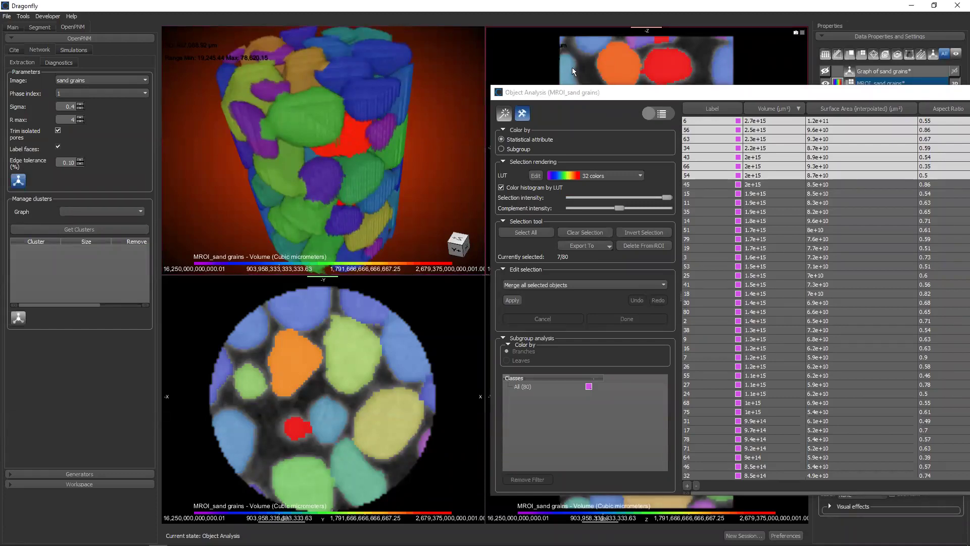
pyautogui.click(439, 90)
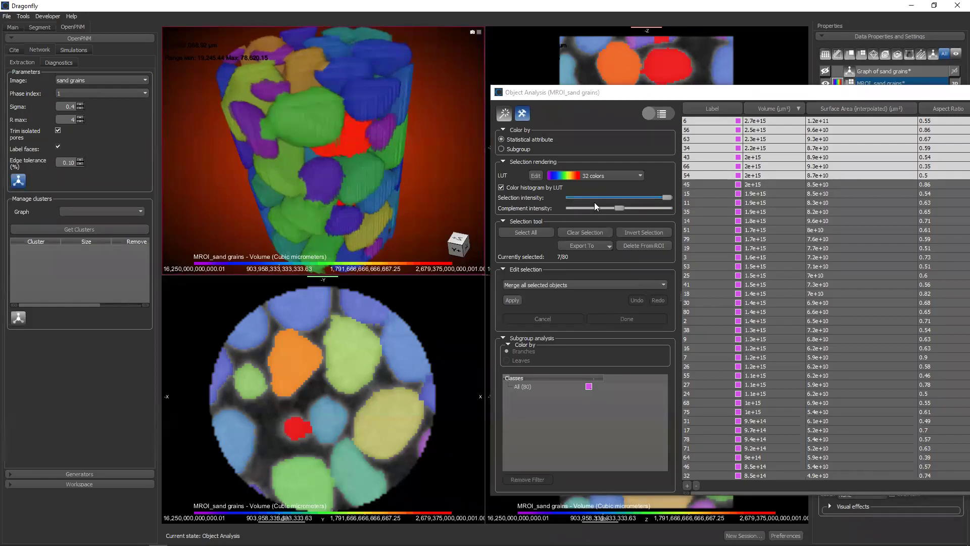
# Lower the complement intensity of the unselected grains to near minimum and reduce the selection intensity to its minimum.
pyautogui.moveTo(619, 208); pyautogui.dragTo(541, 202)
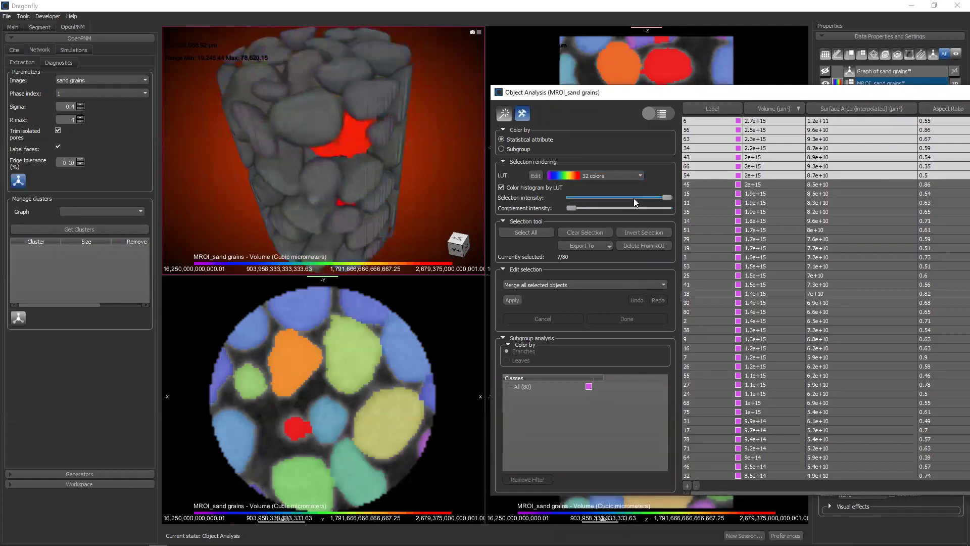
pyautogui.click(688, 148)
pyautogui.click(410, 126)
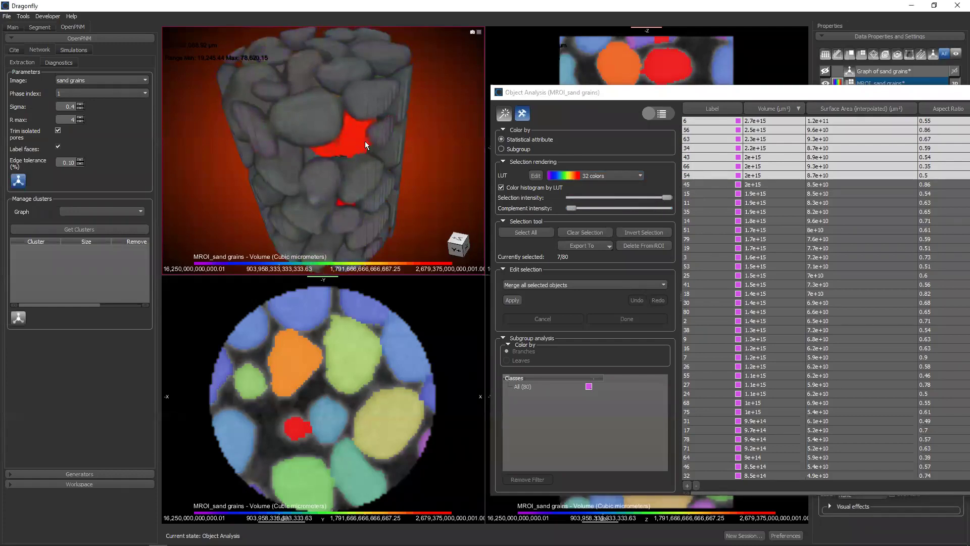
pyautogui.click(723, 147)
pyautogui.click(724, 139)
pyautogui.moveTo(667, 197); pyautogui.dragTo(575, 213)
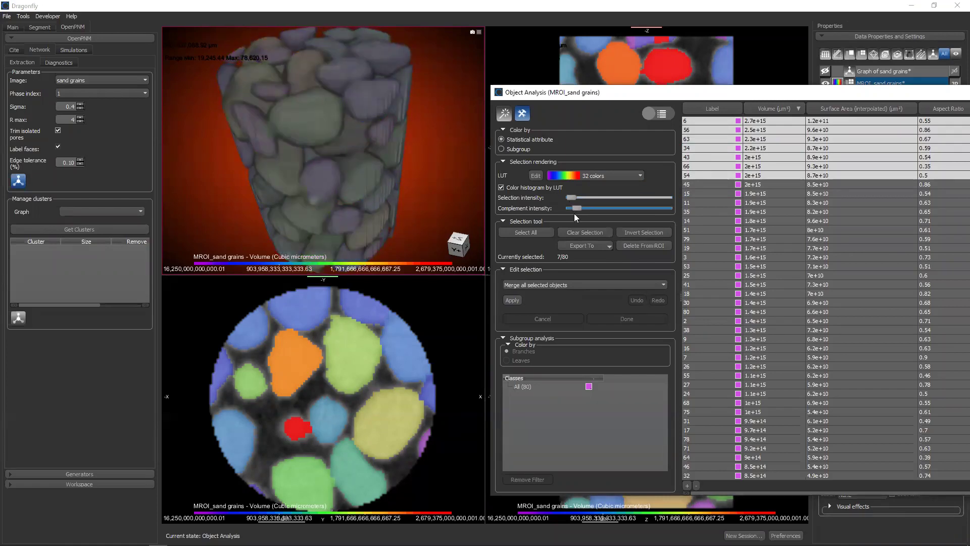
# Raise the selection intensity of the selected grains to its maximum.
pyautogui.moveTo(629, 201); pyautogui.dragTo(572, 196)
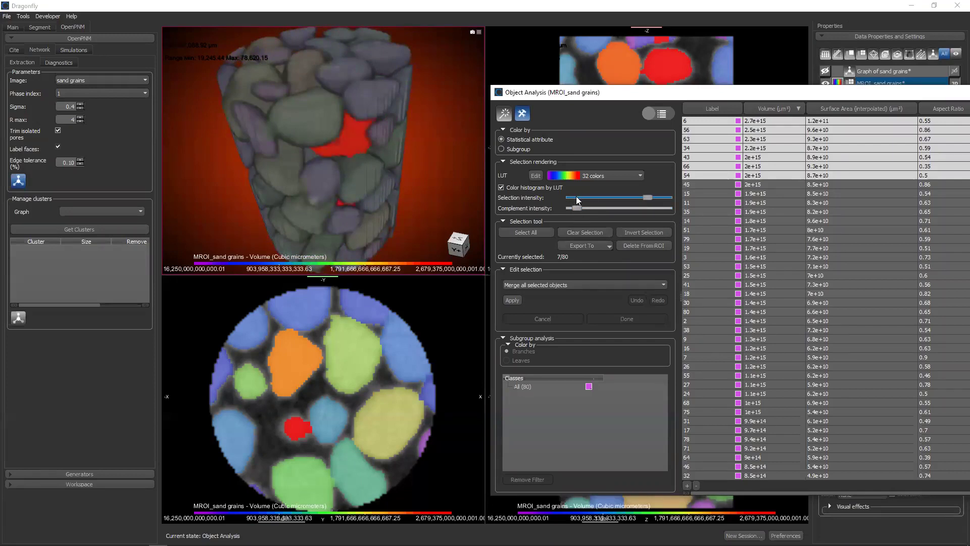
pyautogui.moveTo(648, 198); pyautogui.dragTo(675, 197)
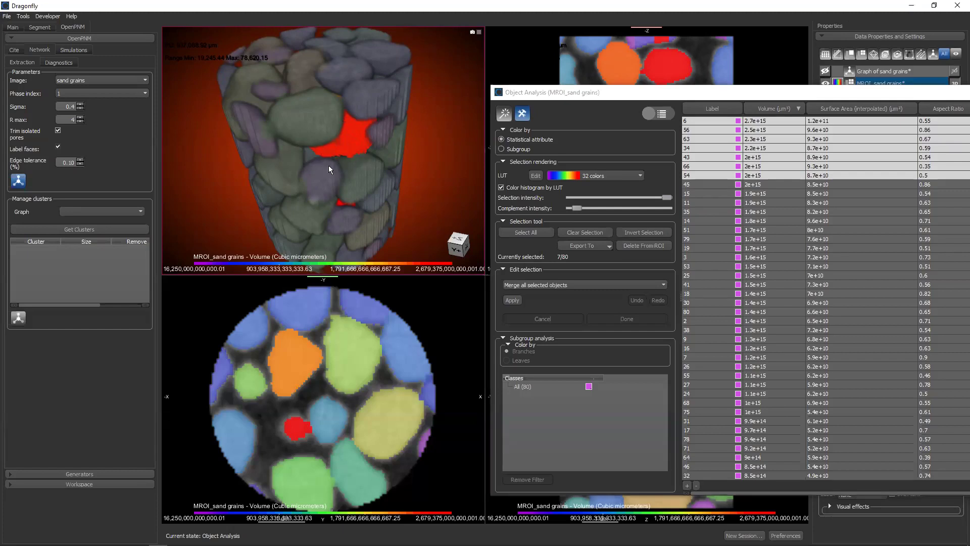
# Tilt the 3D view with the Track tool and return to the grain picking tool of the object analysis.
pyautogui.click(13, 27)
pyautogui.scroll(3, 156, 90)
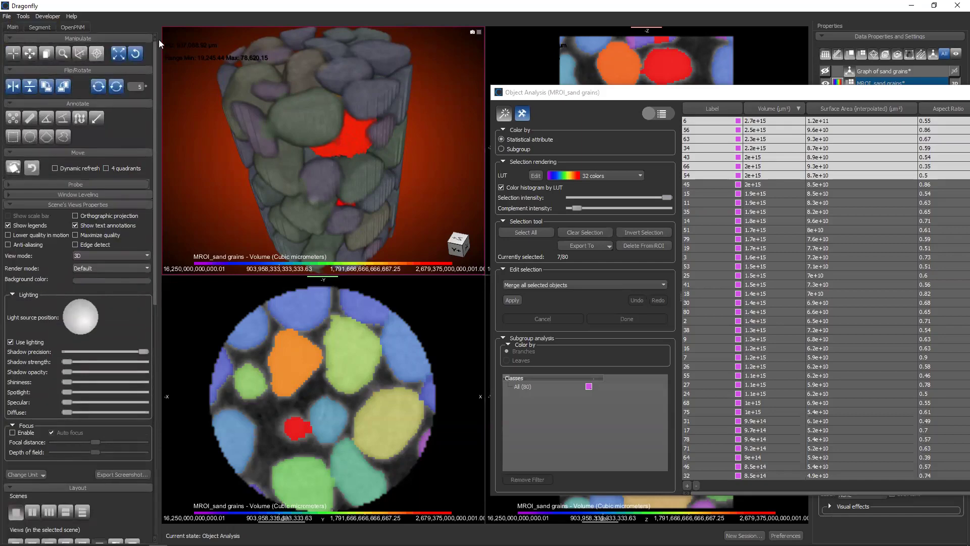
pyautogui.click(18, 56)
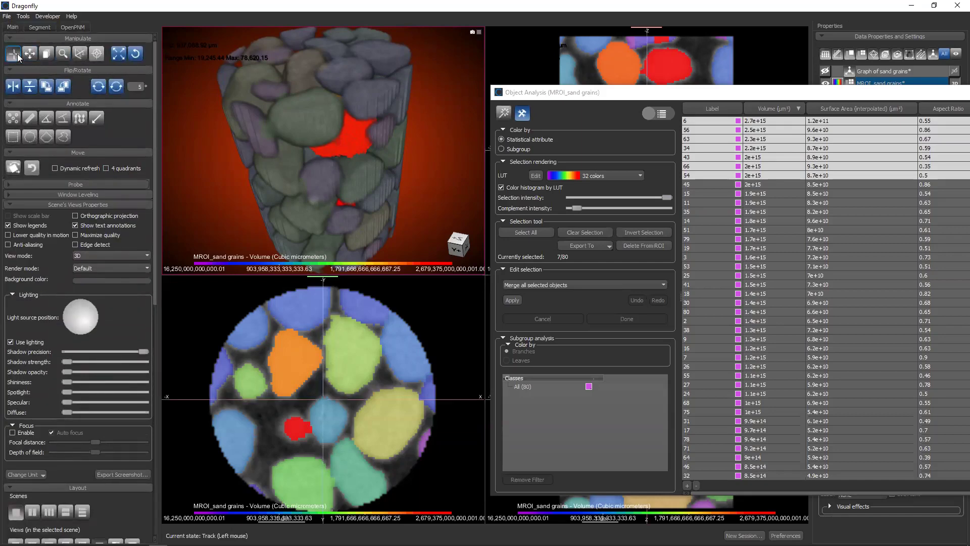
pyautogui.moveTo(257, 144)
pyautogui.mouseDown()
pyautogui.moveTo(394, 153)
pyautogui.moveTo(245, 156)
pyautogui.mouseUp()
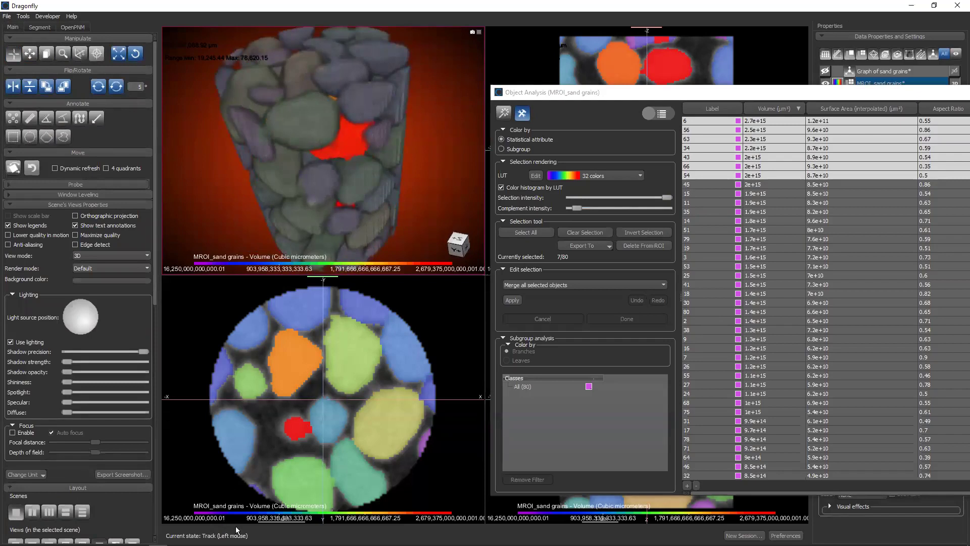
pyautogui.click(507, 112)
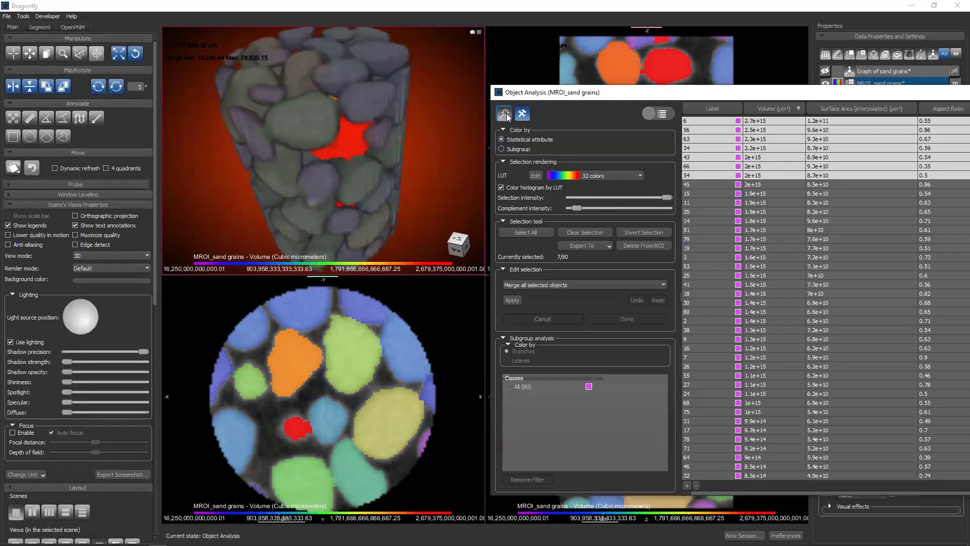
# Add nine more grains around the top of the pack to the selection directly in the 3D view.
pyautogui.click(370, 101)
pyautogui.click(272, 106)
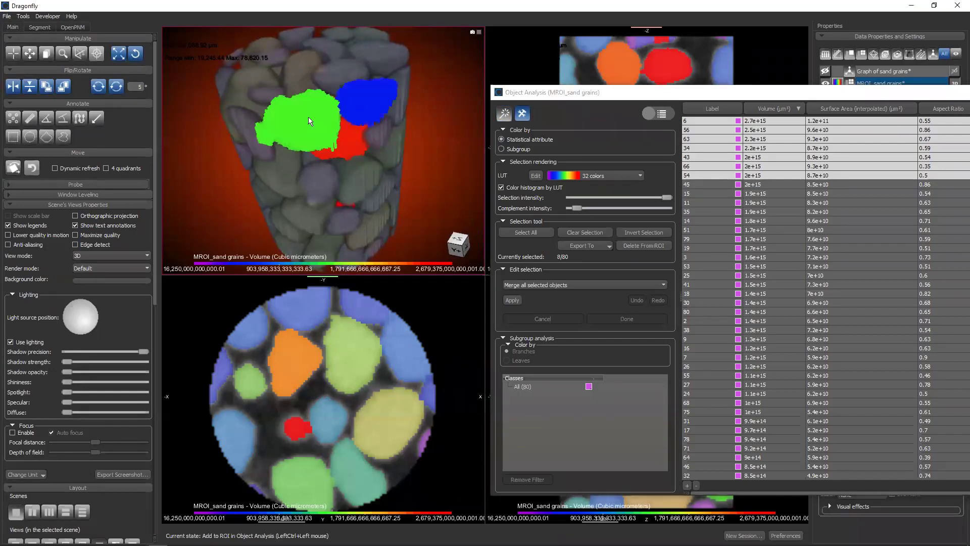
pyautogui.click(266, 90)
pyautogui.click(256, 81)
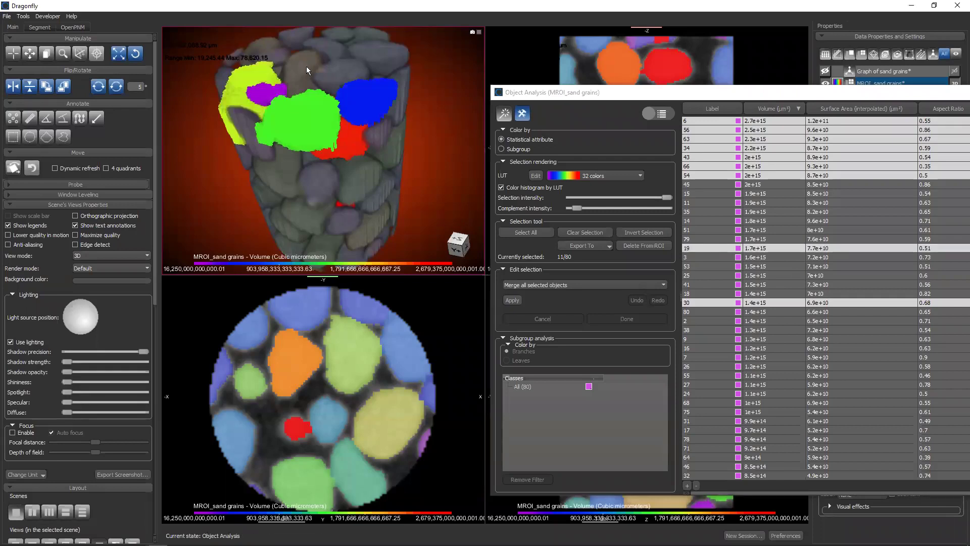
pyautogui.click(306, 65)
pyautogui.click(327, 68)
pyautogui.click(380, 53)
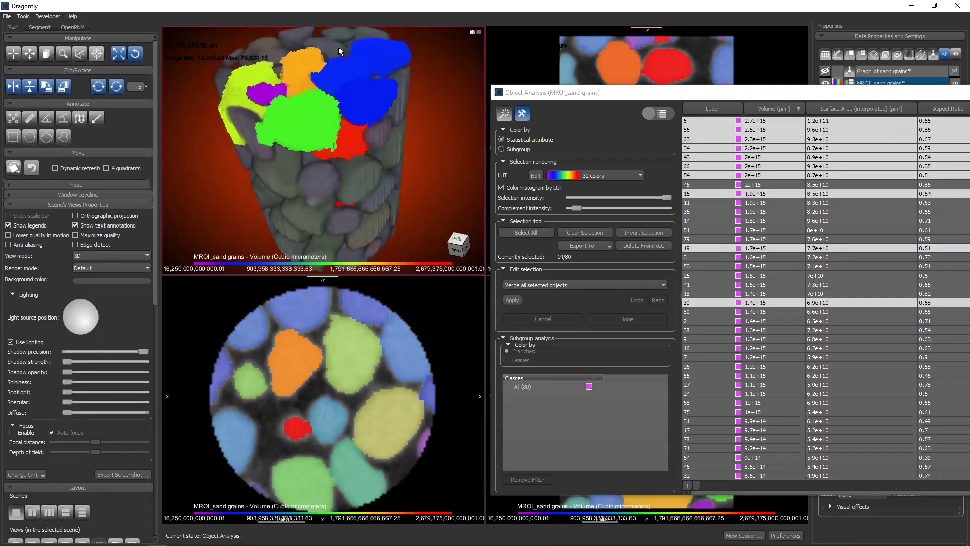
pyautogui.keyDown('ctrl'); pyautogui.click(343, 38); pyautogui.keyUp('ctrl')
pyautogui.keyDown('ctrl'); pyautogui.click(343, 37); pyautogui.keyUp('ctrl')
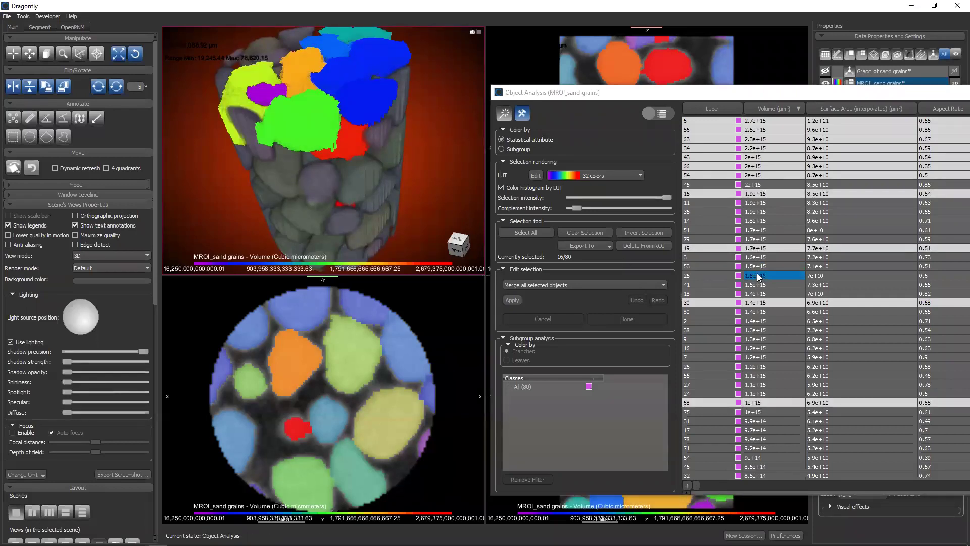
# Clear the selection and pick five grains near the top of the pack in the 3D view.
pyautogui.click(598, 233)
pyautogui.keyDown('ctrl'); pyautogui.click(370, 104); pyautogui.keyUp('ctrl')
pyautogui.keyDown('ctrl'); pyautogui.click(304, 119); pyautogui.keyUp('ctrl')
pyautogui.keyDown('ctrl'); pyautogui.click(264, 92); pyautogui.keyUp('ctrl')
pyautogui.keyDown('ctrl'); pyautogui.click(256, 75); pyautogui.keyUp('ctrl')
pyautogui.keyDown('ctrl'); pyautogui.click(301, 65); pyautogui.keyUp('ctrl')
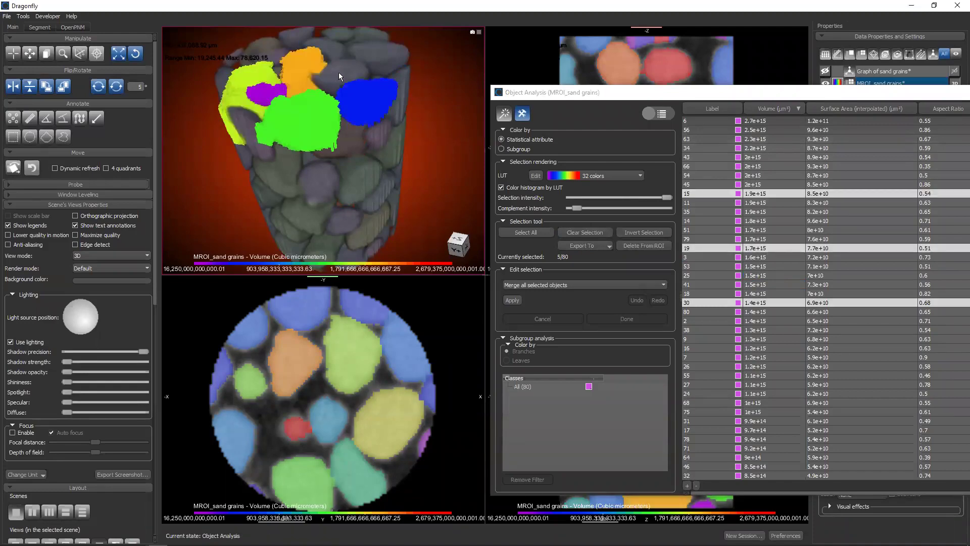
# Add four more grains to the selection in the 3D view, three near the top and one lower on the side.
pyautogui.keyDown('ctrl'); pyautogui.click(336, 96); pyautogui.keyUp('ctrl')
pyautogui.moveTo(336, 104); pyautogui.dragTo(348, 145)
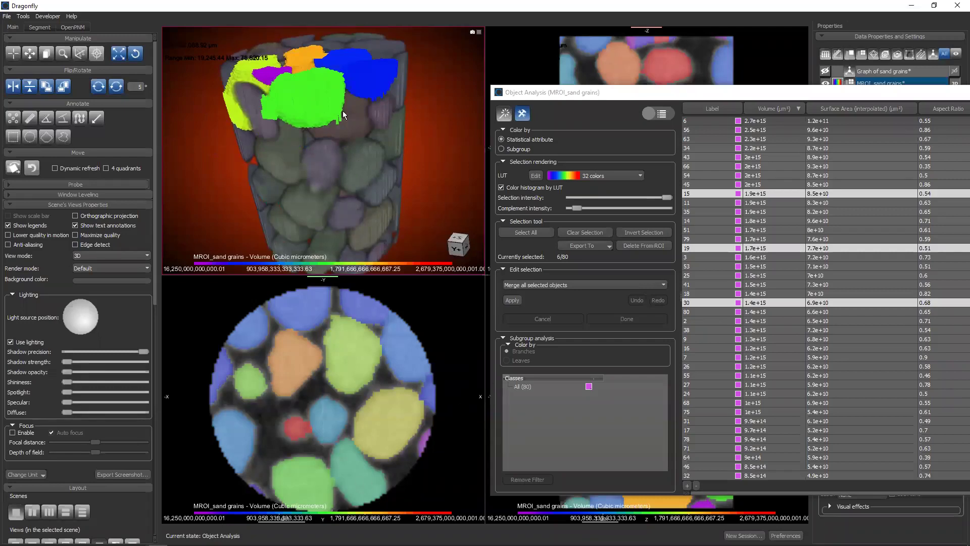
pyautogui.keyDown('ctrl'); pyautogui.click(388, 54); pyautogui.keyUp('ctrl')
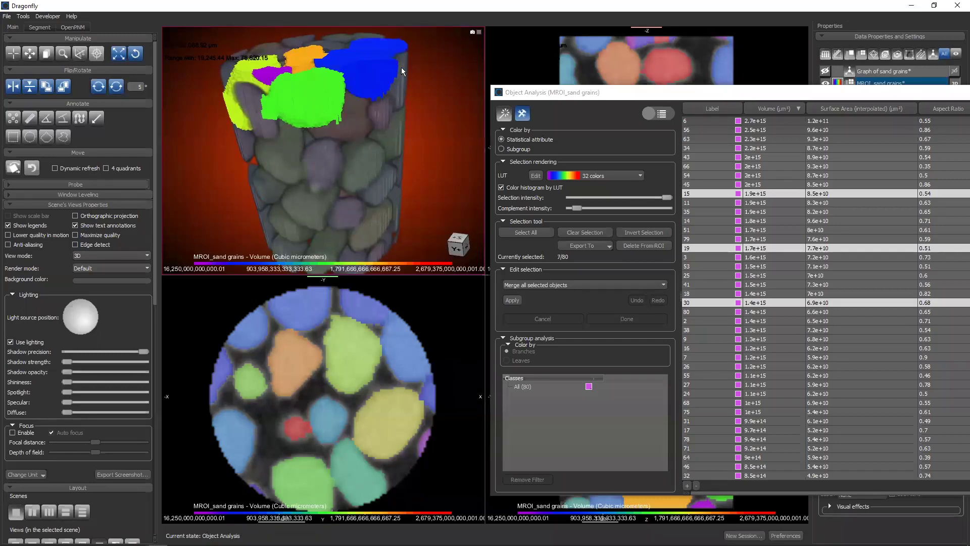
pyautogui.keyDown('ctrl'); pyautogui.click(347, 155); pyautogui.keyUp('ctrl')
pyautogui.moveTo(393, 146); pyautogui.dragTo(373, 172)
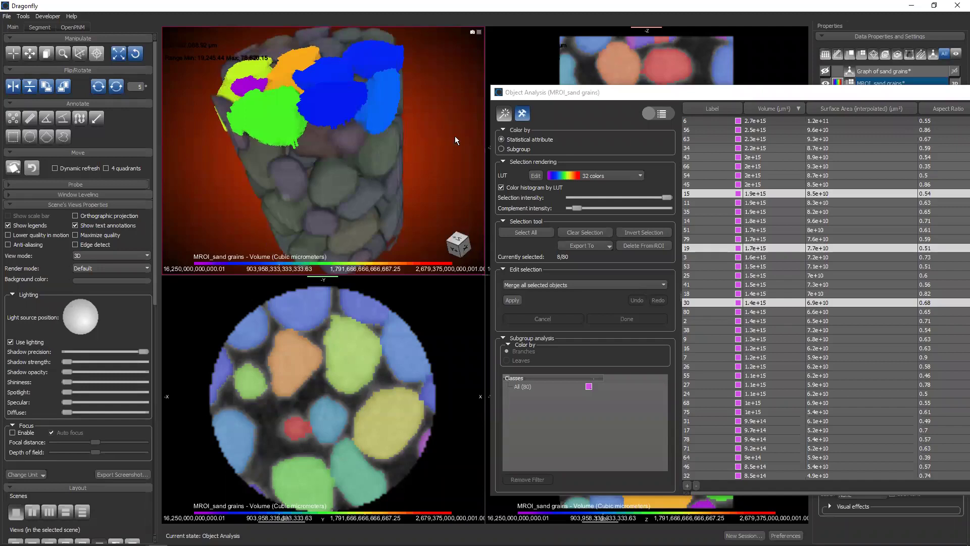
pyautogui.click(337, 182)
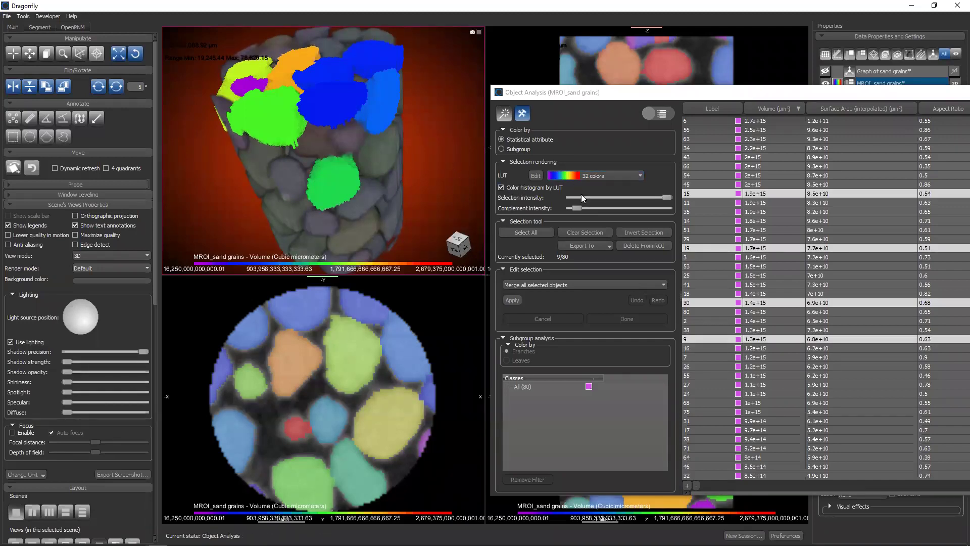
# Export the nine picked grains as an ROI and select all grains in the analysis.
pyautogui.click(584, 246)
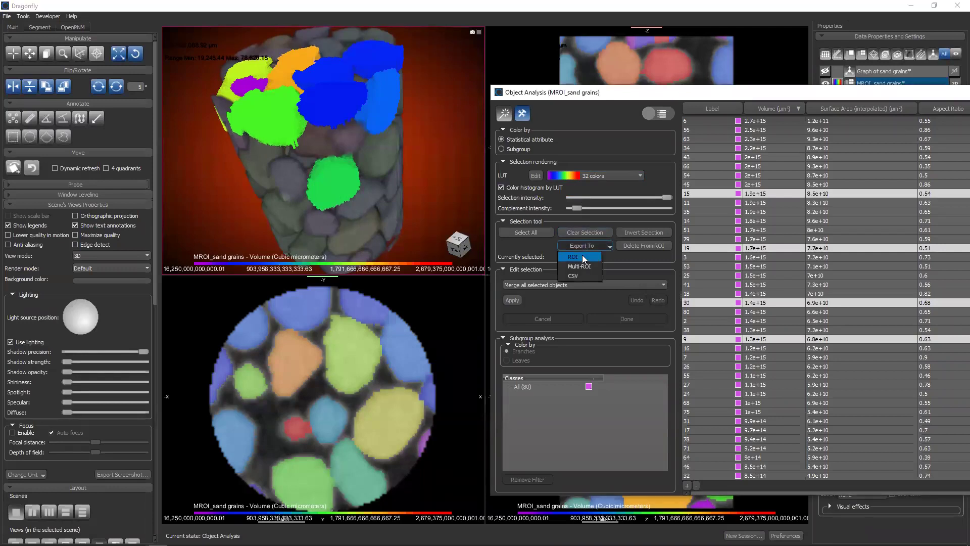
pyautogui.click(581, 257)
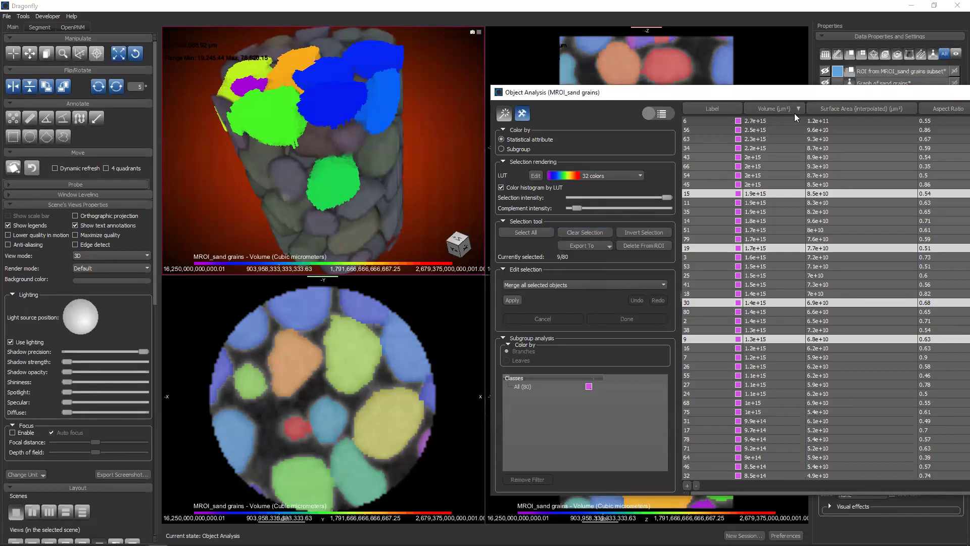
pyautogui.click(602, 245)
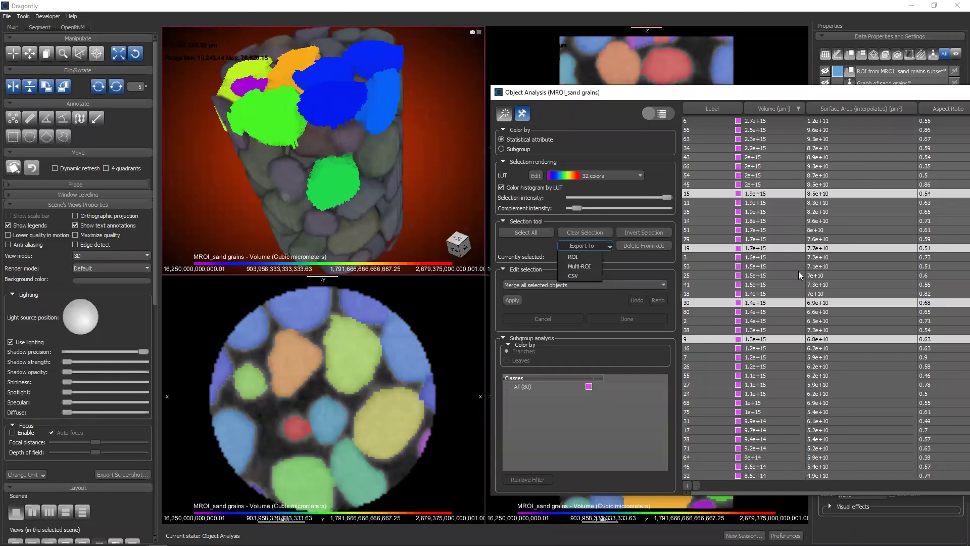
pyautogui.click(538, 232)
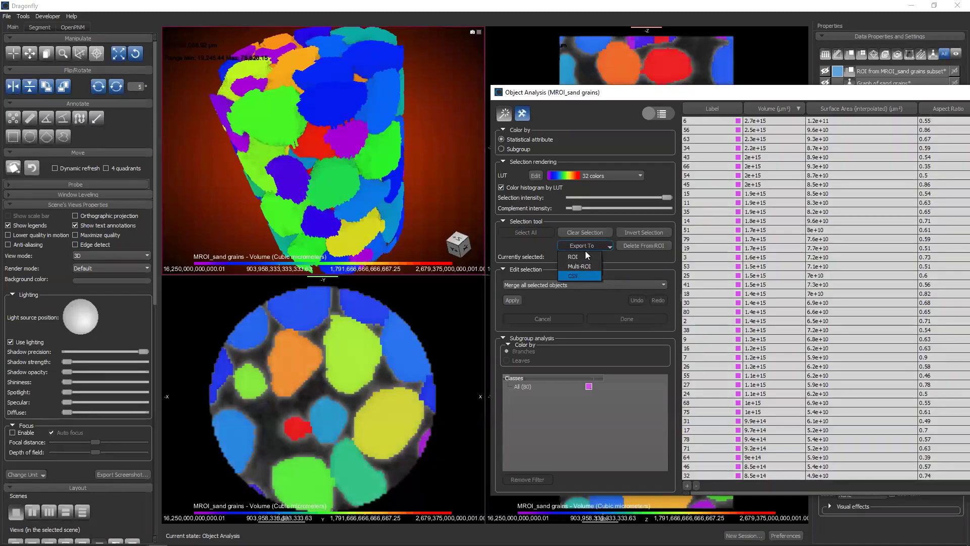
pyautogui.click(611, 94)
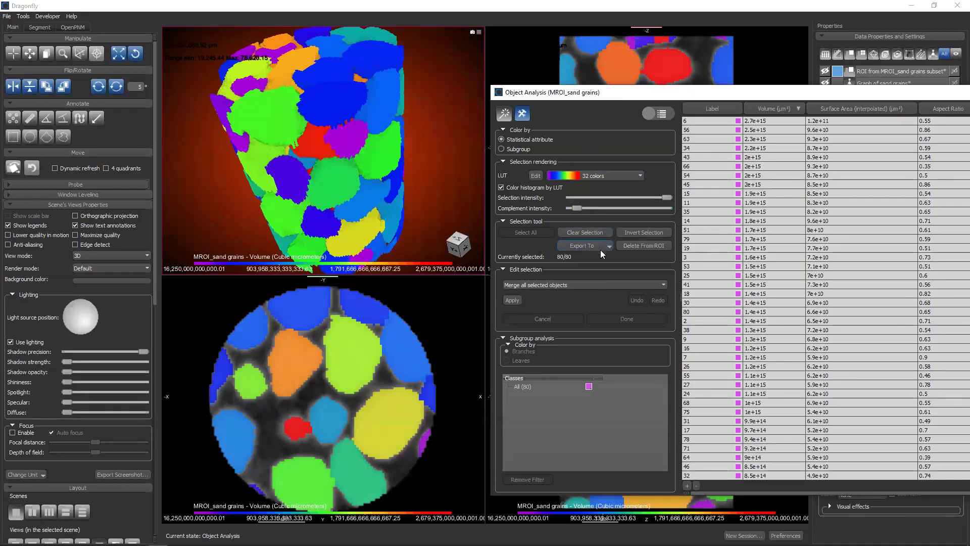
# Set the 3D view's complement intensity to maximum and its selection intensity to about 80%.
pyautogui.moveTo(577, 208)
pyautogui.mouseDown()
pyautogui.moveTo(677, 210)
pyautogui.moveTo(565, 197)
pyautogui.mouseUp()
pyautogui.click(649, 197)
pyautogui.click(345, 181)
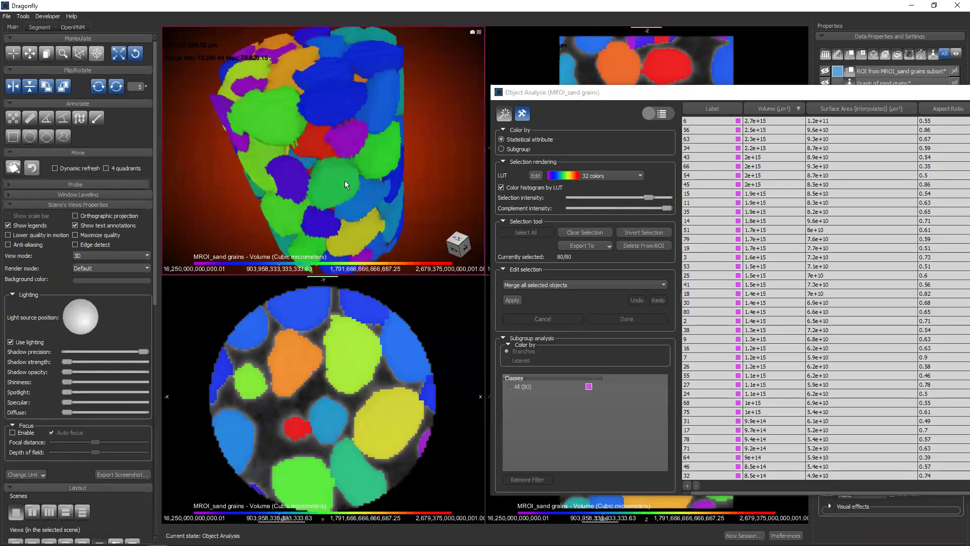
# Lower the complement intensity of the circular slice view to minimum and its selection intensity to about 60%.
pyautogui.click(383, 365)
pyautogui.click(618, 208)
pyautogui.moveTo(617, 205); pyautogui.dragTo(561, 210)
pyautogui.moveTo(669, 197); pyautogui.dragTo(630, 197)
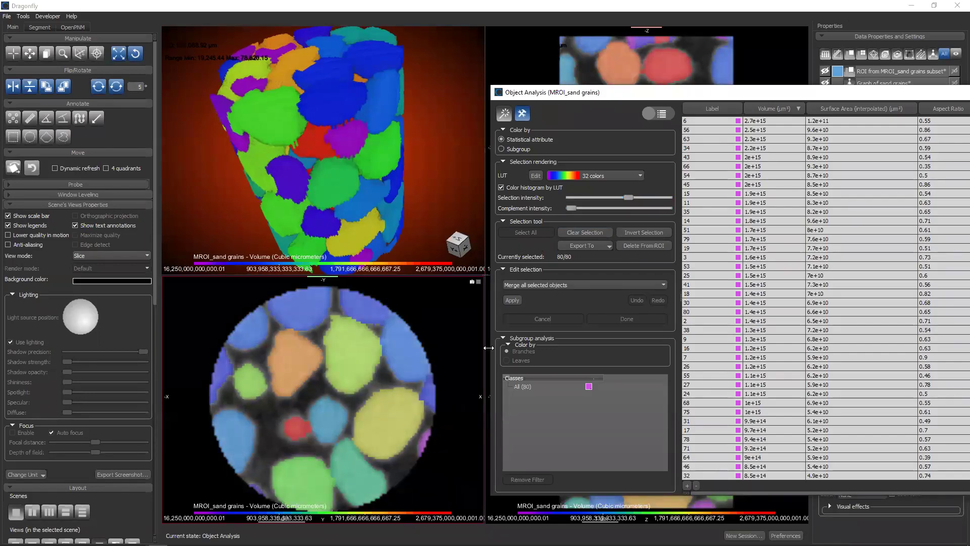
# Return to the 3D view and readjust its selection intensity to nearly 90%.
pyautogui.click(356, 103)
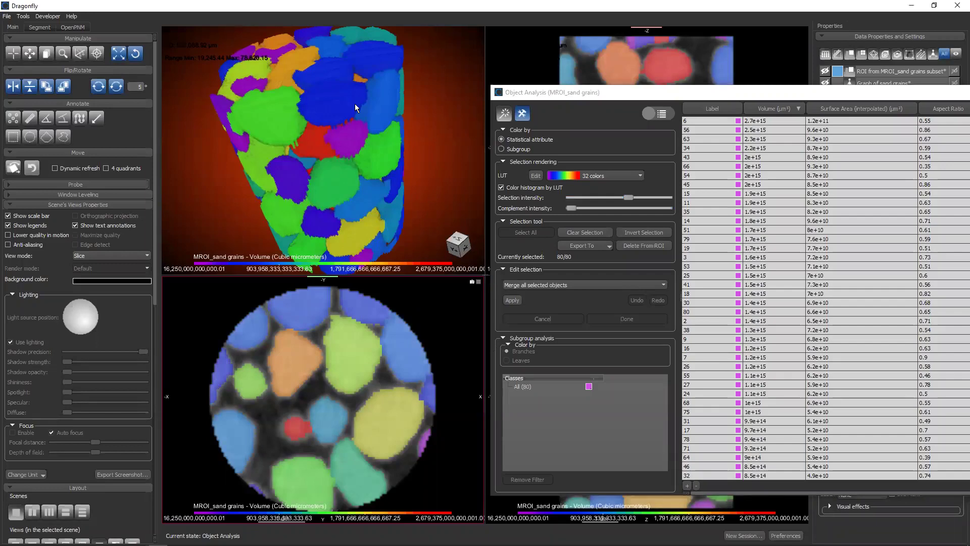
pyautogui.moveTo(650, 198); pyautogui.dragTo(614, 198)
pyautogui.click(657, 198)
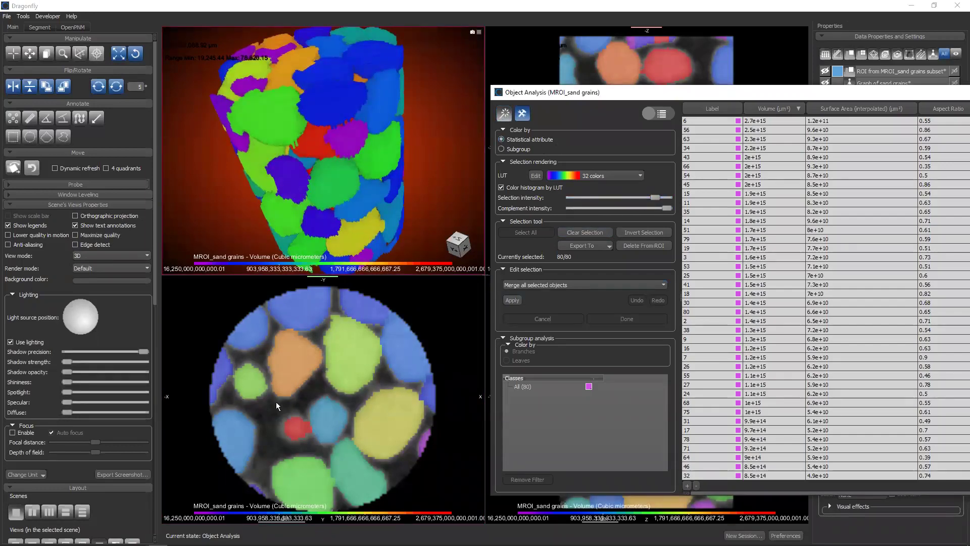
# Clear the selection and pick four grains, labels 3, 66, 71 and 18, in the circular slice view.
pyautogui.click(291, 369)
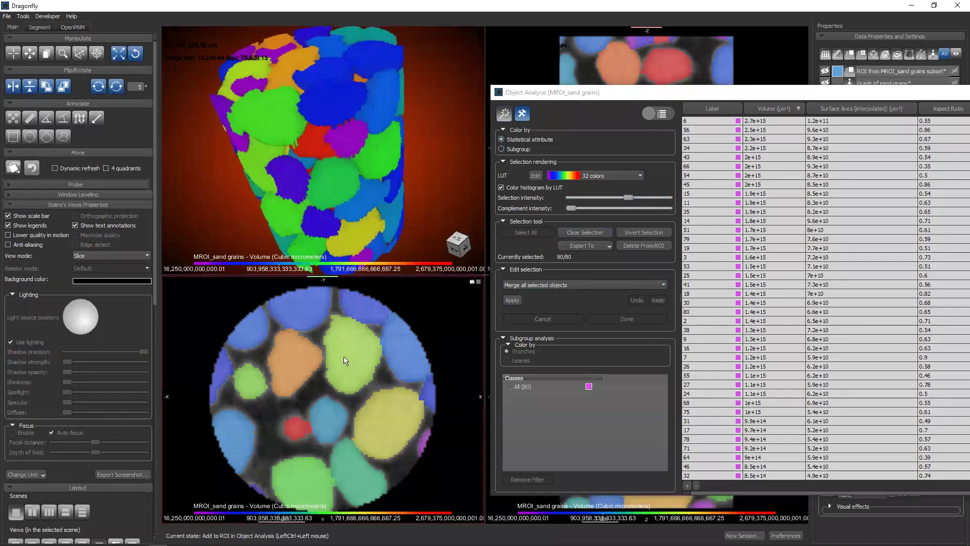
pyautogui.click(591, 232)
pyautogui.click(352, 351)
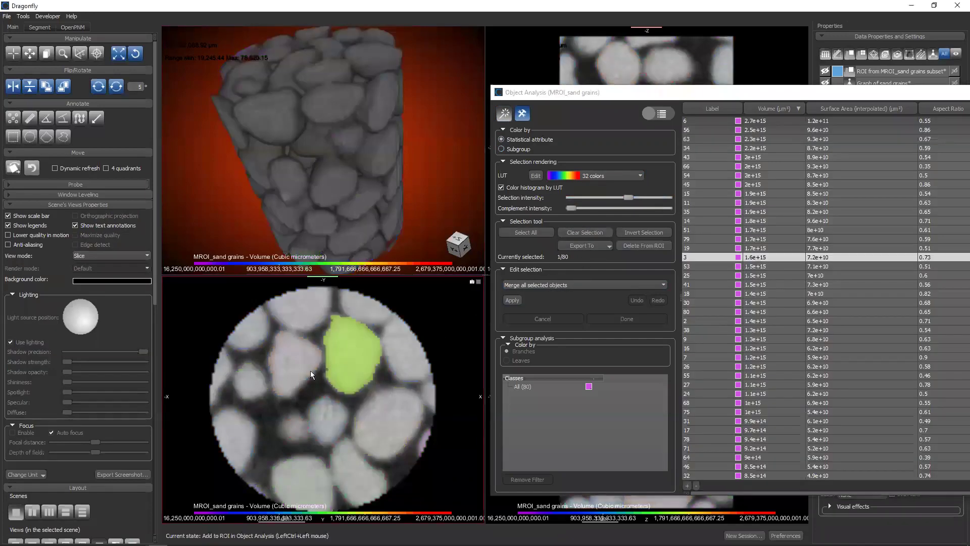
pyautogui.keyDown('ctrl'); pyautogui.click(294, 359); pyautogui.keyUp('ctrl')
pyautogui.keyDown('ctrl'); pyautogui.click(243, 435); pyautogui.keyUp('ctrl')
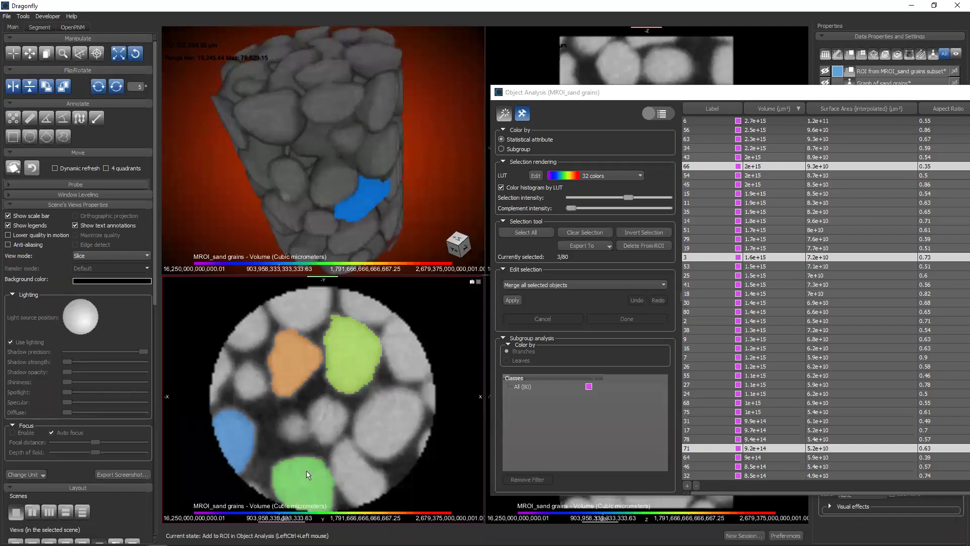
pyautogui.keyDown('ctrl'); pyautogui.click(300, 480); pyautogui.keyUp('ctrl')
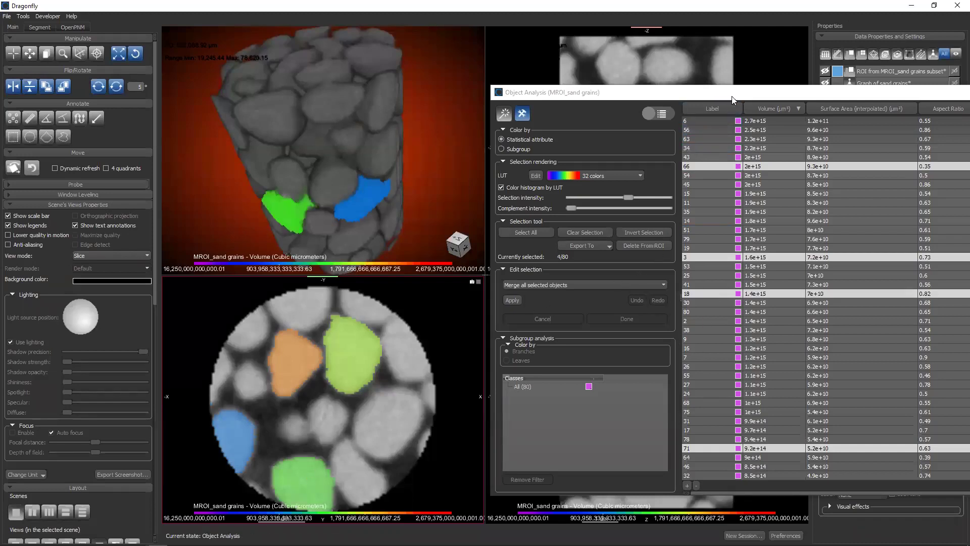
# Clear the current grain selection and select grain 54 in the table to centre the synchronized views on it.
pyautogui.moveTo(728, 95); pyautogui.dragTo(584, 69)
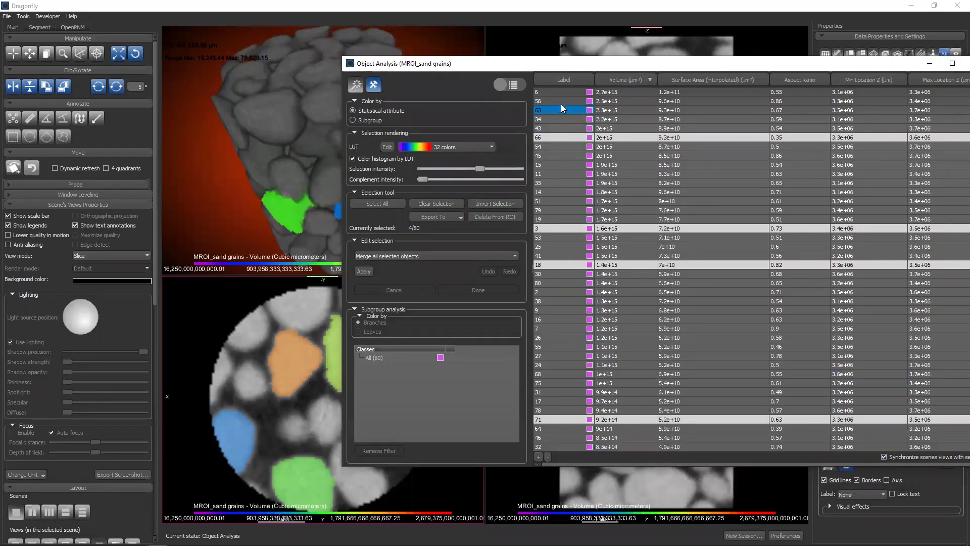
pyautogui.click(417, 202)
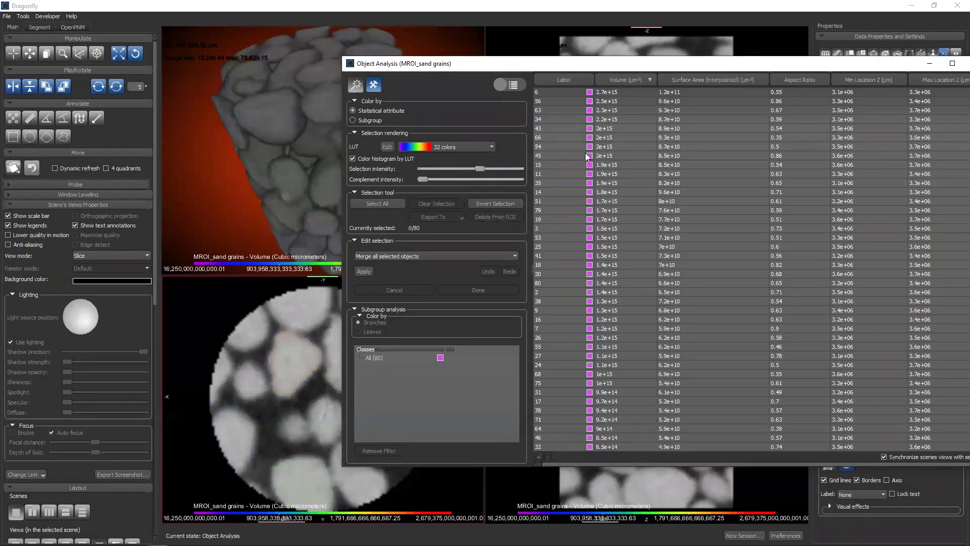
pyautogui.click(566, 146)
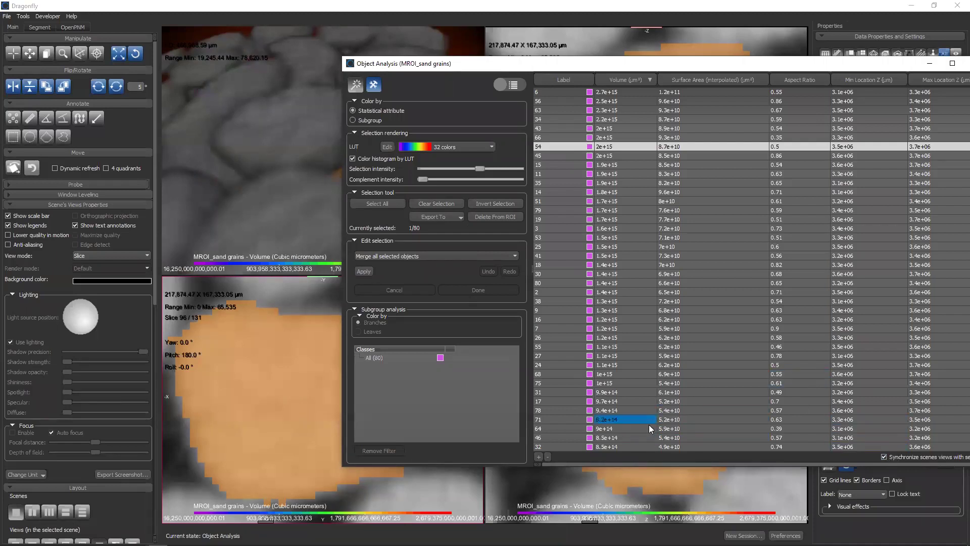
# Turn off synchronizing the views with the selection and add grains 63, 43 and 25 in the circular slice view.
pyautogui.click(884, 457)
pyautogui.moveTo(292, 357); pyautogui.dragTo(245, 146, button='right')
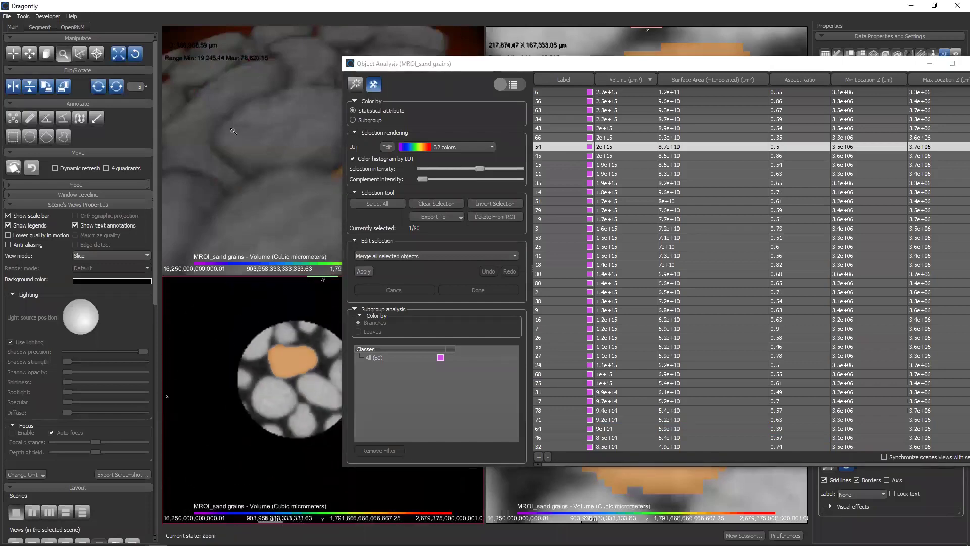
pyautogui.keyDown('ctrl'); pyautogui.click(273, 397); pyautogui.keyUp('ctrl')
pyautogui.keyDown('ctrl'); pyautogui.click(318, 390); pyautogui.keyUp('ctrl')
pyautogui.keyDown('ctrl'); pyautogui.click(307, 406); pyautogui.keyUp('ctrl')
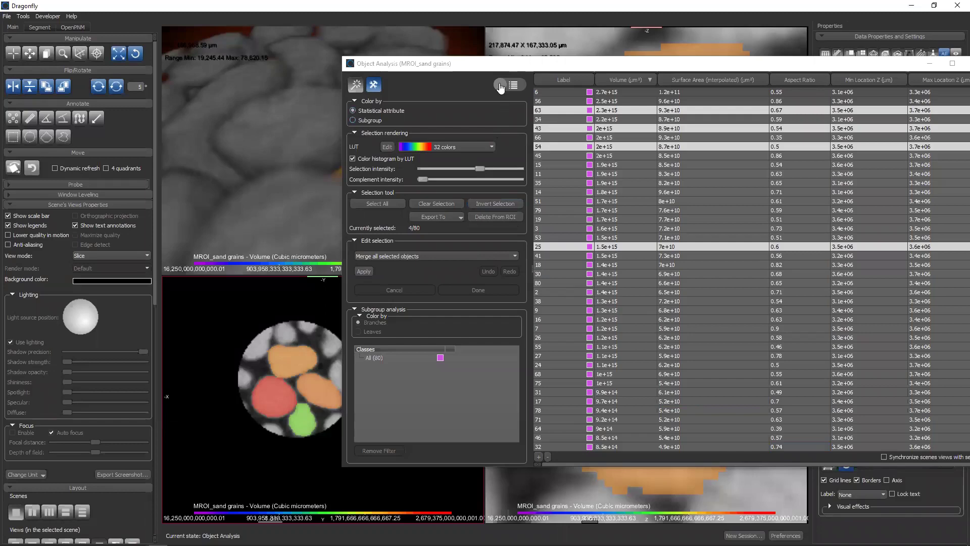
# Move the Object Analysis window clear of the object properties and close it.
pyautogui.moveTo(495, 65); pyautogui.dragTo(341, 68)
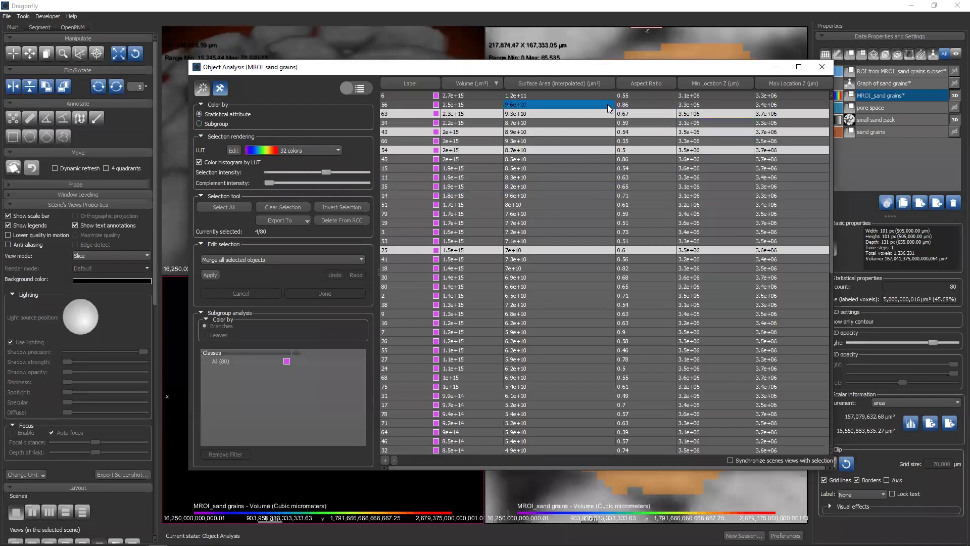
pyautogui.click(820, 68)
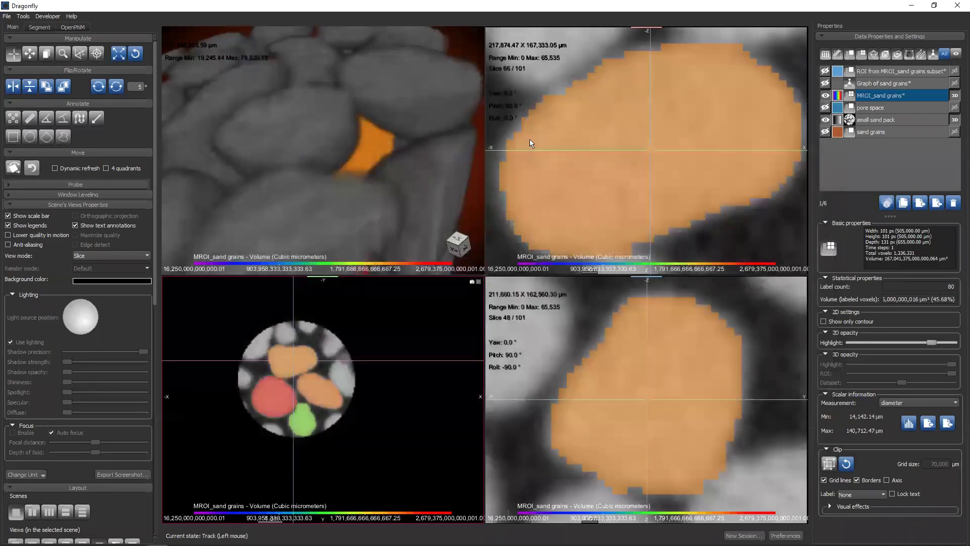
# Enlarge the 3D view to show the whole sand pack, hide MROI_sand grains and show the ROI from MROI_sand grains subset.
pyautogui.doubleClick(363, 185)
pyautogui.moveTo(363, 186); pyautogui.dragTo(467, 56, button='right')
pyautogui.moveTo(489, 245); pyautogui.dragTo(501, 136, button='middle')
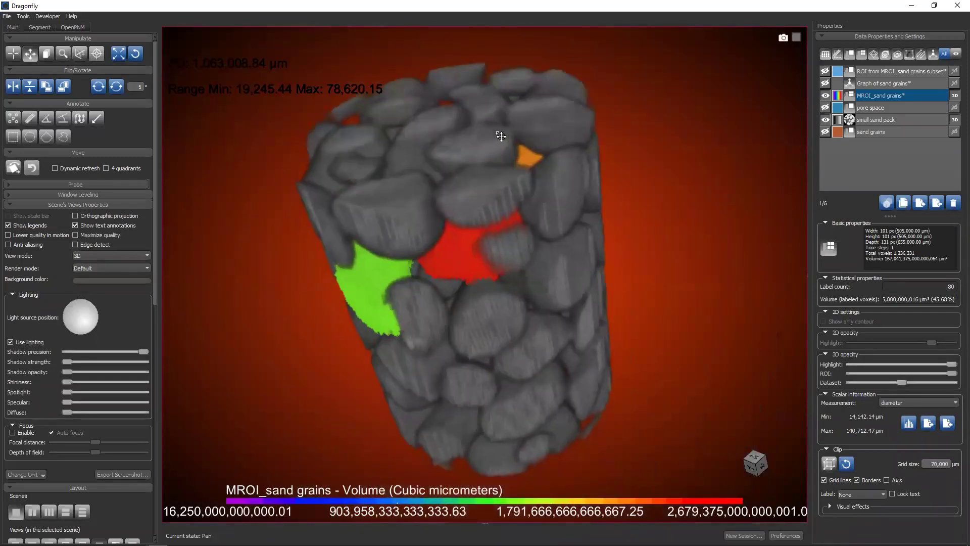
pyautogui.click(825, 96)
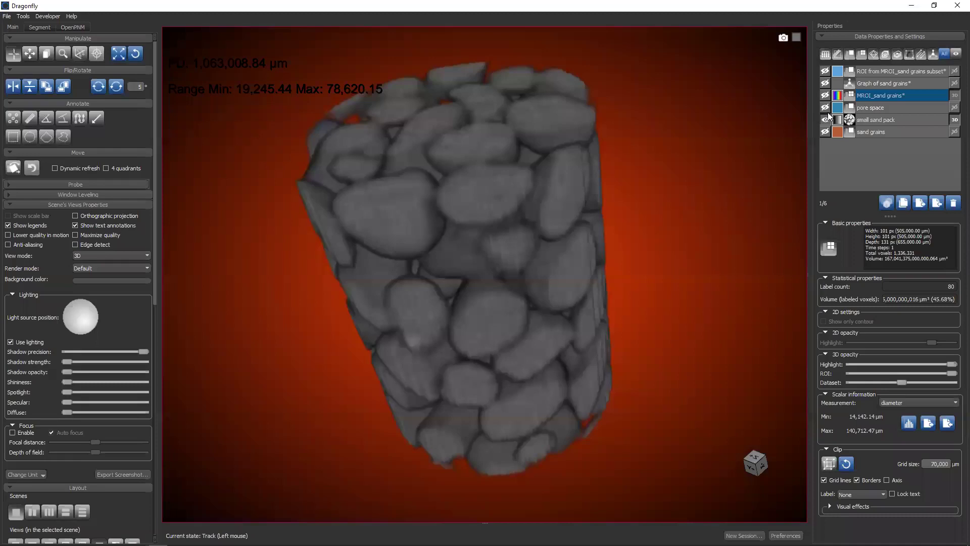
pyautogui.click(825, 72)
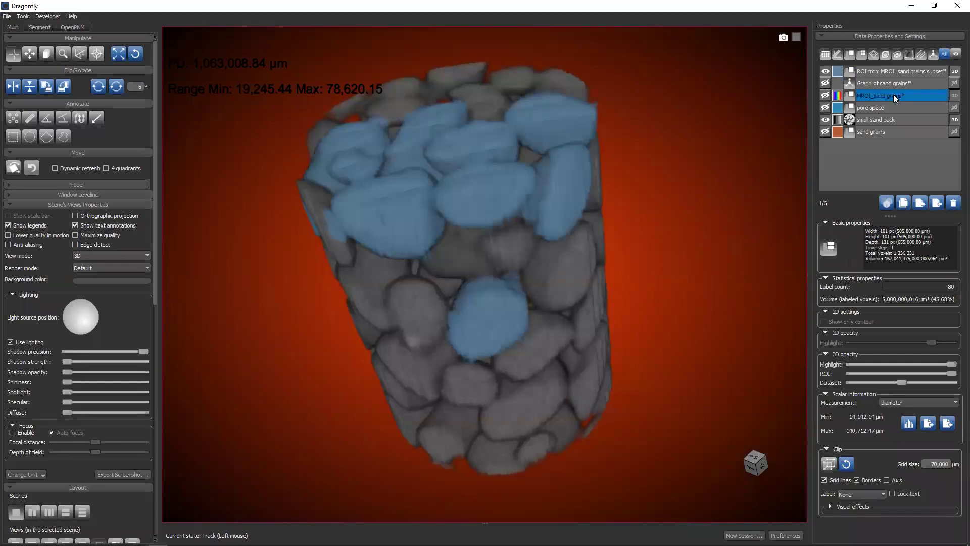
# Lower the 3D highlight opacity of the ROI from MROI_sand grains subset to zero after trying a middle setting.
pyautogui.click(874, 73)
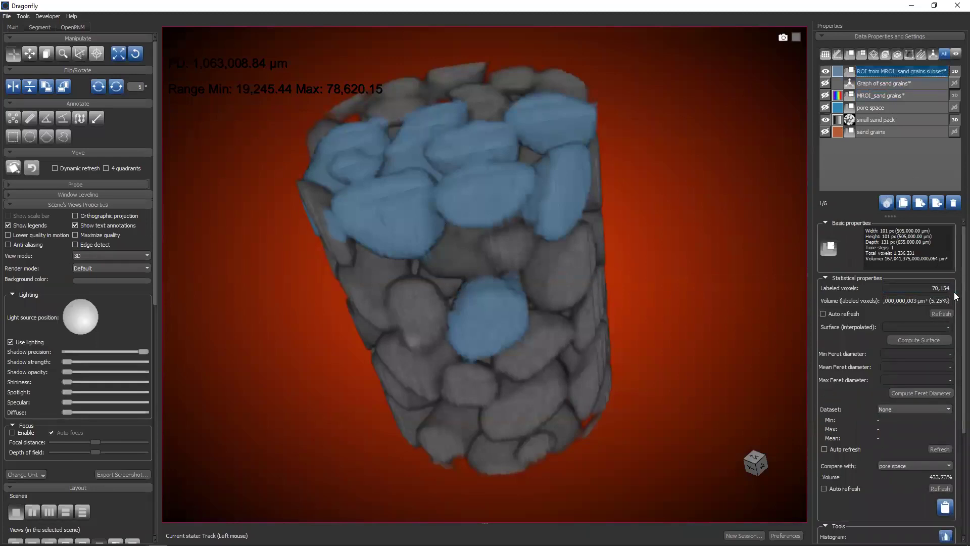
pyautogui.scroll(-3, 955, 297)
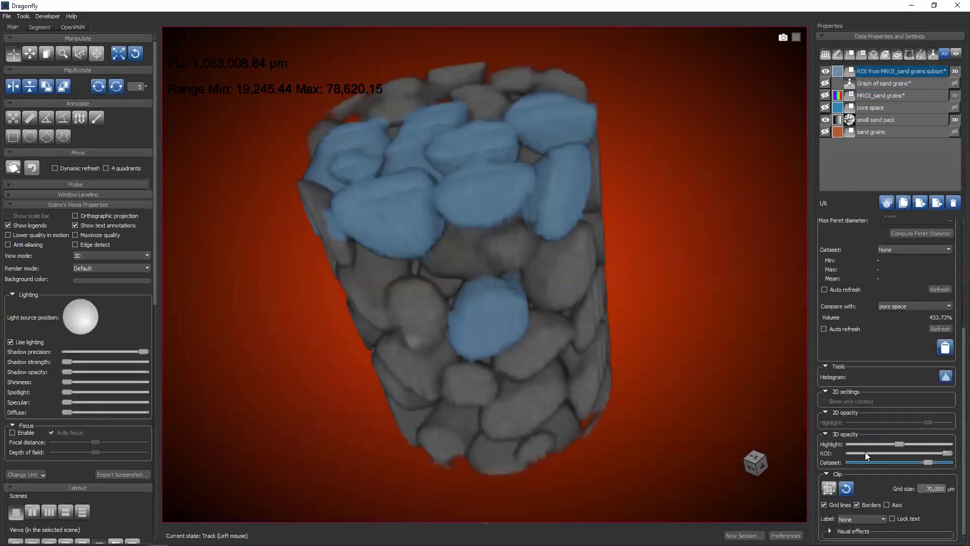
pyautogui.moveTo(901, 445); pyautogui.dragTo(831, 444)
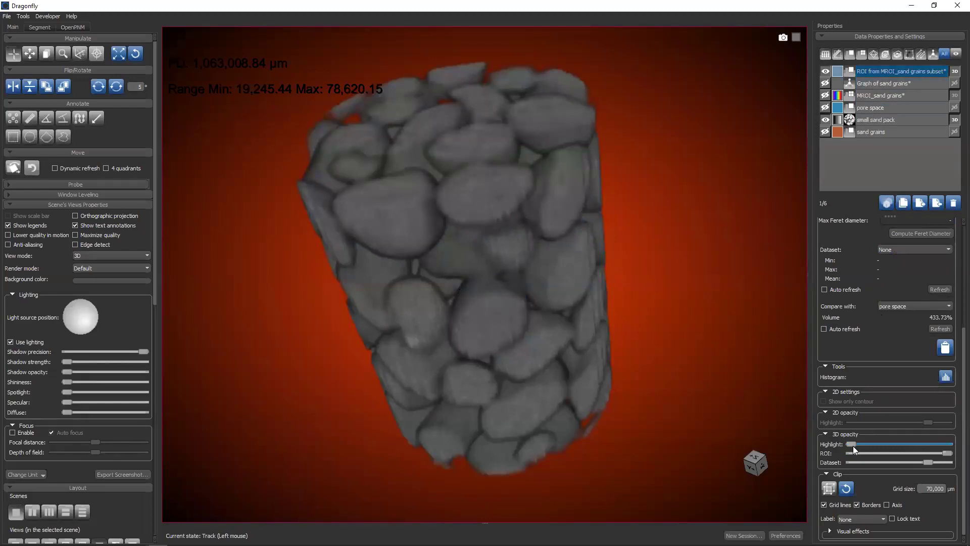
pyautogui.moveTo(852, 444); pyautogui.dragTo(892, 445)
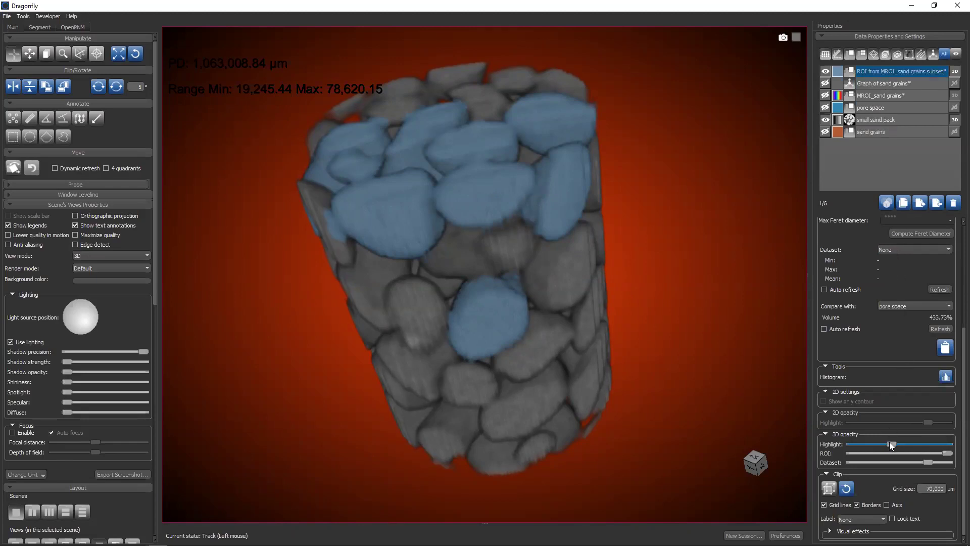
pyautogui.moveTo(889, 443); pyautogui.dragTo(843, 446)
# Try zero 3D ROI opacity on the subset ROI, restore it to full and lower the Dataset opacity to zero.
pyautogui.moveTo(943, 454); pyautogui.dragTo(813, 454)
pyautogui.moveTo(369, 254); pyautogui.dragTo(465, 239)
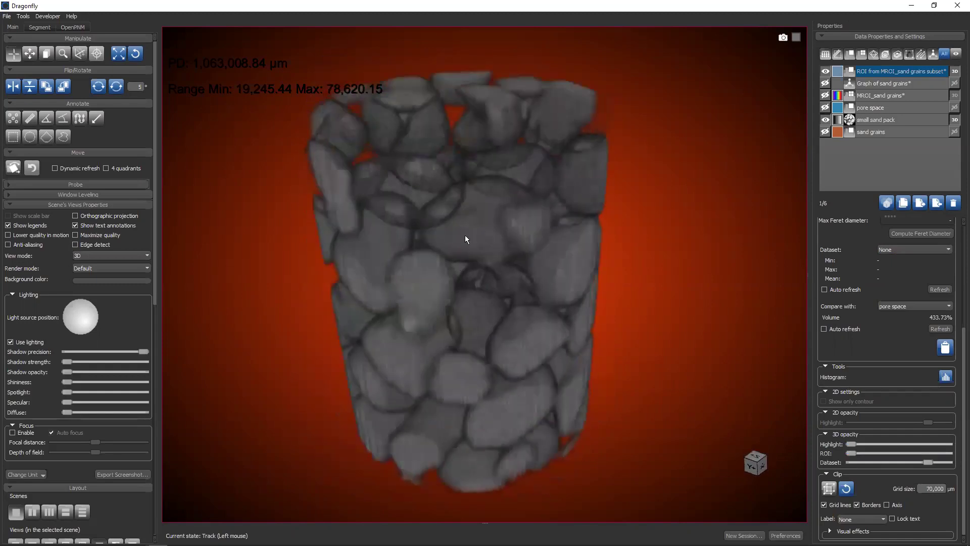
pyautogui.moveTo(854, 453); pyautogui.dragTo(810, 466)
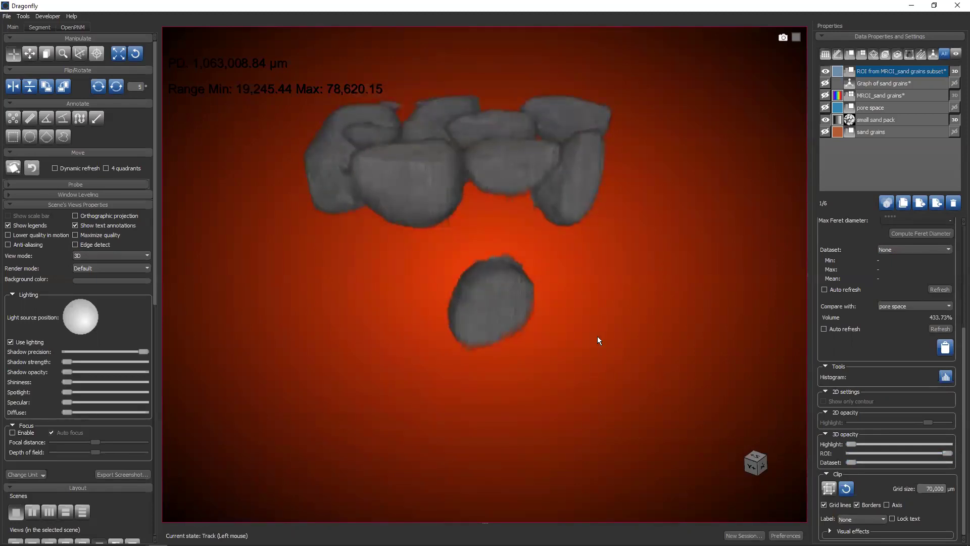
pyautogui.hotkey('alt', 'Tab')
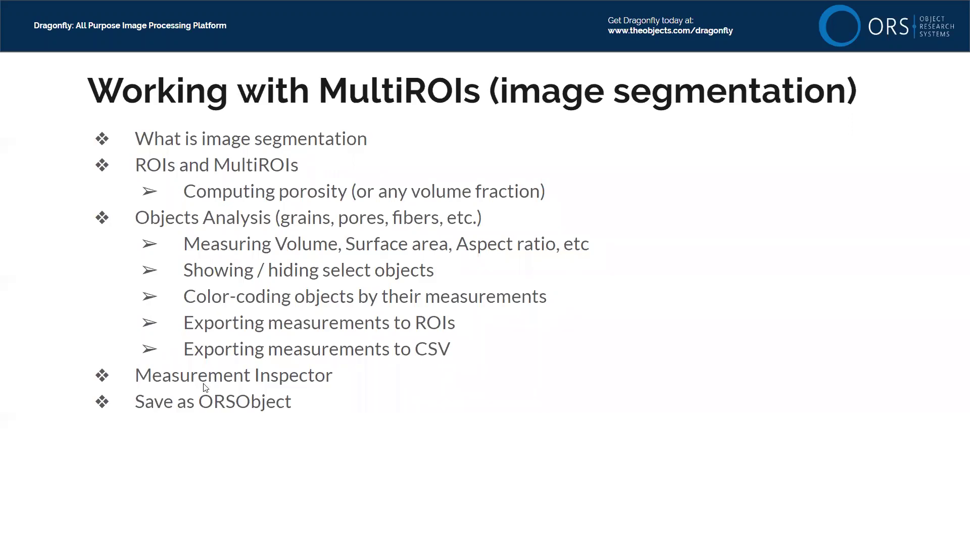
pyautogui.hotkey('alt', 'Tab')
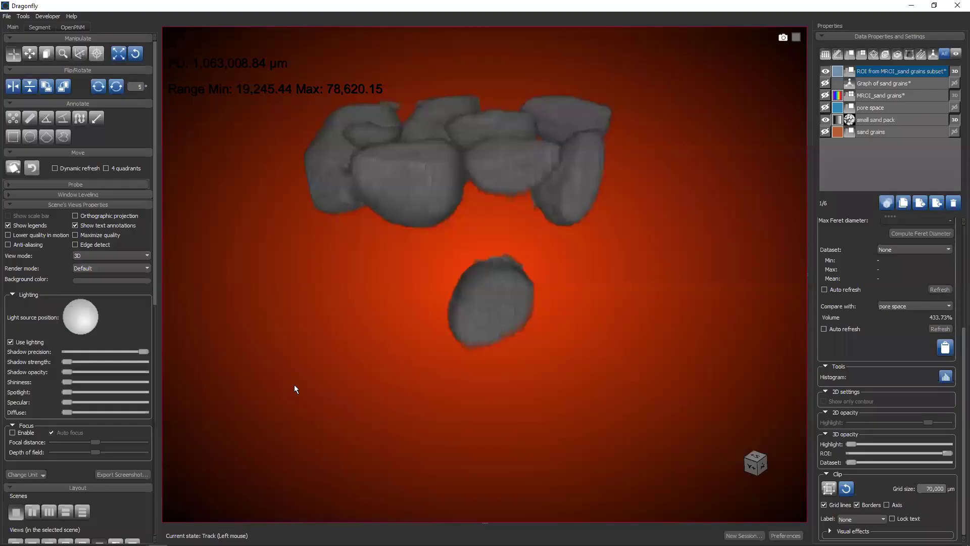
# Hide the subset ROI, and show and select MROI_sand grains in the 3D view.
pyautogui.click(825, 71)
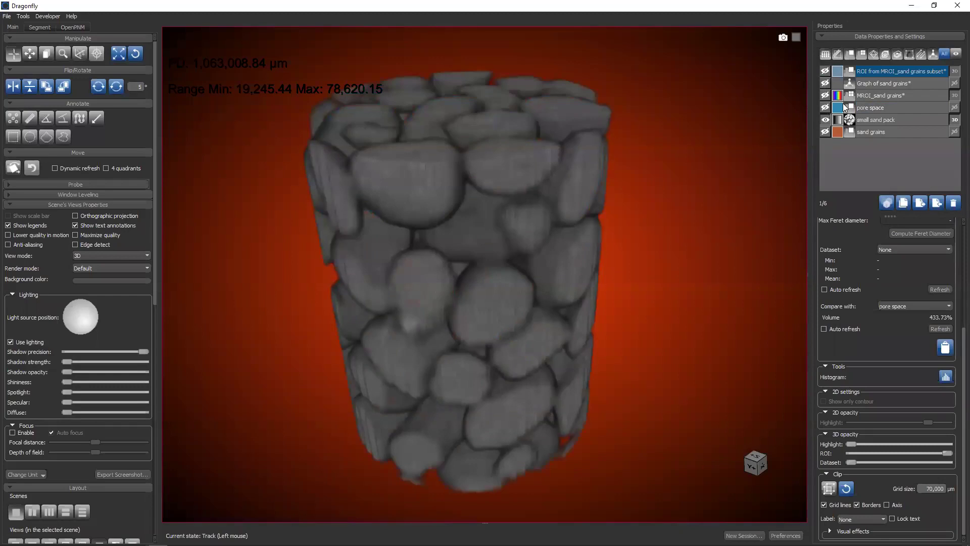
pyautogui.click(827, 96)
pyautogui.click(883, 96)
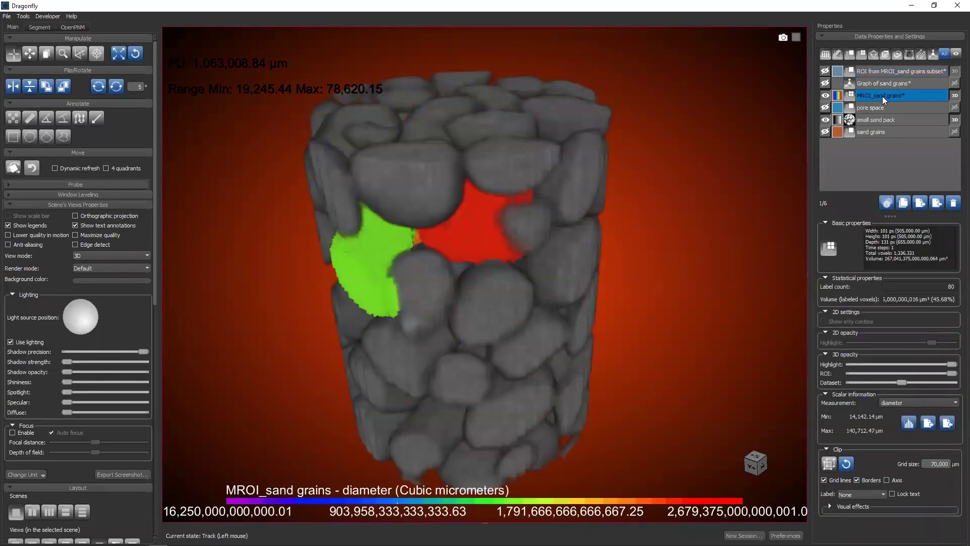
pyautogui.rightClick(882, 96)
pyautogui.moveTo(900, 154)
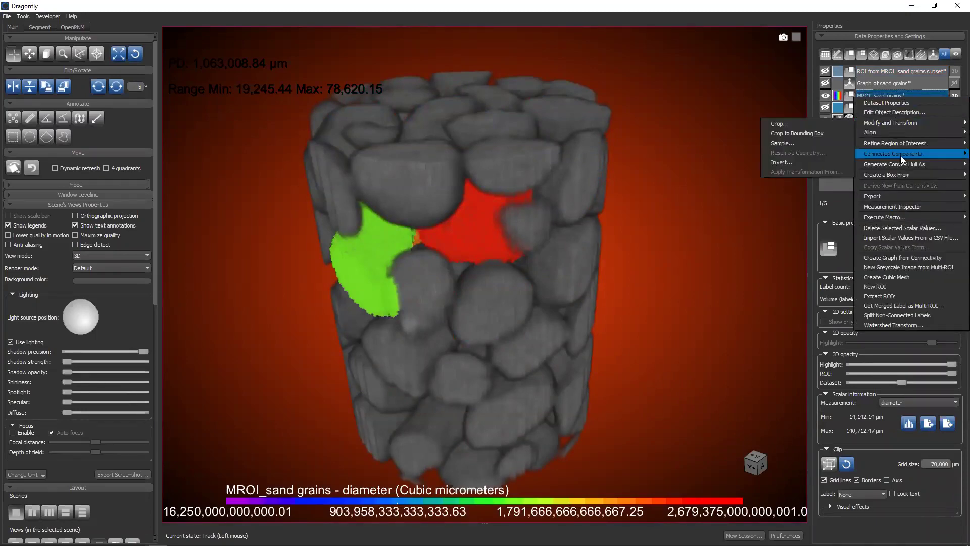
pyautogui.click(806, 171)
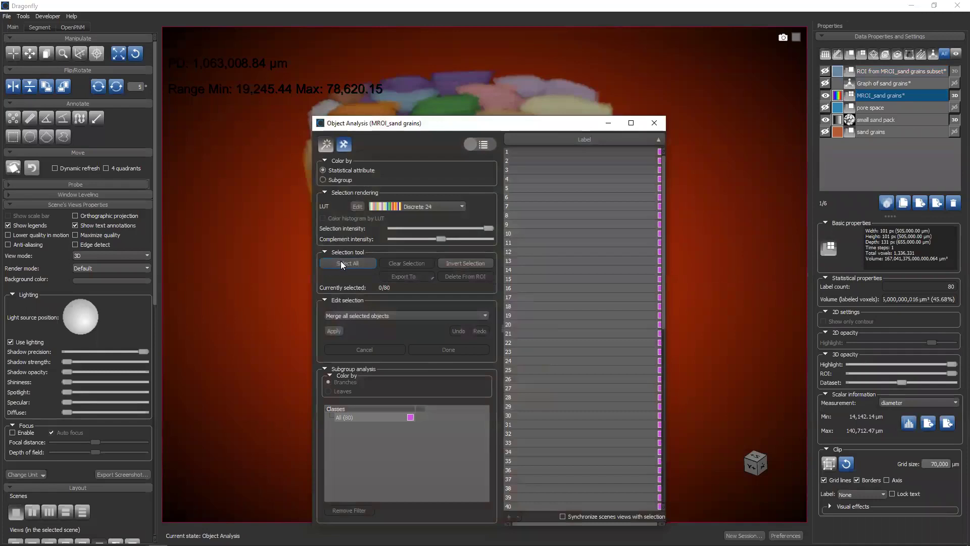
pyautogui.click(653, 123)
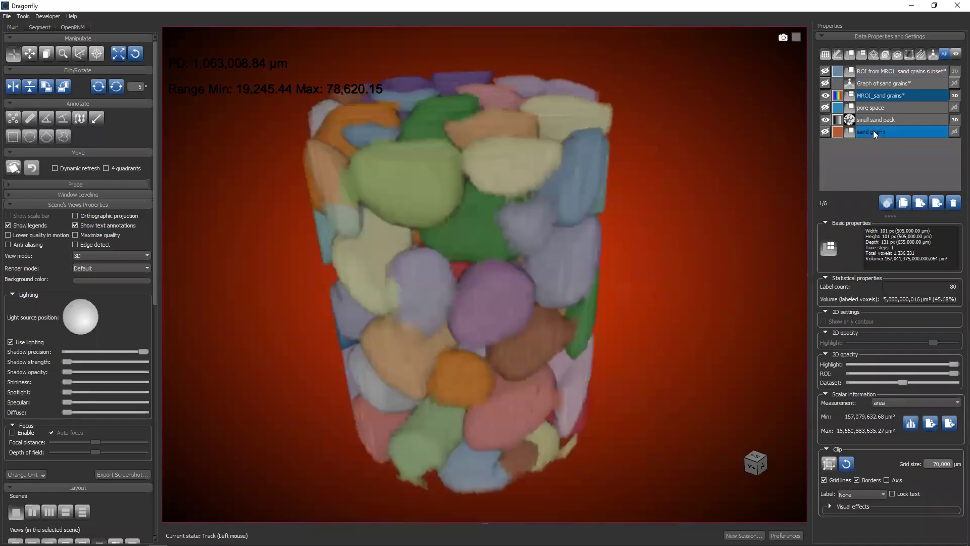
# Open the Measurement Inspector for MROI_sand grains.
pyautogui.rightClick(873, 93)
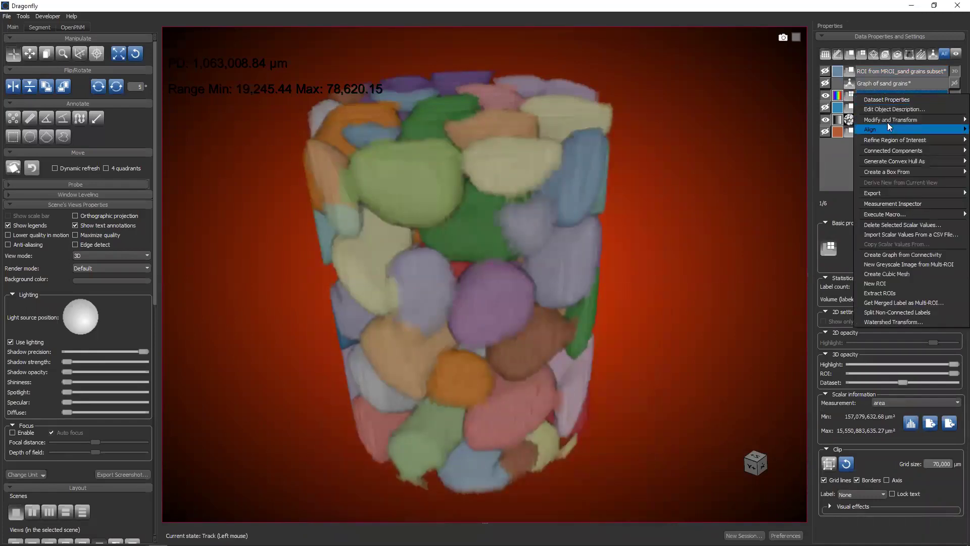
pyautogui.click(912, 202)
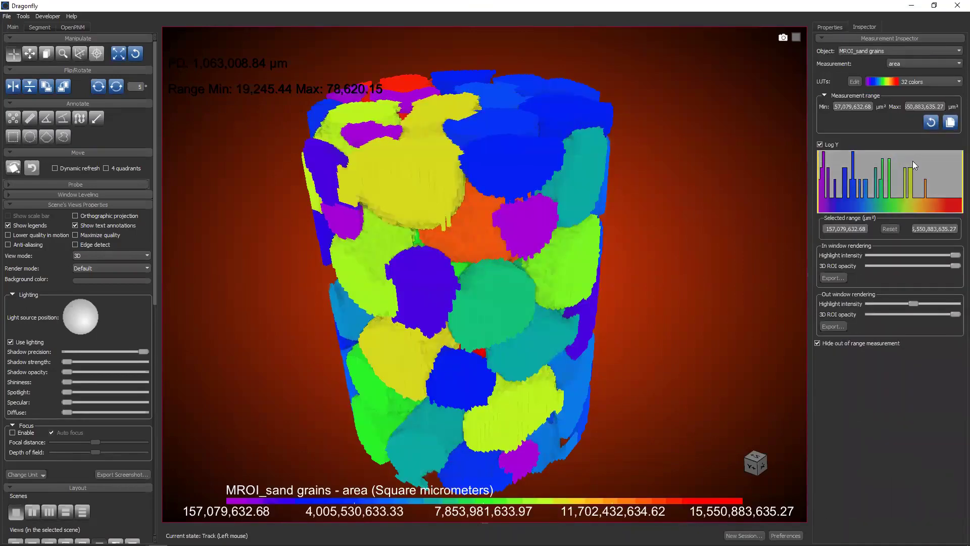
pyautogui.click(835, 28)
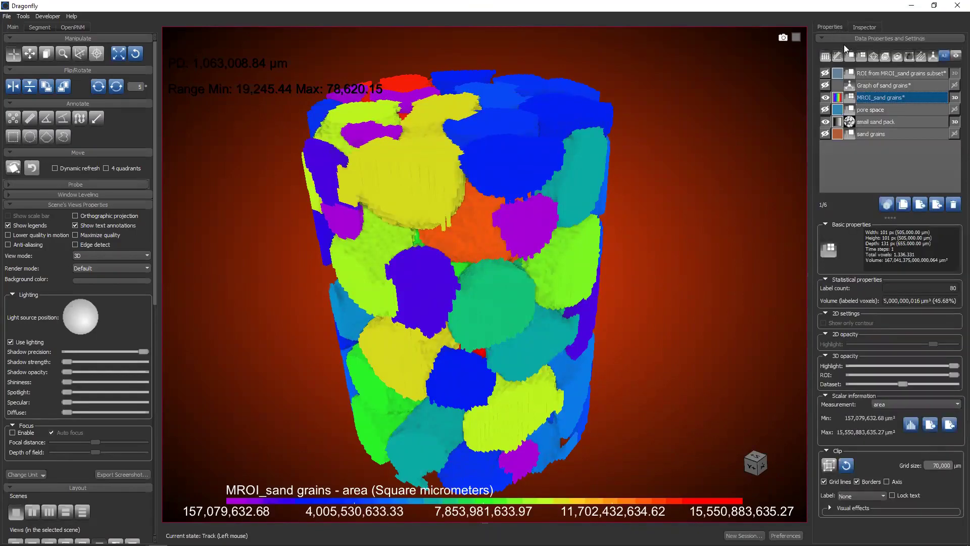
pyautogui.click(861, 29)
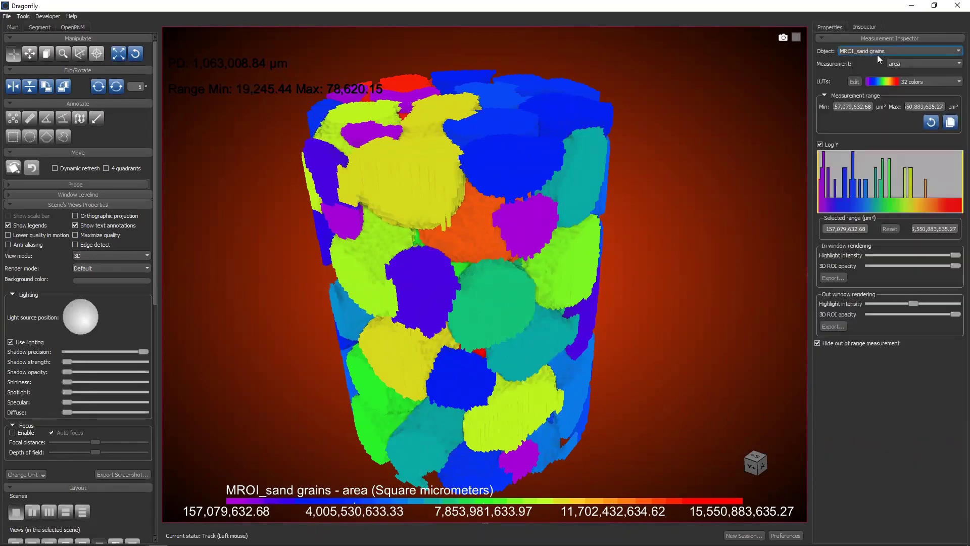
# Detach the Measurement Inspector into a floating window and widen it.
pyautogui.click(886, 38)
pyautogui.click(886, 39)
pyautogui.moveTo(886, 40); pyautogui.dragTo(767, 67)
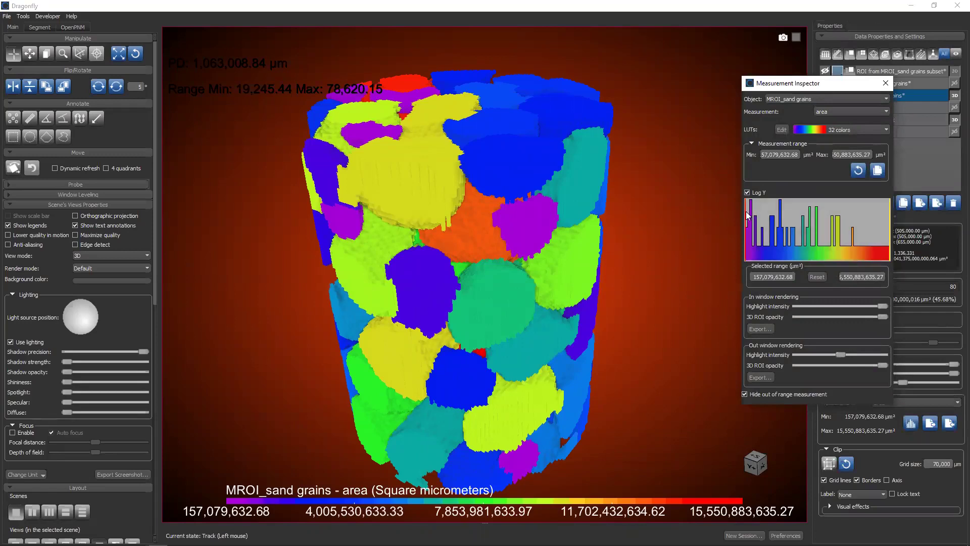
pyautogui.moveTo(739, 214); pyautogui.dragTo(653, 214)
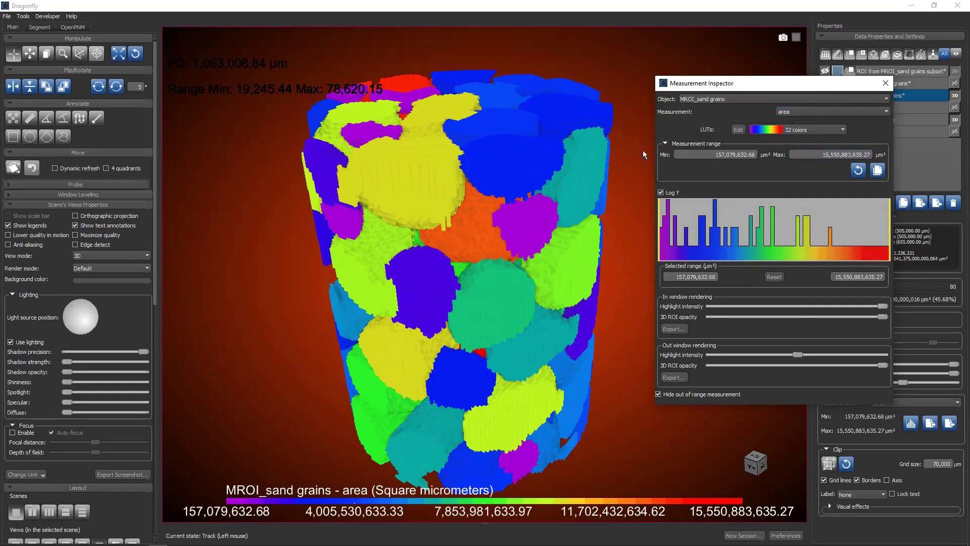
# Set the inspected measurement of MROI_sand grains to Aspect Ratio.
pyautogui.click(885, 112)
pyautogui.click(885, 114)
pyautogui.click(885, 113)
pyautogui.scroll(-2, 841, 152)
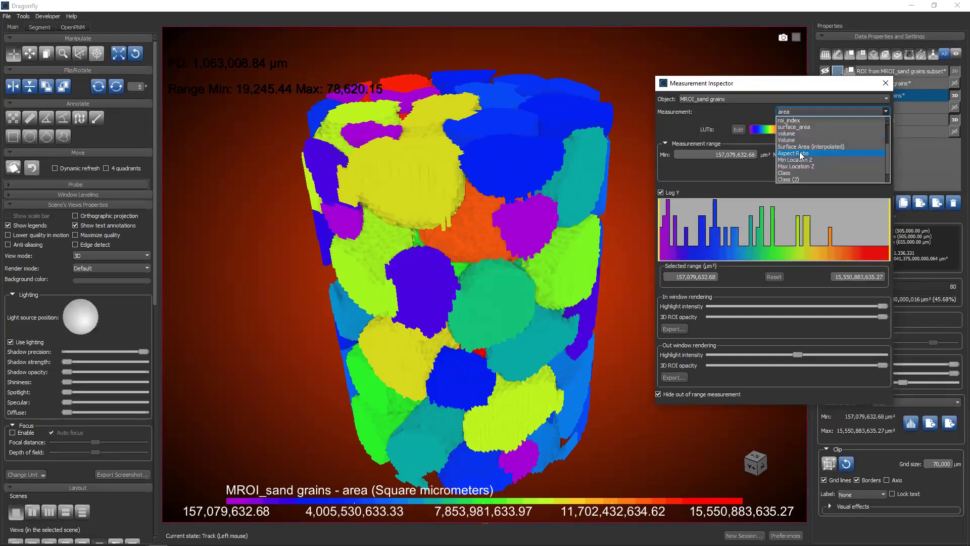
pyautogui.click(801, 154)
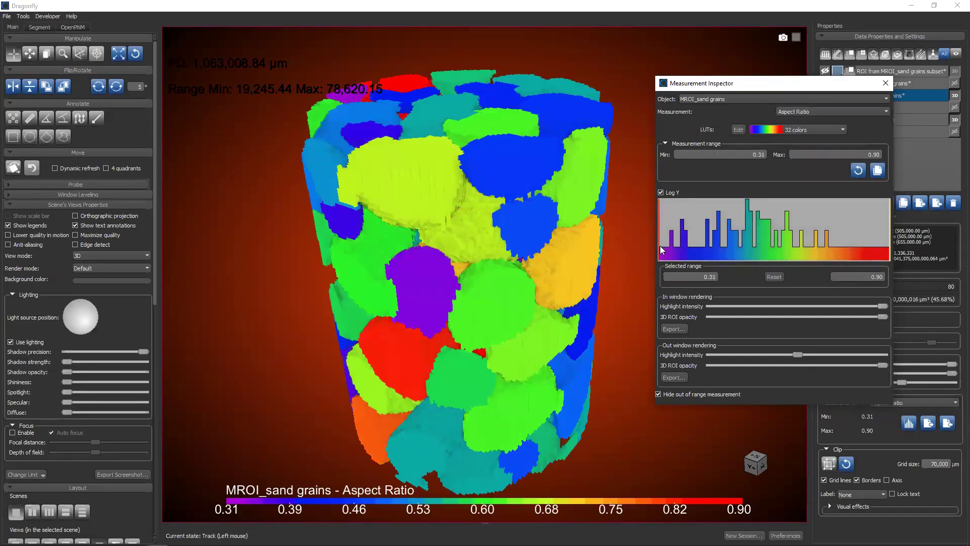
# Narrow the selected aspect ratio range on the histogram to 0.74–0.90.
pyautogui.click(823, 240)
pyautogui.click(853, 238)
pyautogui.click(830, 238)
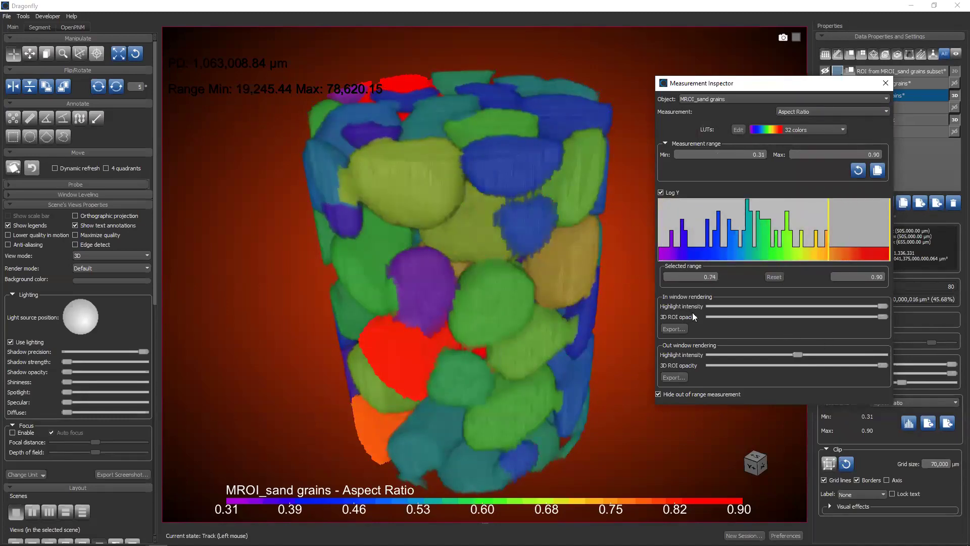
# Set the in-window 3D ROI opacity to about half and the out-of-window highlight intensity to zero.
pyautogui.moveTo(883, 317); pyautogui.dragTo(692, 317)
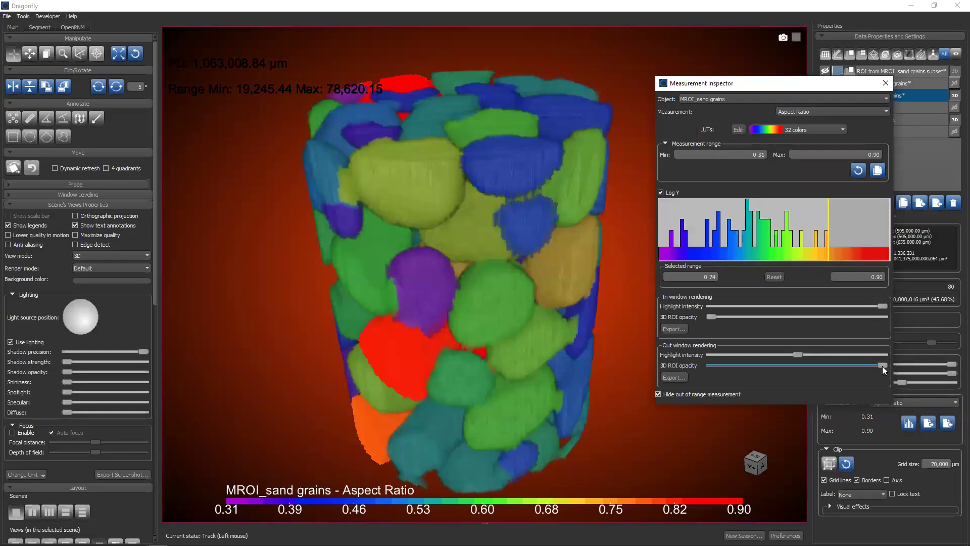
pyautogui.moveTo(713, 316); pyautogui.dragTo(799, 317)
pyautogui.moveTo(797, 354); pyautogui.dragTo(667, 352)
# Shift the selected aspect ratio range to 0.70–0.85 and lower the out-of-window 3D ROI opacity to zero.
pyautogui.moveTo(813, 235); pyautogui.dragTo(835, 245)
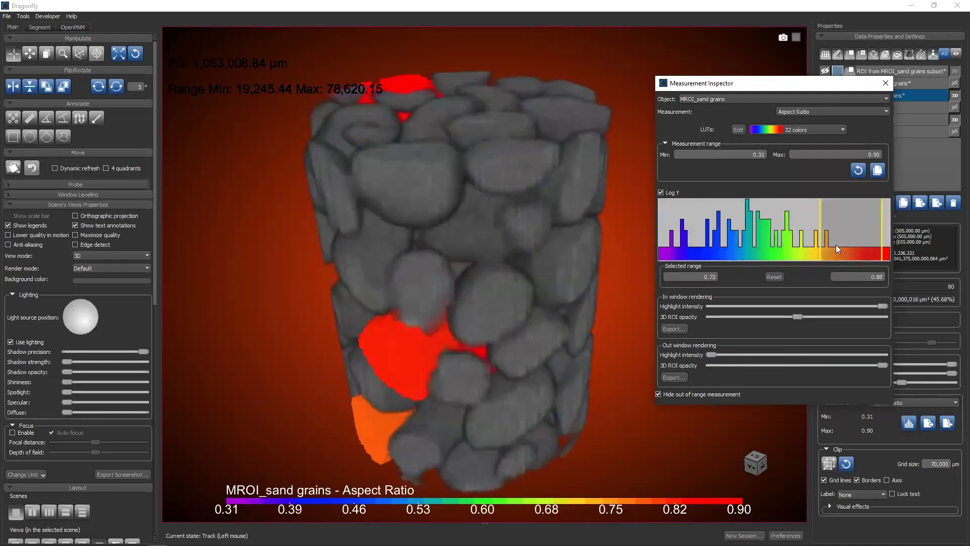
pyautogui.moveTo(883, 365); pyautogui.dragTo(709, 365)
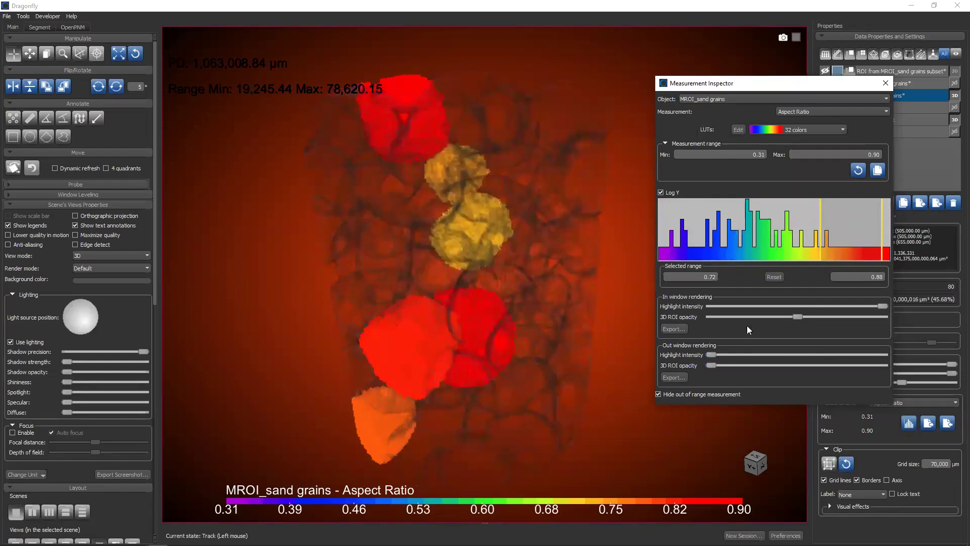
pyautogui.moveTo(833, 234)
pyautogui.mouseDown()
pyautogui.moveTo(733, 236)
pyautogui.moveTo(824, 234)
pyautogui.mouseUp()
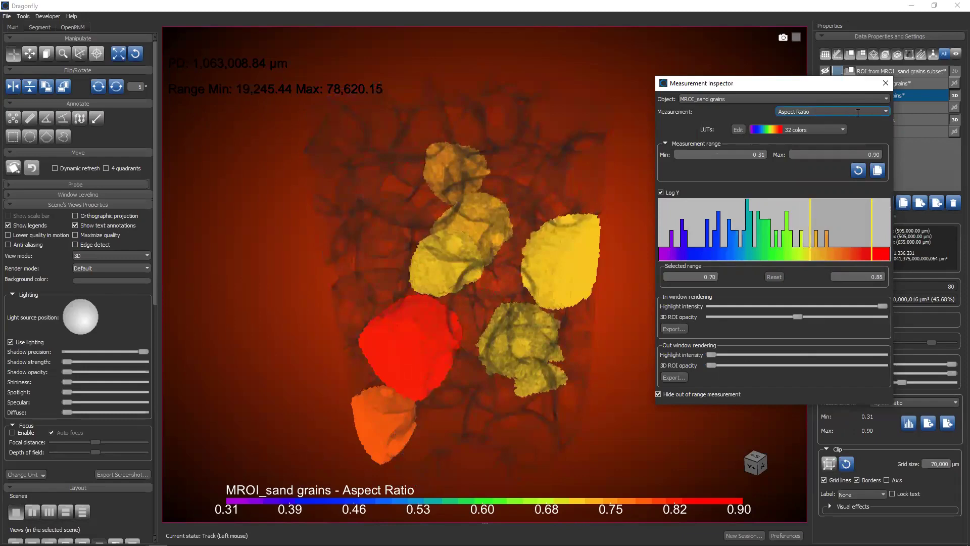
# Set the inspected measurement to Volume and restrict the selected range to the larger grains, shifting it slightly toward smaller volumes.
pyautogui.click(885, 111)
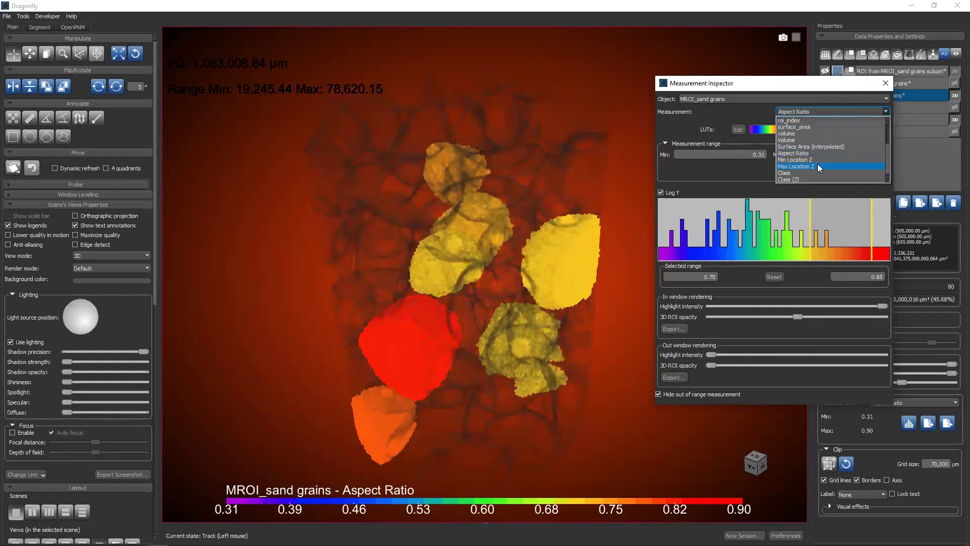
pyautogui.click(802, 140)
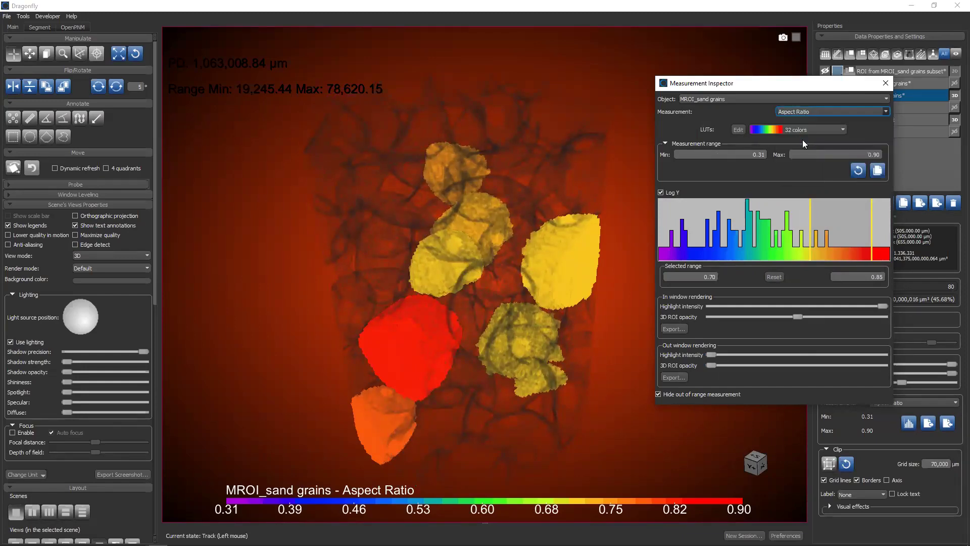
pyautogui.moveTo(660, 246); pyautogui.dragTo(802, 236)
pyautogui.click(848, 313)
pyautogui.moveTo(792, 315); pyautogui.dragTo(784, 316)
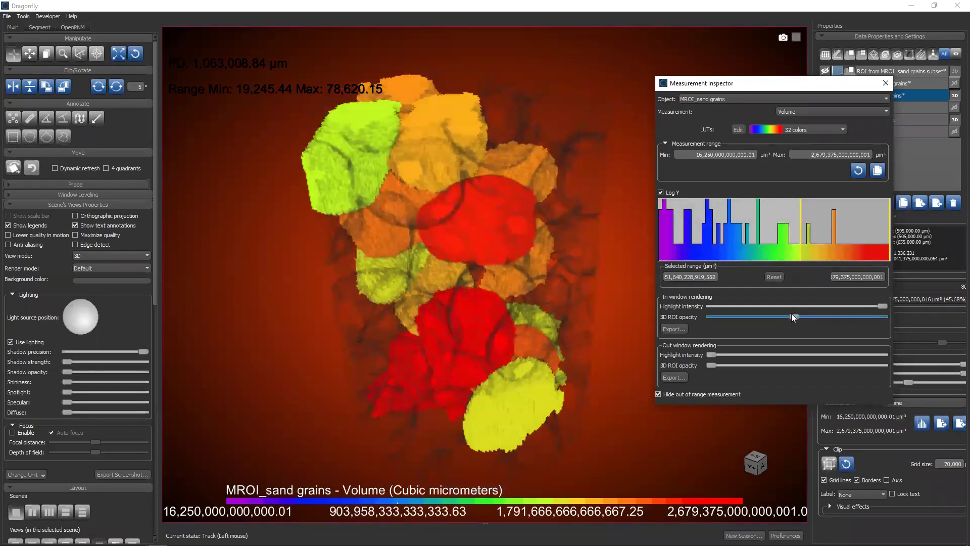
pyautogui.moveTo(832, 233); pyautogui.dragTo(786, 236)
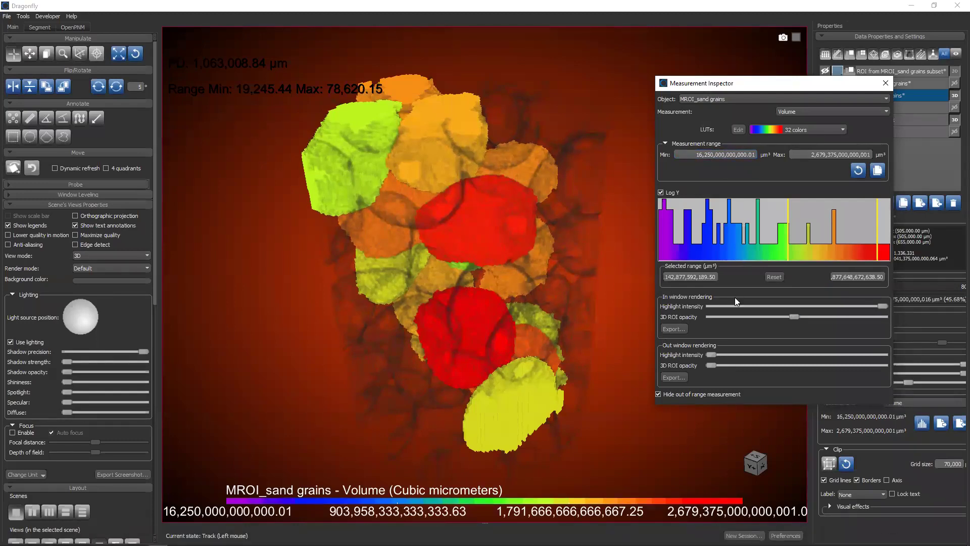
# Close the Measurement Inspector and review the export options of the sand grains subset ROI and the MROI_sand grains multi-ROI.
pyautogui.click(885, 83)
pyautogui.rightClick(884, 73)
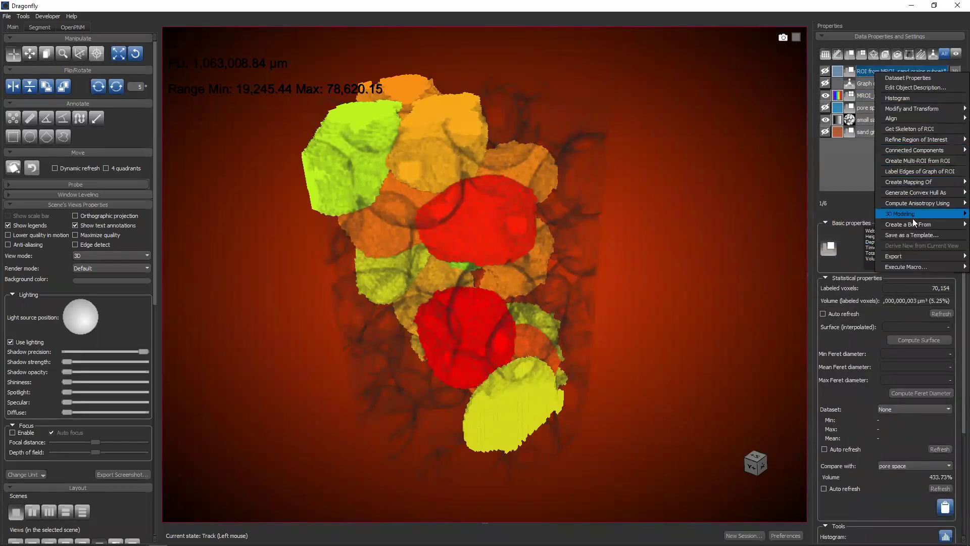
pyautogui.moveTo(903, 257)
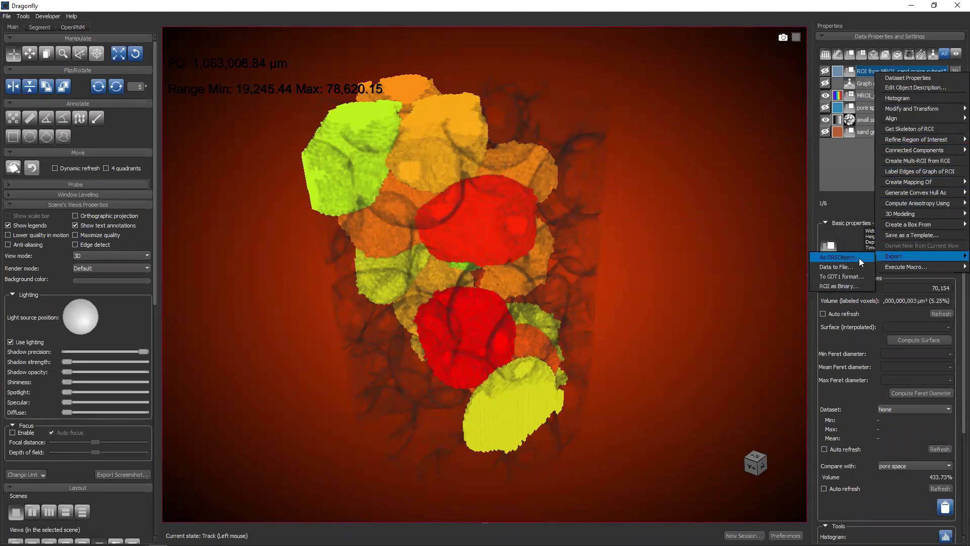
pyautogui.click(875, 120)
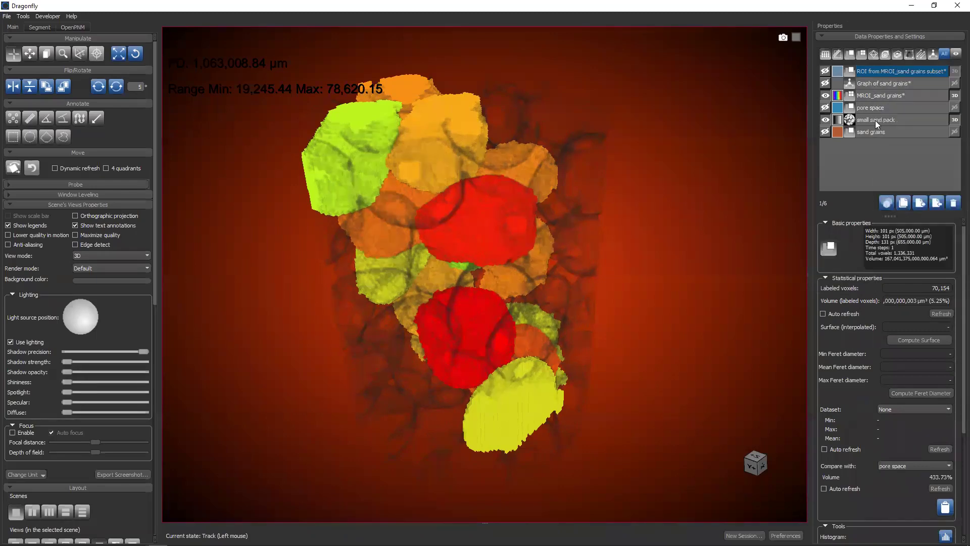
pyautogui.rightClick(875, 92)
pyautogui.moveTo(886, 191)
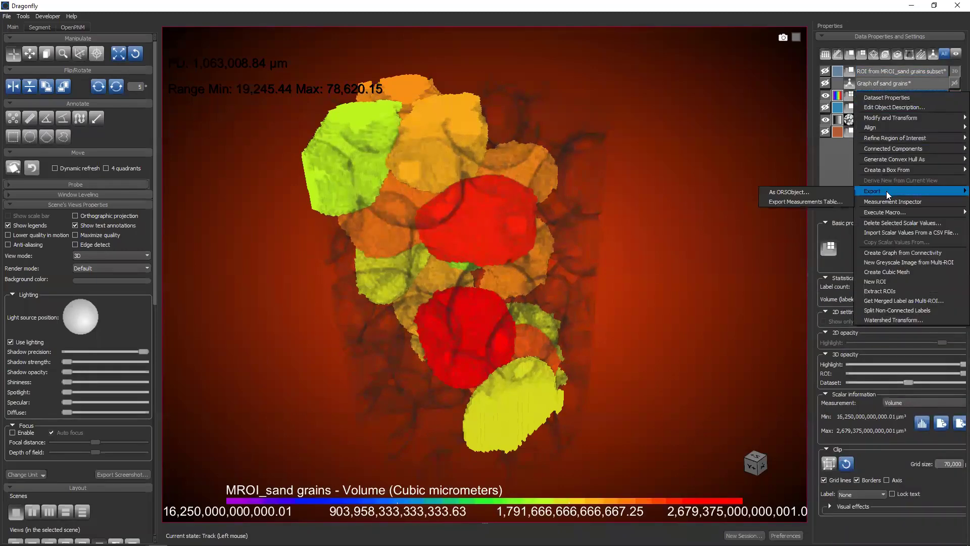
pyautogui.click(832, 163)
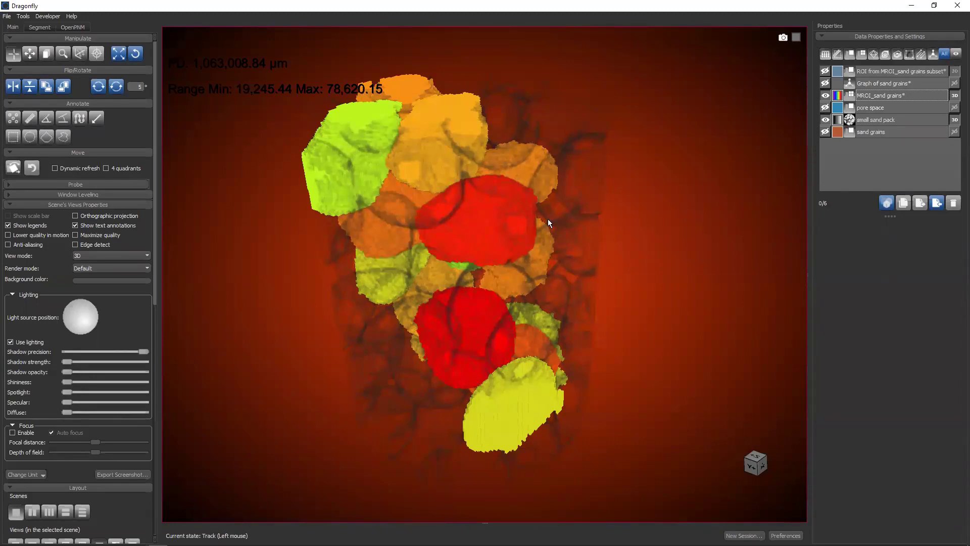
# Inspect the width and height settings for exporting a scene screenshot, then dismiss them without exporting.
pyautogui.hotkey('alt', 'Tab')
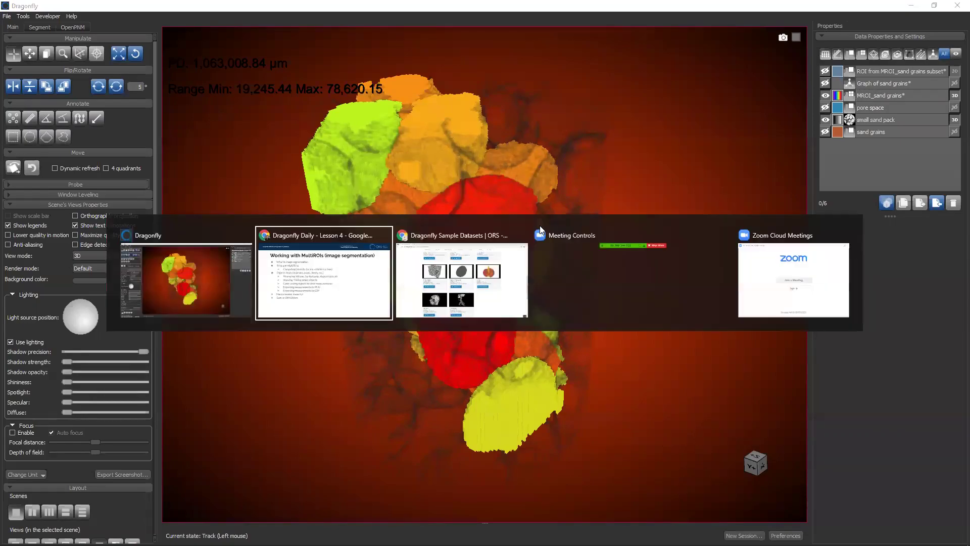
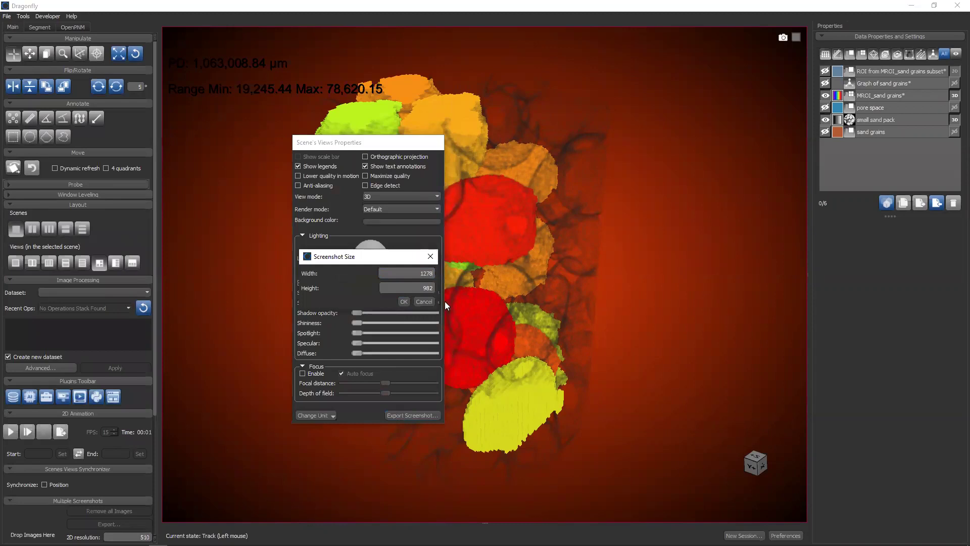
pyautogui.moveTo(418, 275); pyautogui.dragTo(438, 274)
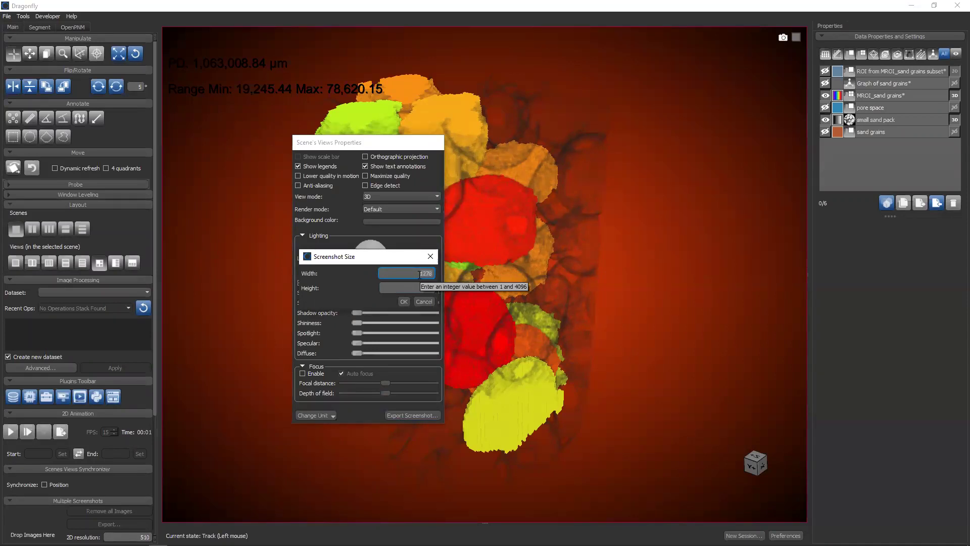
pyautogui.click(417, 287)
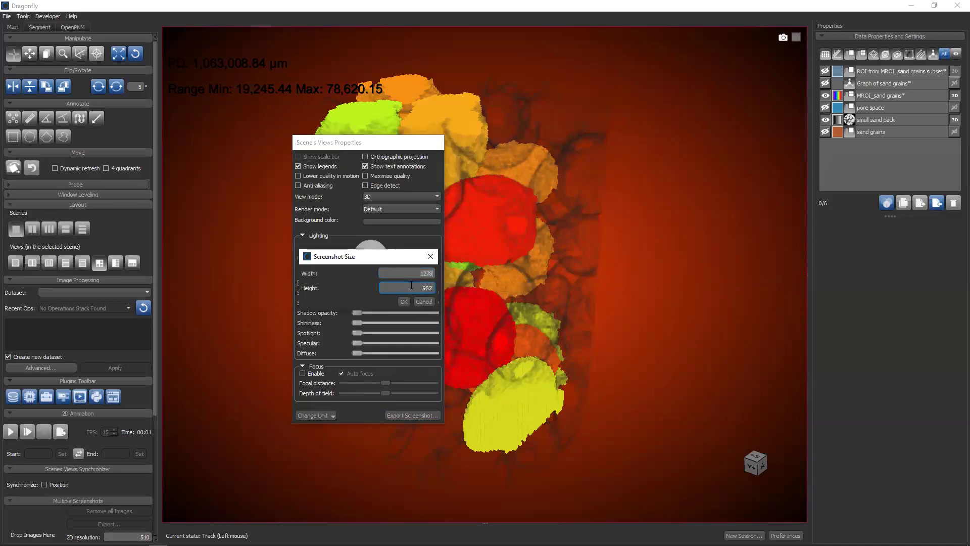
pyautogui.click(430, 256)
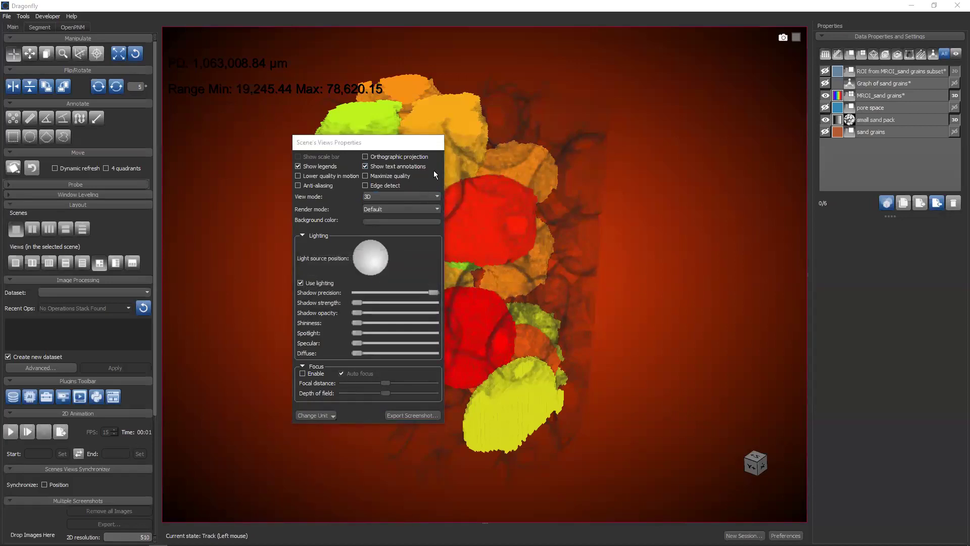
pyautogui.hotkey('alt', 'Tab')
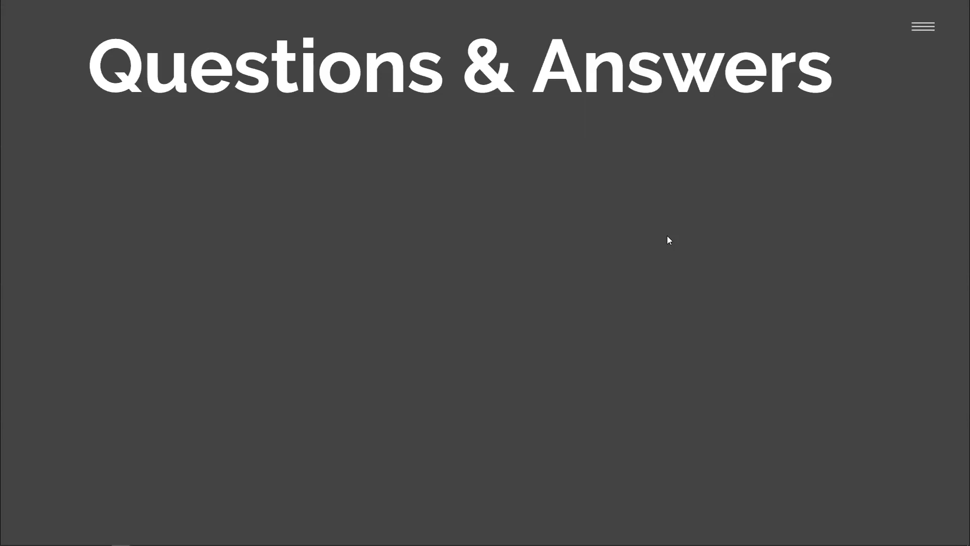
pyautogui.hotkey('alt', 'Tab')
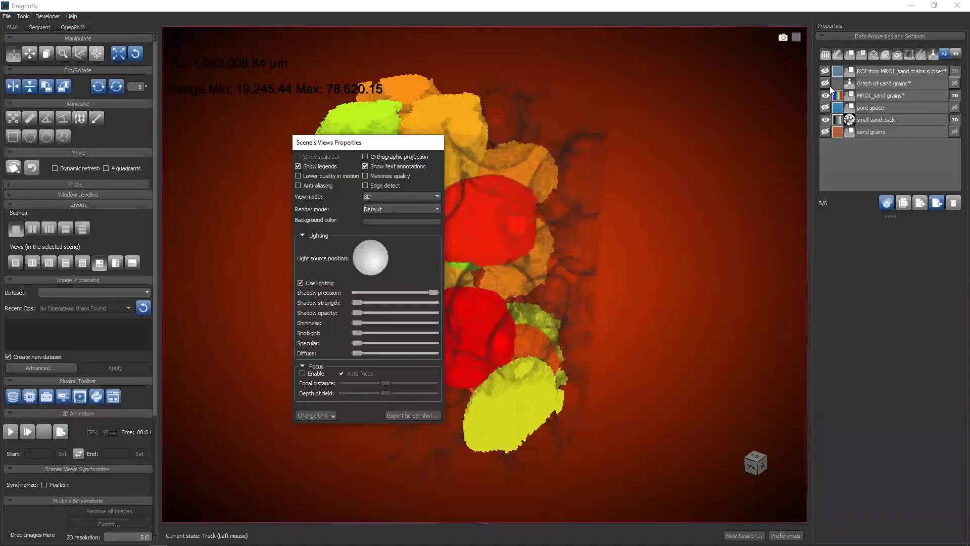
# Open the object analysis of MROI_sand grains and review its available statistical properties without computing any.
pyautogui.click(873, 96)
pyautogui.rightClick(873, 96)
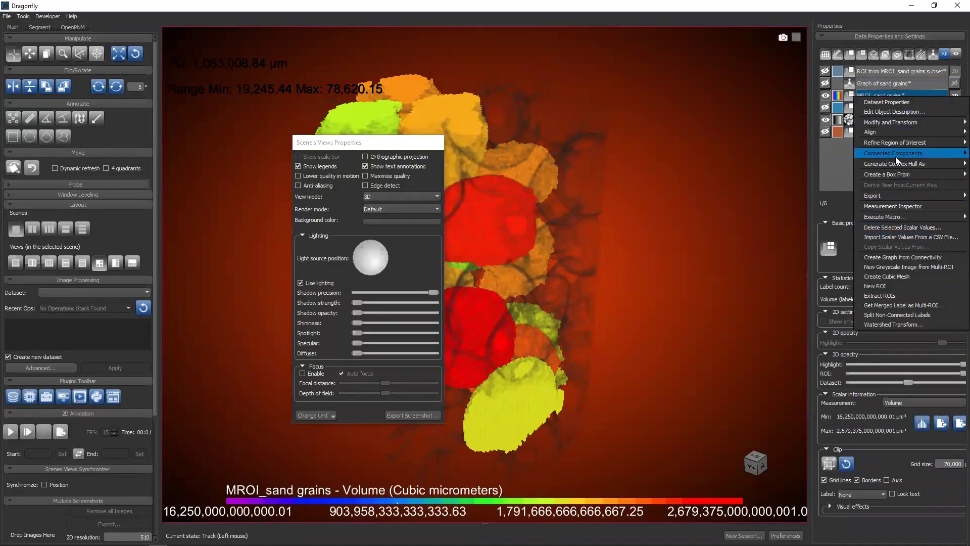
pyautogui.moveTo(892, 156)
pyautogui.click(824, 173)
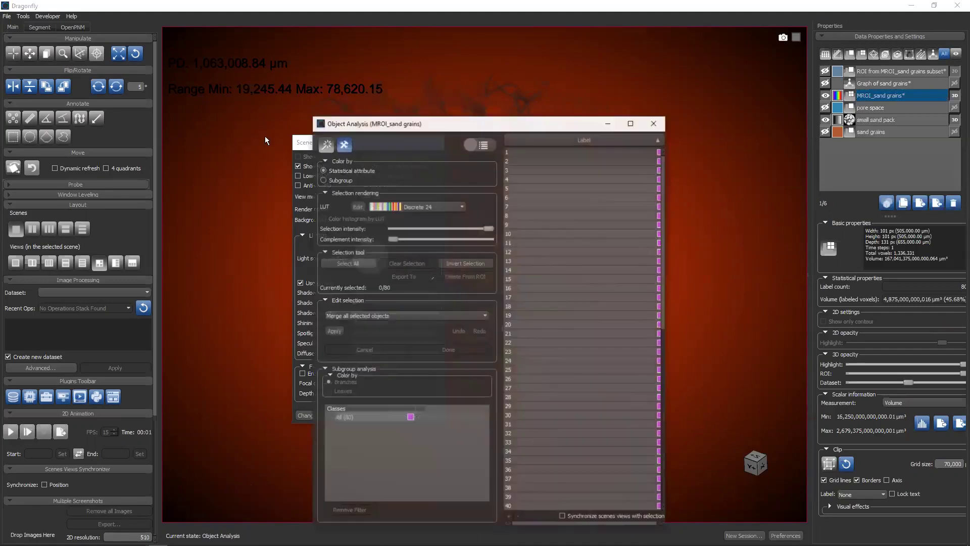
pyautogui.click(350, 150)
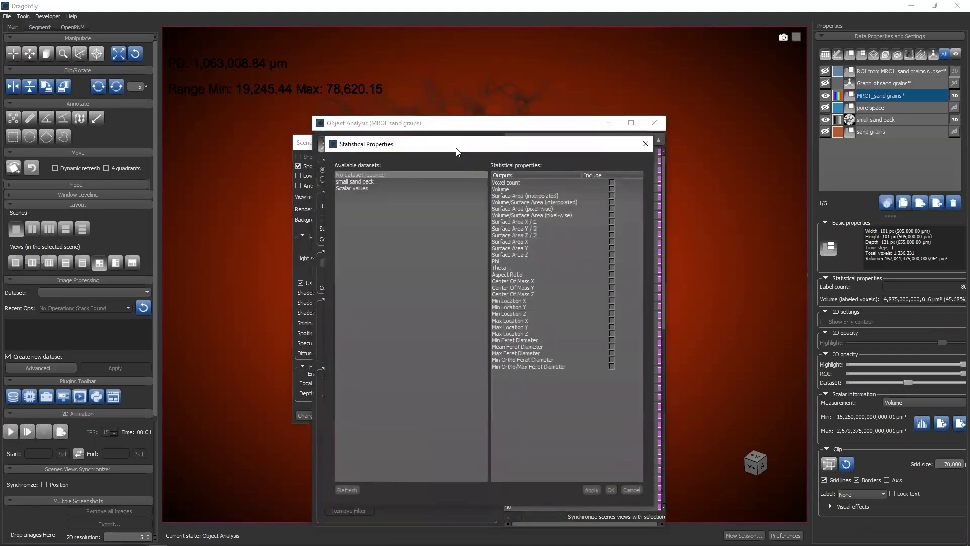
pyautogui.moveTo(457, 149); pyautogui.dragTo(281, 104)
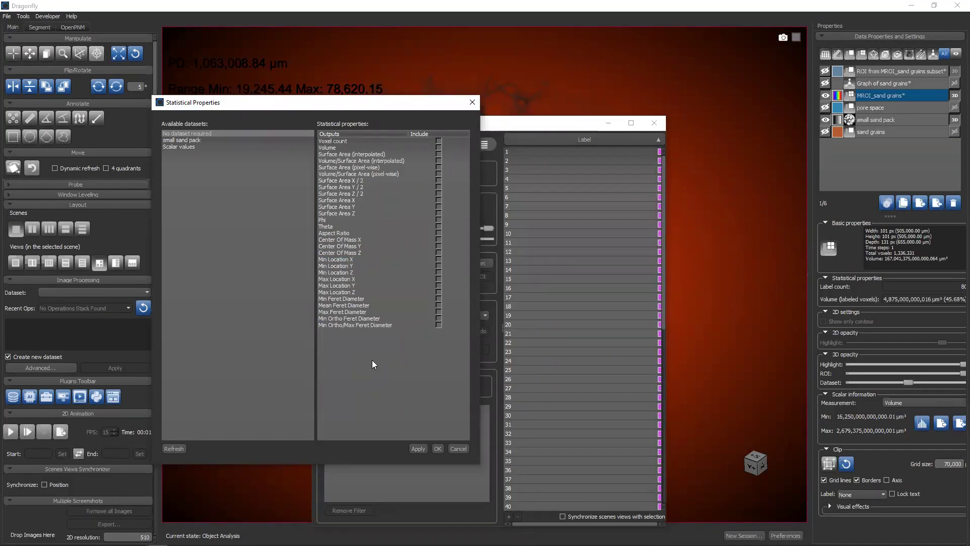
pyautogui.click(458, 448)
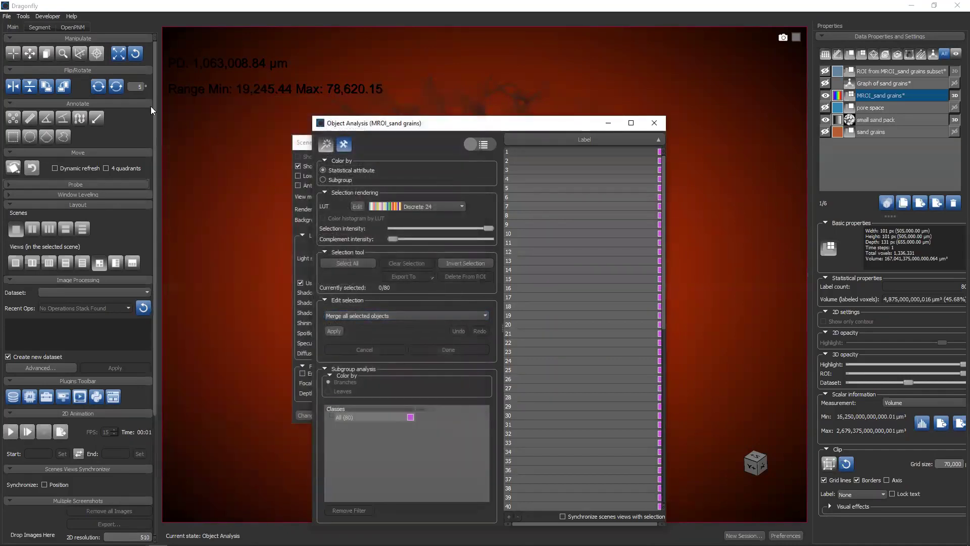
# Open the Object Analysis Statistics Generator, review its settings for a custom statistic, and close it.
pyautogui.click(49, 17)
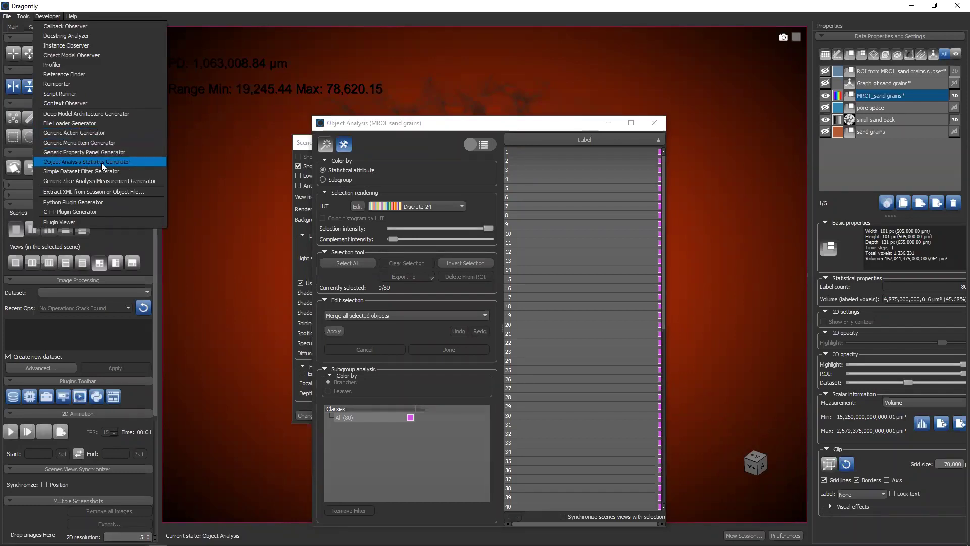
pyautogui.click(129, 163)
pyautogui.moveTo(394, 111); pyautogui.dragTo(319, 102)
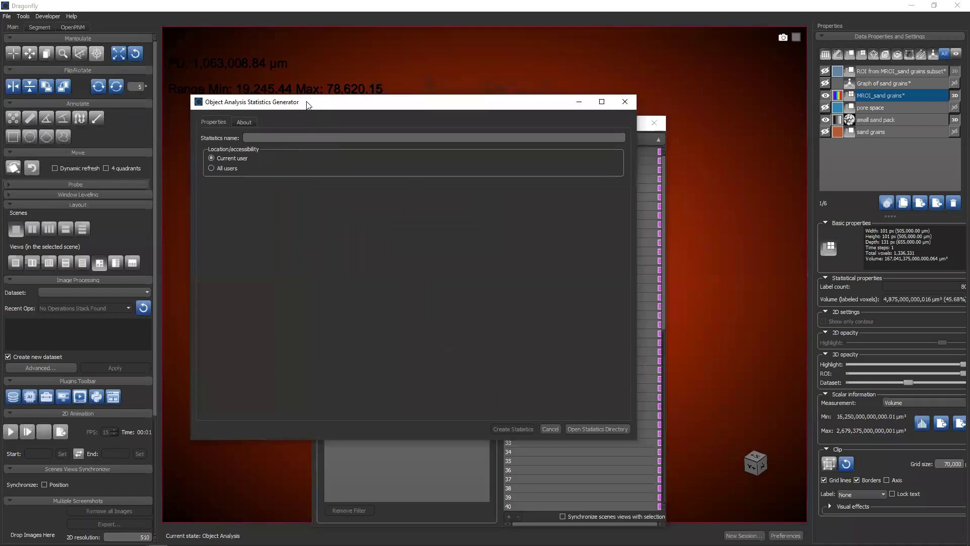
pyautogui.moveTo(322, 103); pyautogui.dragTo(223, 86)
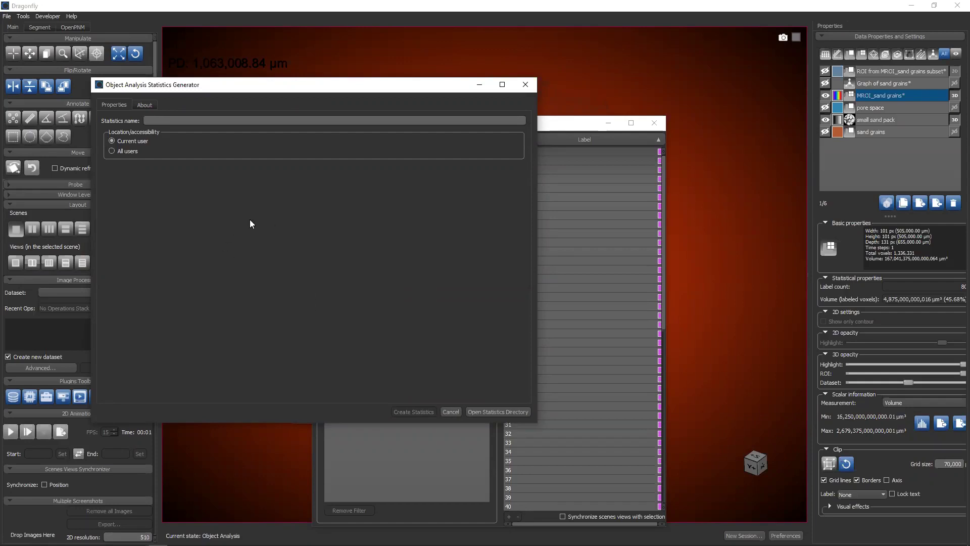
pyautogui.click(523, 85)
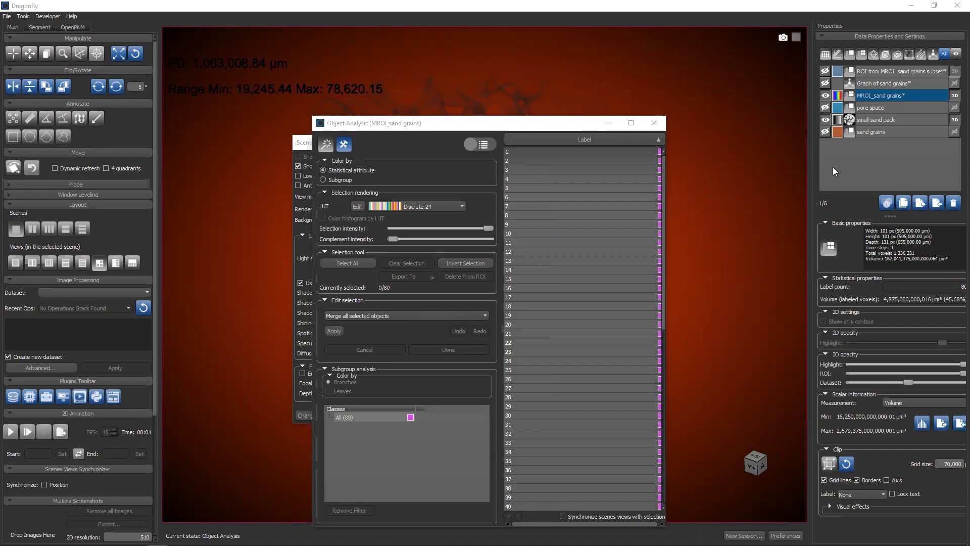
# Open Slices Registration for the small sand pack dataset and review the available registration methods.
pyautogui.rightClick(873, 119)
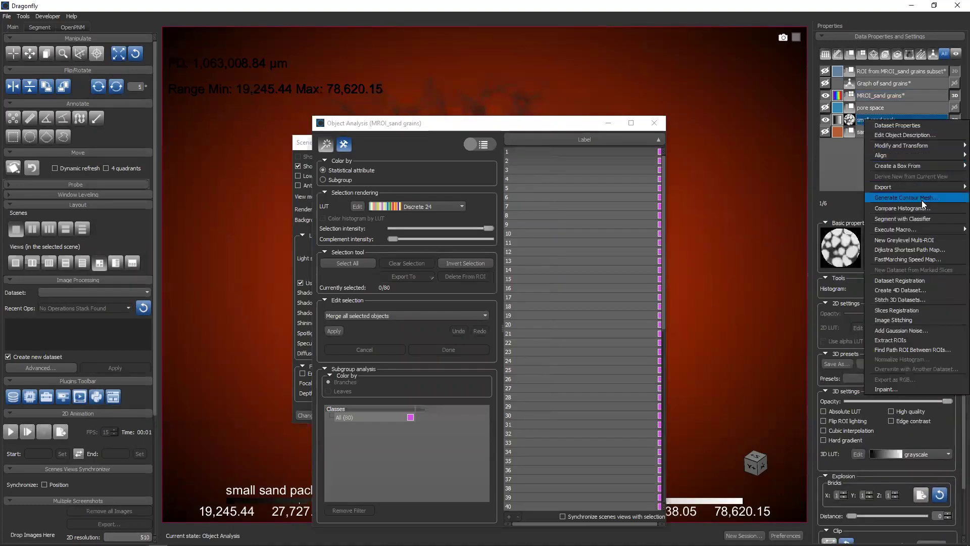
pyautogui.click(906, 310)
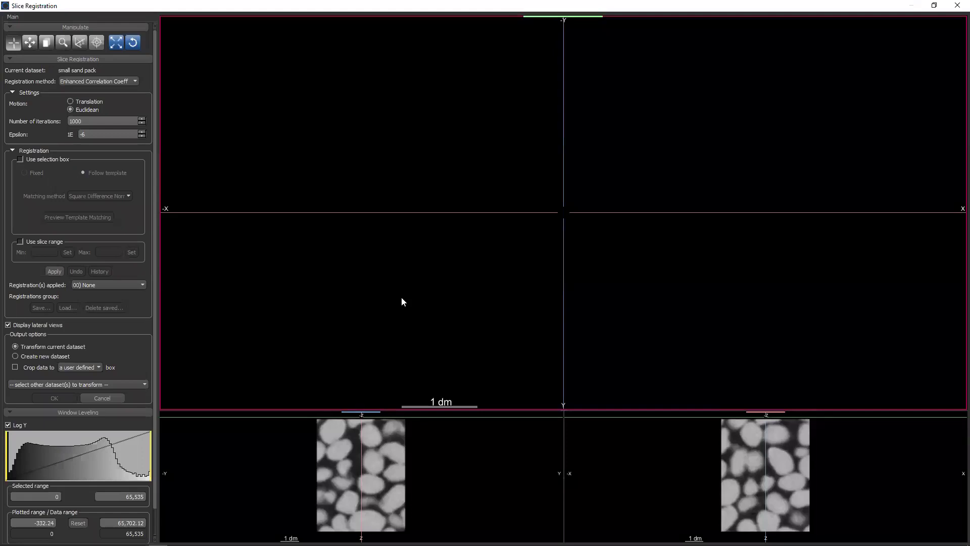
pyautogui.click(96, 82)
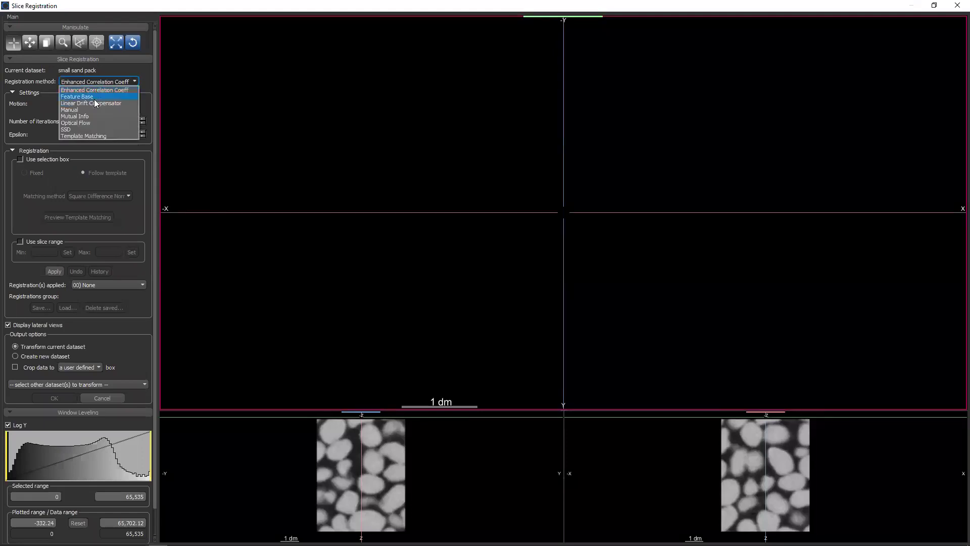
pyautogui.click(338, 134)
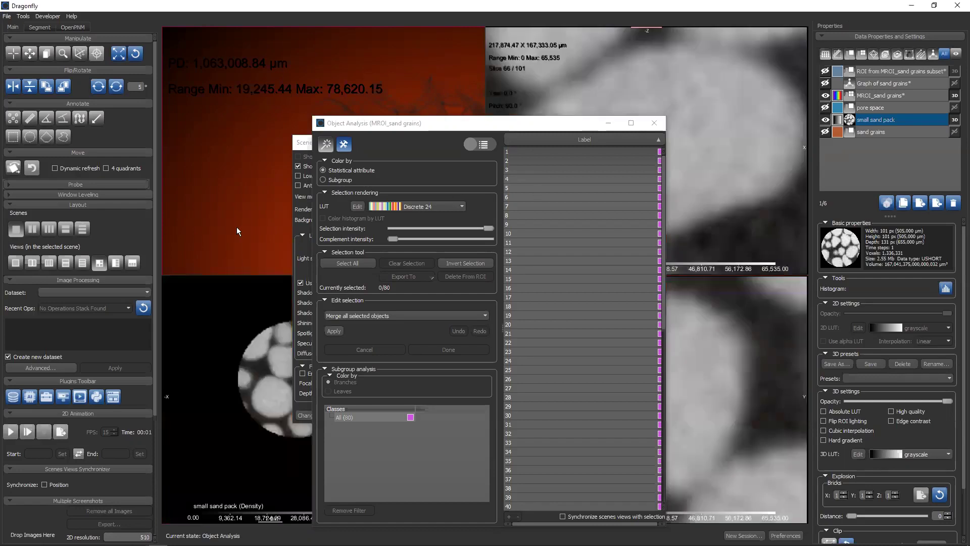
# Close the Object Analysis window and dock the floating Scene's Views Properties back with the other tools.
pyautogui.moveTo(489, 127); pyautogui.dragTo(317, 84)
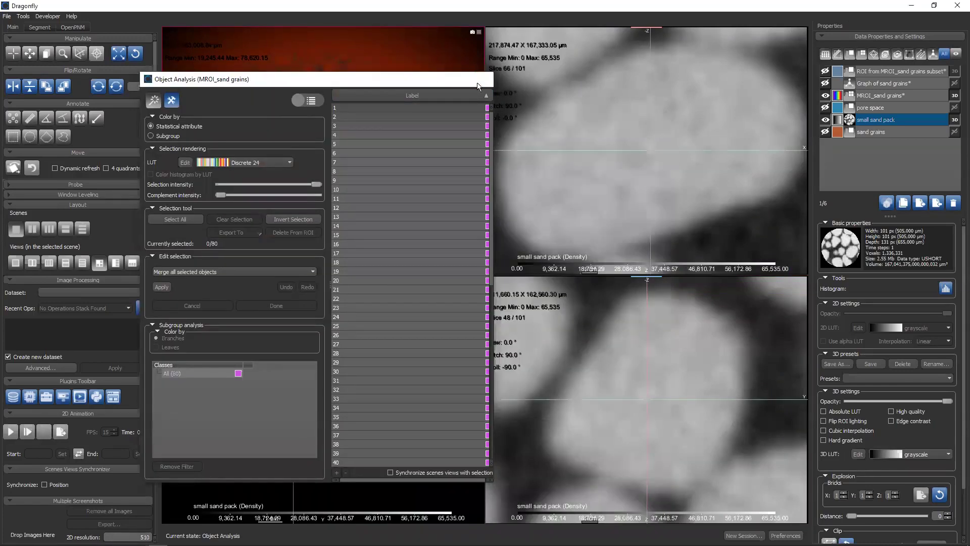
pyautogui.click(480, 79)
pyautogui.moveTo(406, 149); pyautogui.dragTo(81, 207)
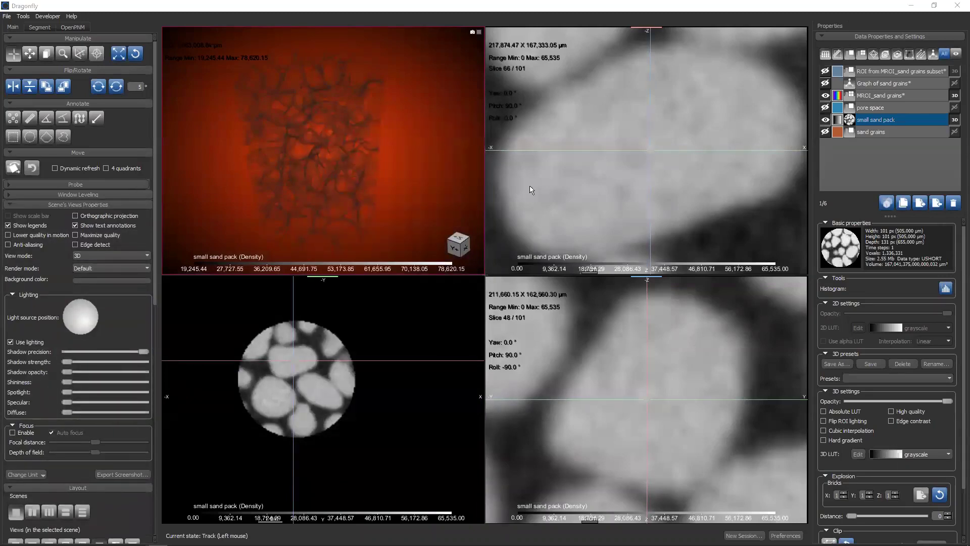
# Rotate the XY slice of the small sand pack to an oblique plane and orthogonalize the other 2D views to it.
pyautogui.click(321, 362)
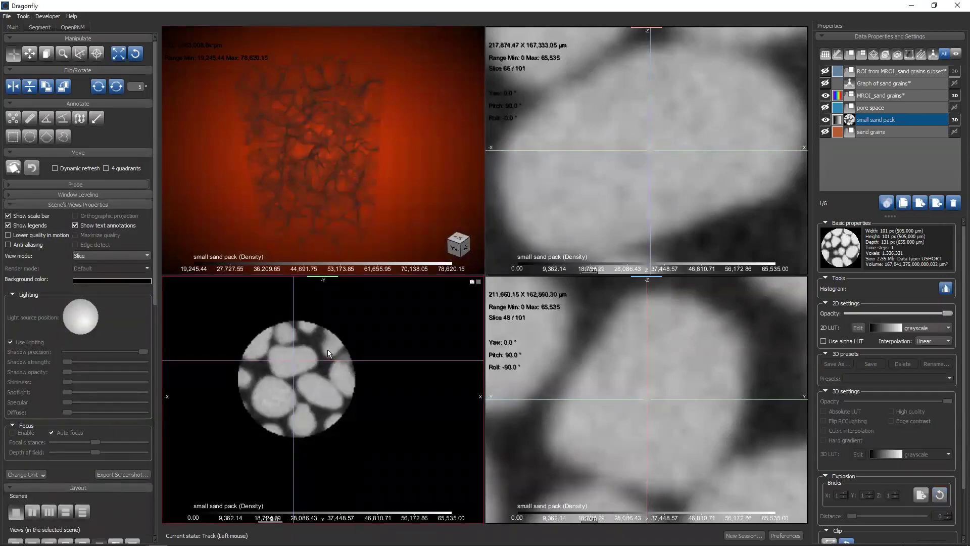
pyautogui.moveTo(273, 391); pyautogui.dragTo(264, 429, button='right')
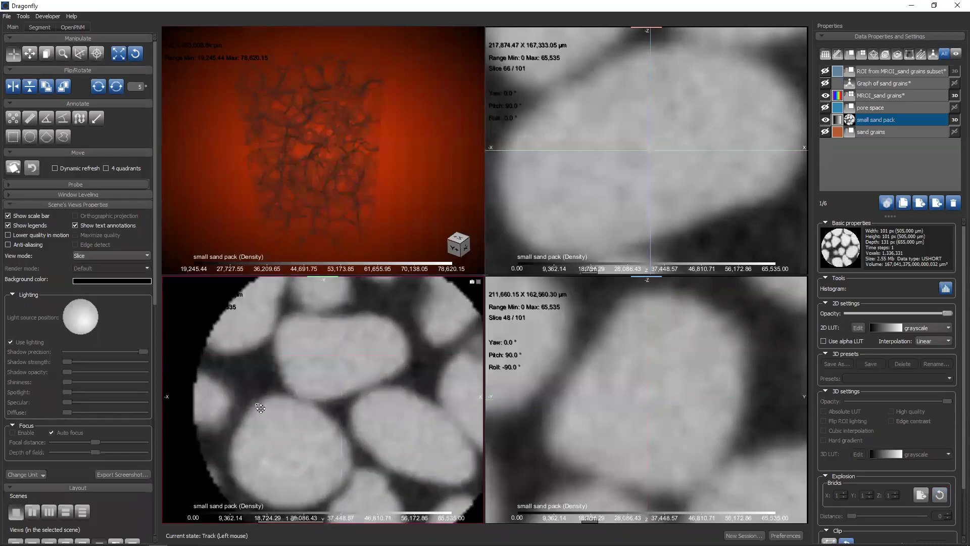
pyautogui.moveTo(262, 400); pyautogui.dragTo(234, 381, button='middle')
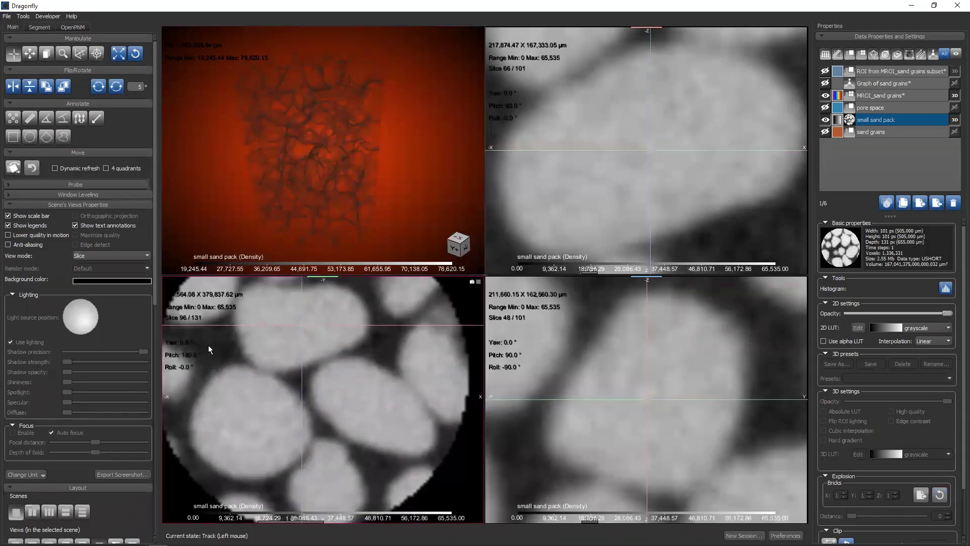
pyautogui.moveTo(185, 342)
pyautogui.mouseDown()
pyautogui.moveTo(306, 345)
pyautogui.moveTo(292, 343)
pyautogui.mouseUp()
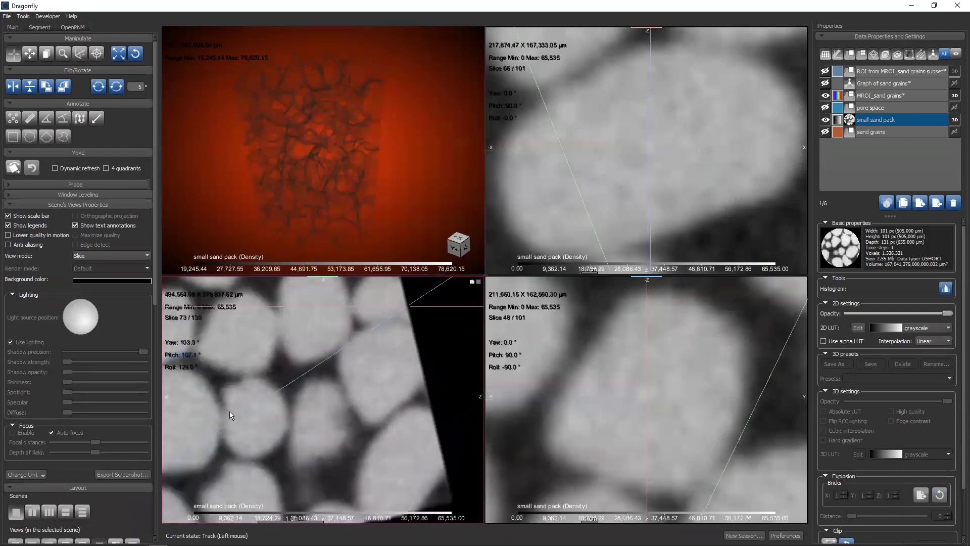
pyautogui.rightClick(303, 407)
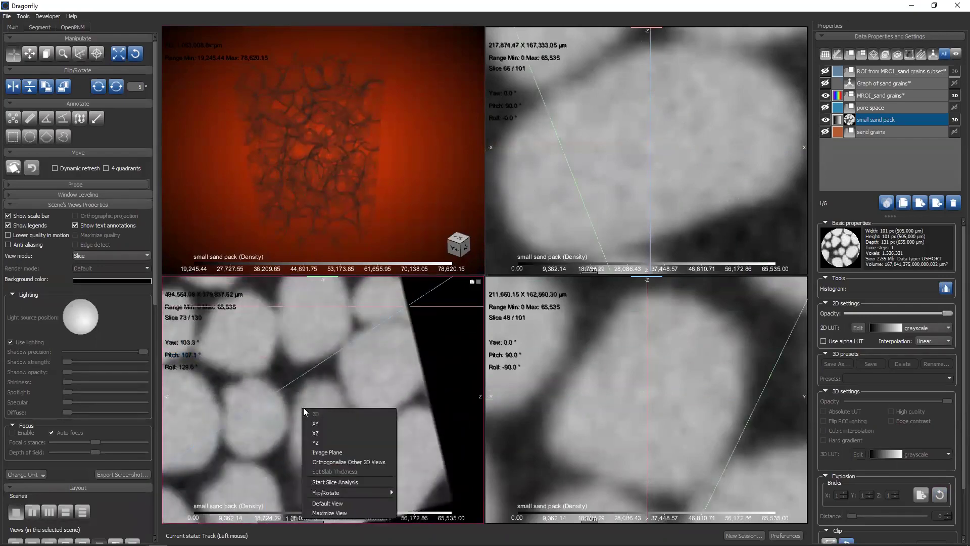
pyautogui.click(347, 463)
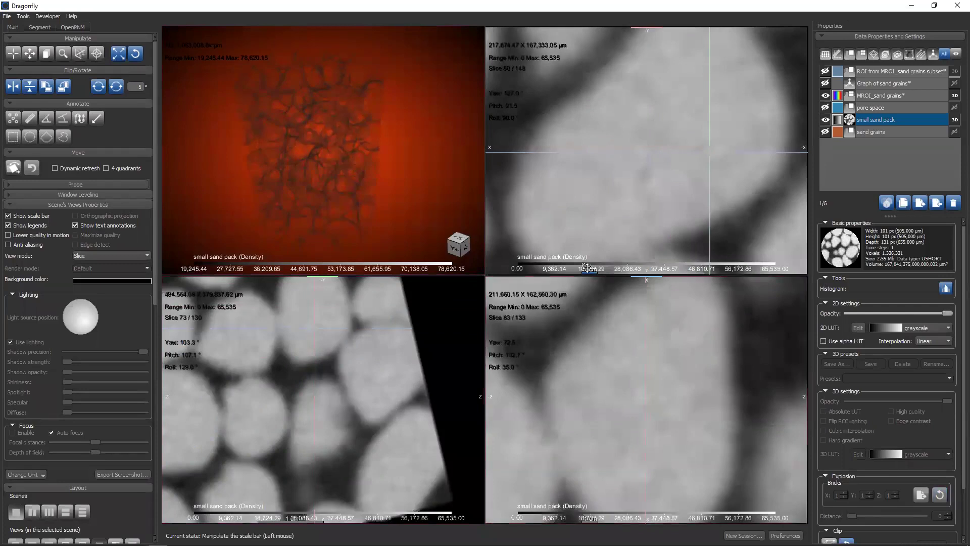
pyautogui.keyDown('ctrl'); pyautogui.scroll(-2, 338, 341); pyautogui.keyUp('ctrl')
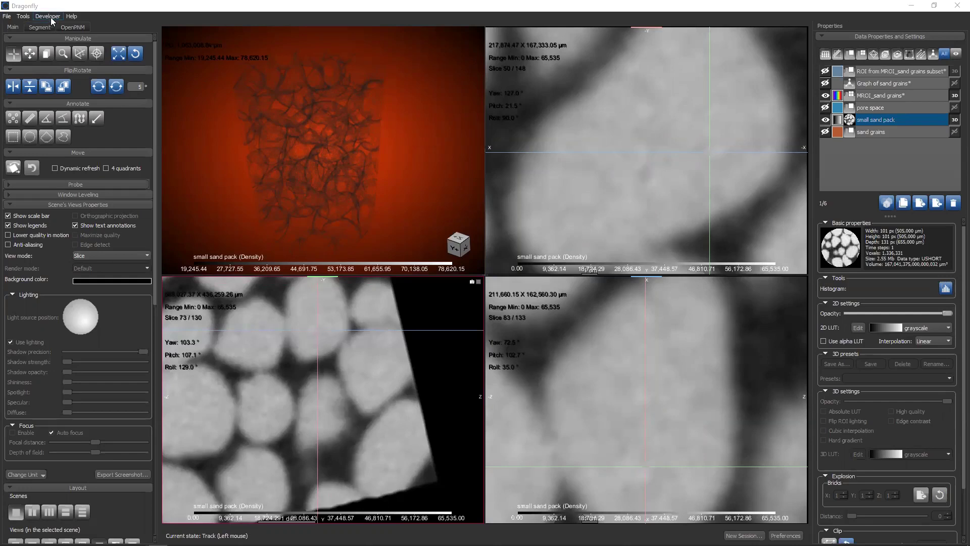
# Open the request form for write access to the Dragonfly Forums, review its credential fields, and close it without submitting.
pyautogui.click(72, 16)
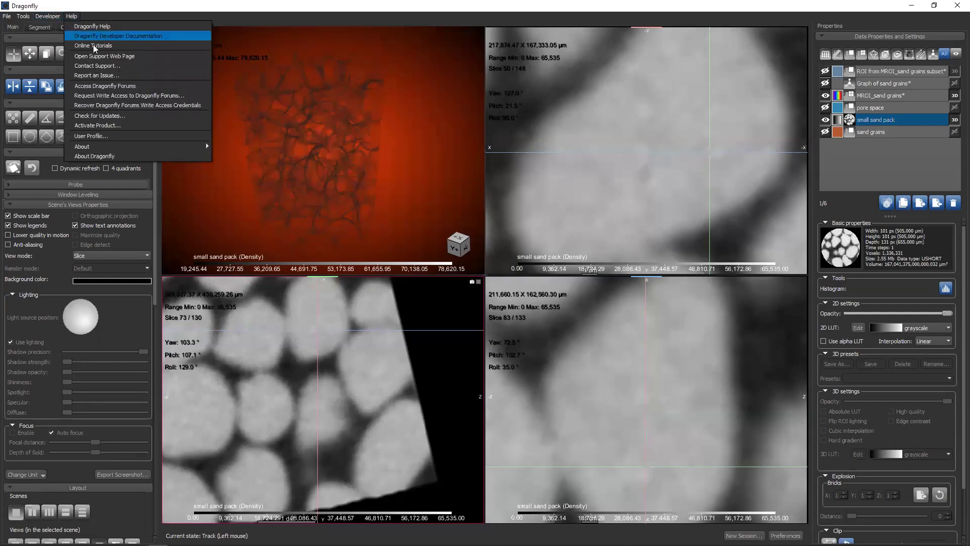
pyautogui.click(156, 95)
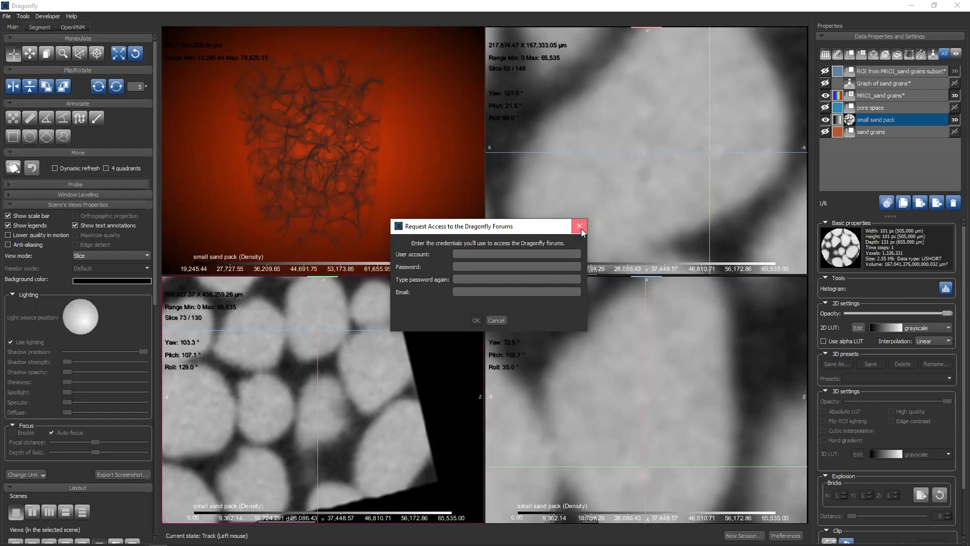
pyautogui.click(582, 231)
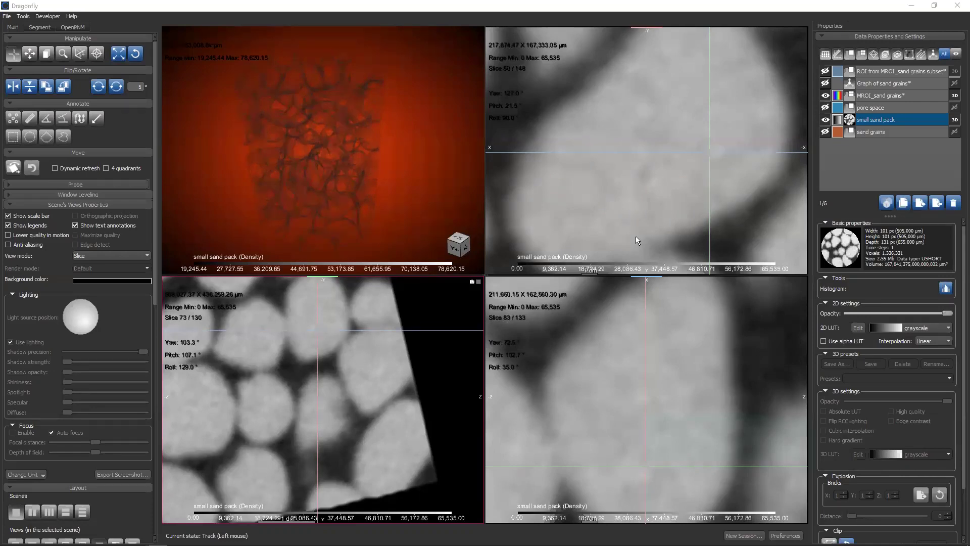
# Hide MROI_sand grains in the enlarged 3D view, rotate the small sand pack volume, and restore the four-view layout.
pyautogui.doubleClick(382, 180)
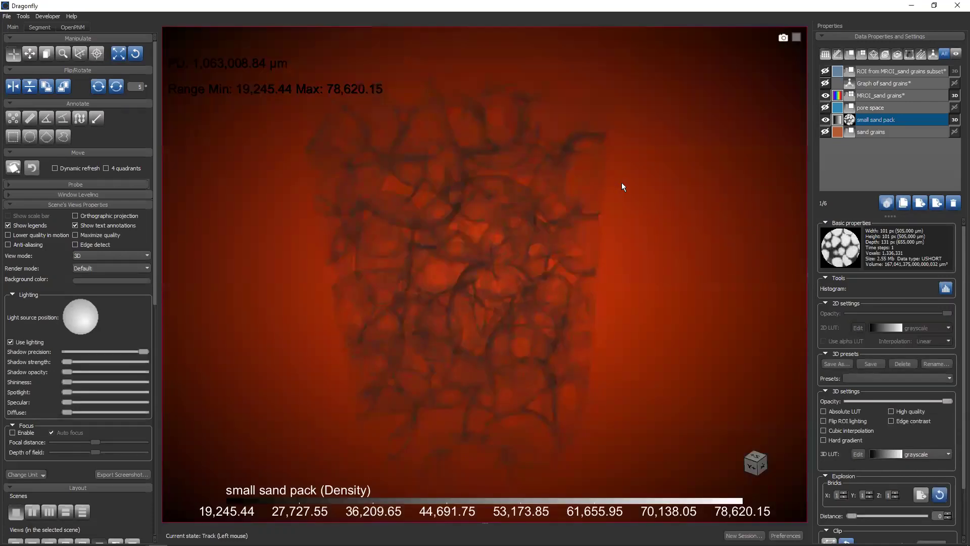
pyautogui.click(867, 122)
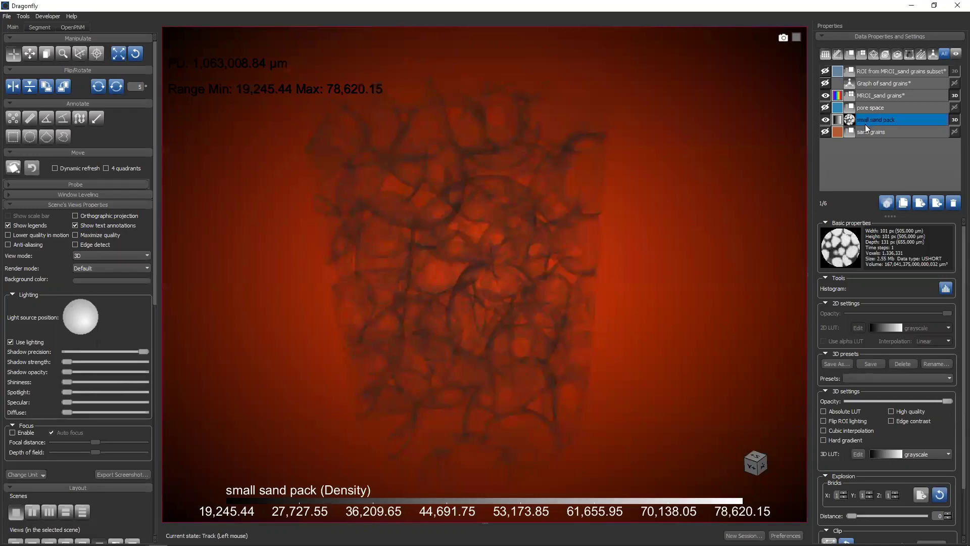
pyautogui.click(825, 95)
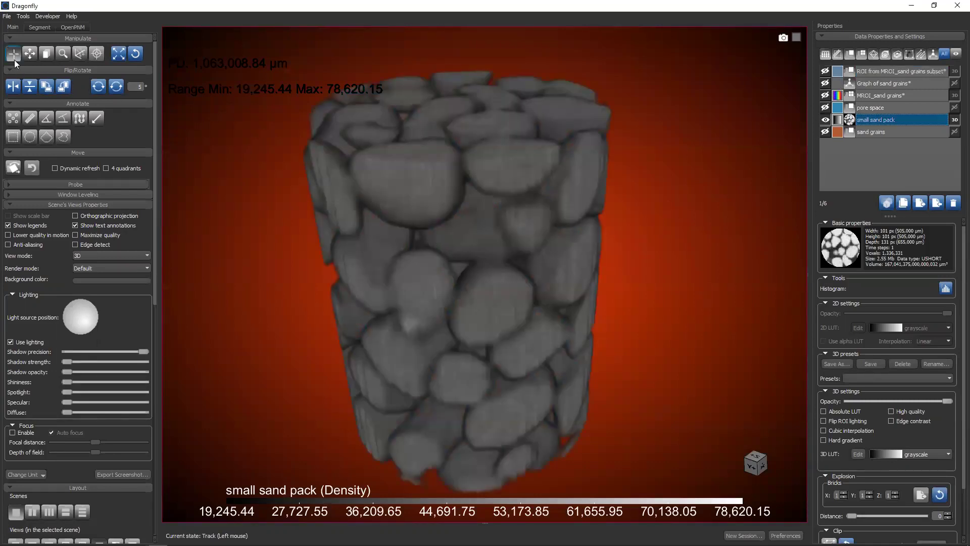
pyautogui.click(14, 55)
pyautogui.moveTo(372, 319); pyautogui.dragTo(538, 305)
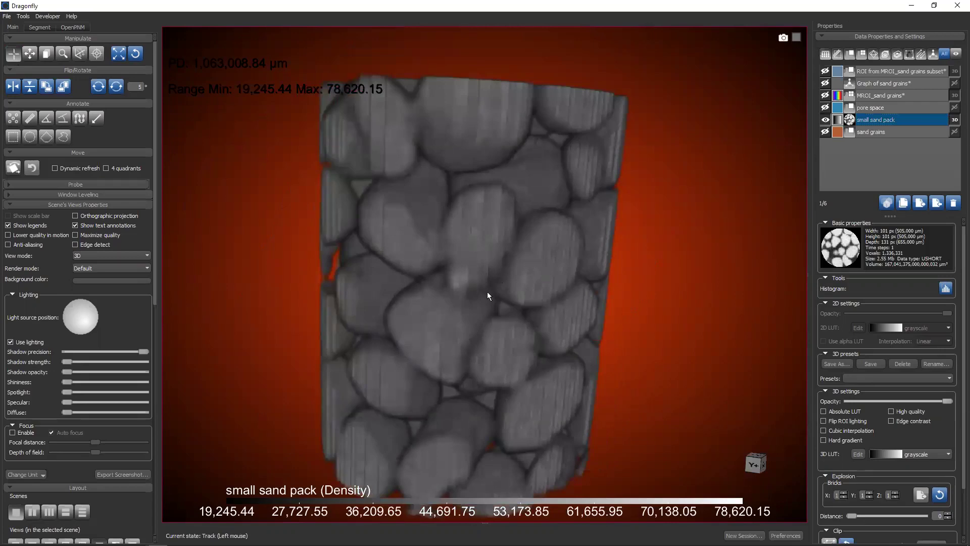
pyautogui.doubleClick(471, 282)
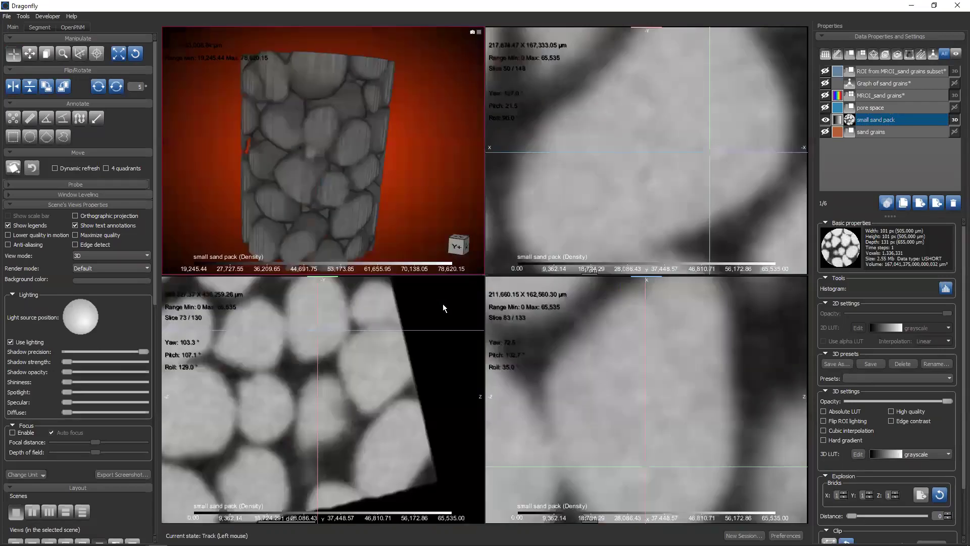
# Maximize the oblique slice view of the small sand pack and adjust its slice, pan and zoom.
pyautogui.doubleClick(367, 389)
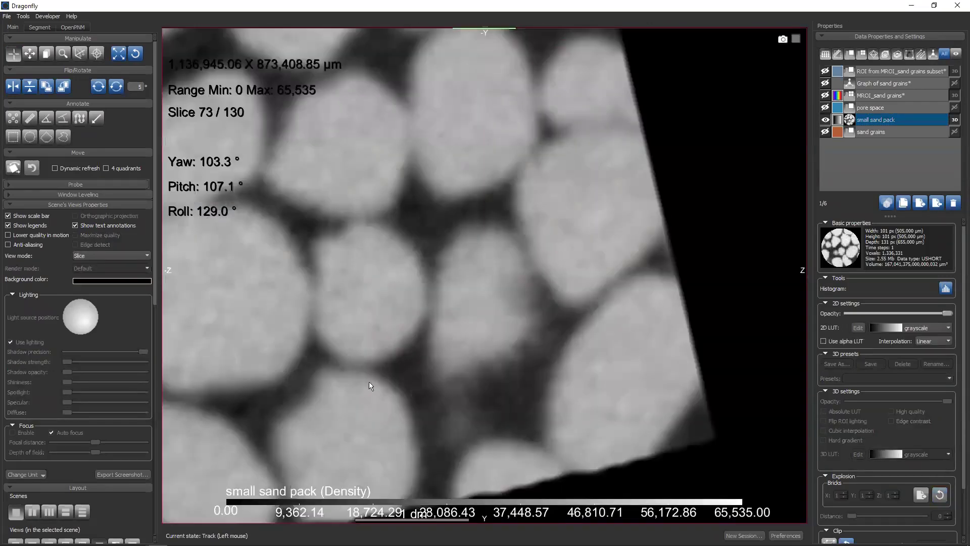
pyautogui.scroll(-3, 418, 268)
pyautogui.moveTo(384, 205); pyautogui.dragTo(493, 198, button='middle')
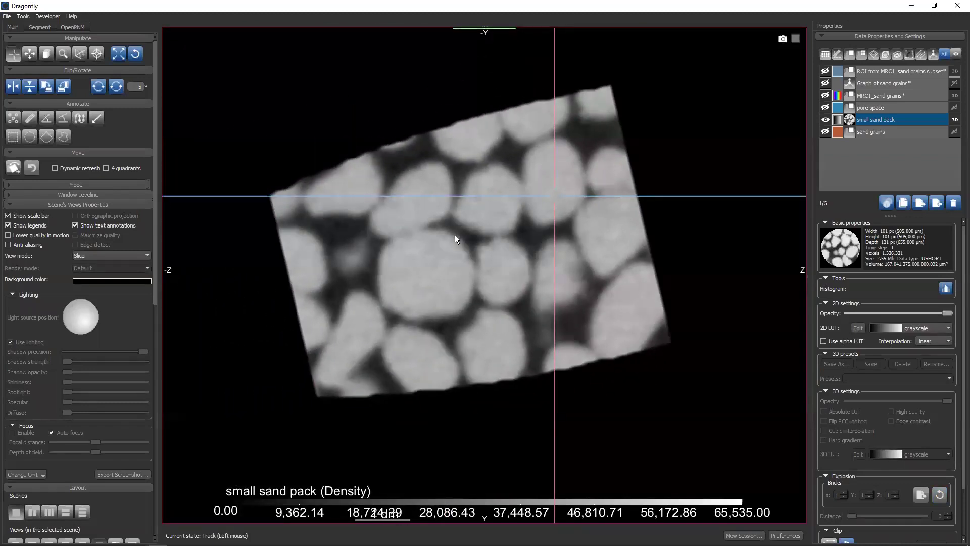
pyautogui.moveTo(457, 149); pyautogui.dragTo(449, 207, button='right')
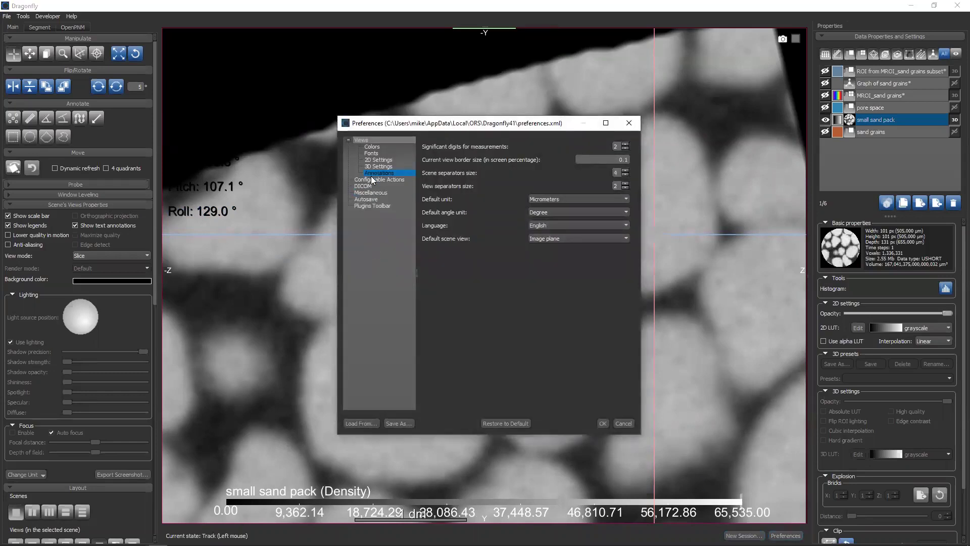
# Set the text annotations color to yellow (#ffff00) in the view color preferences and apply the change.
pyautogui.click(372, 147)
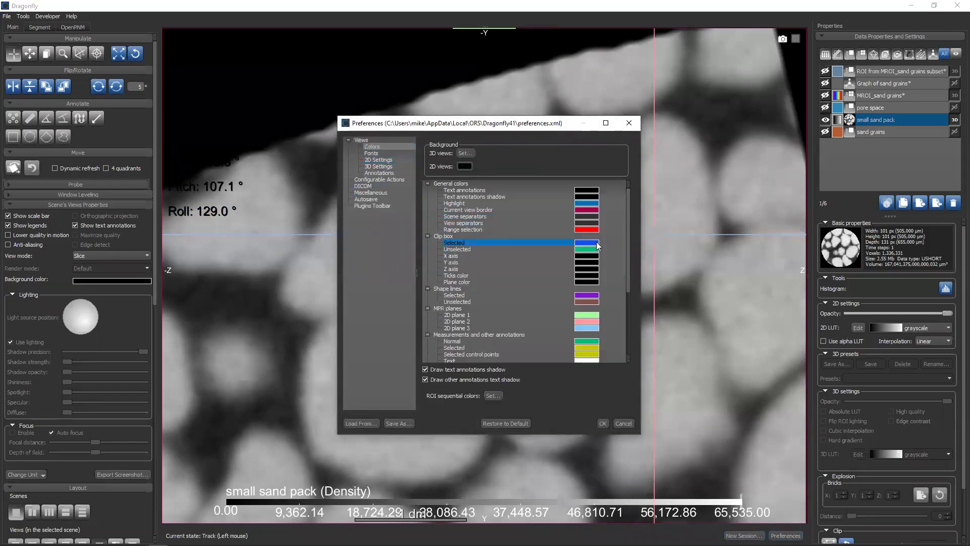
pyautogui.click(523, 197)
pyautogui.click(586, 197)
pyautogui.click(469, 243)
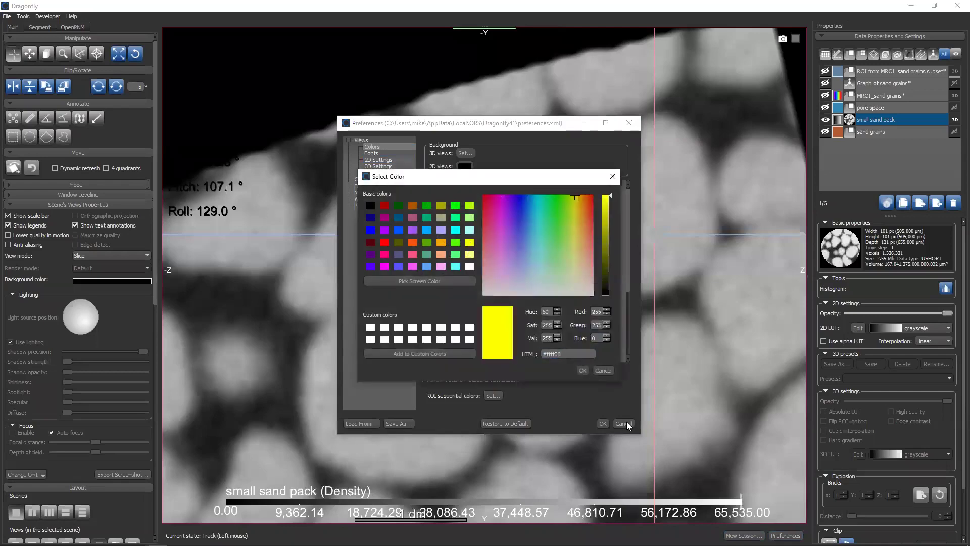
pyautogui.click(583, 370)
pyautogui.click(603, 423)
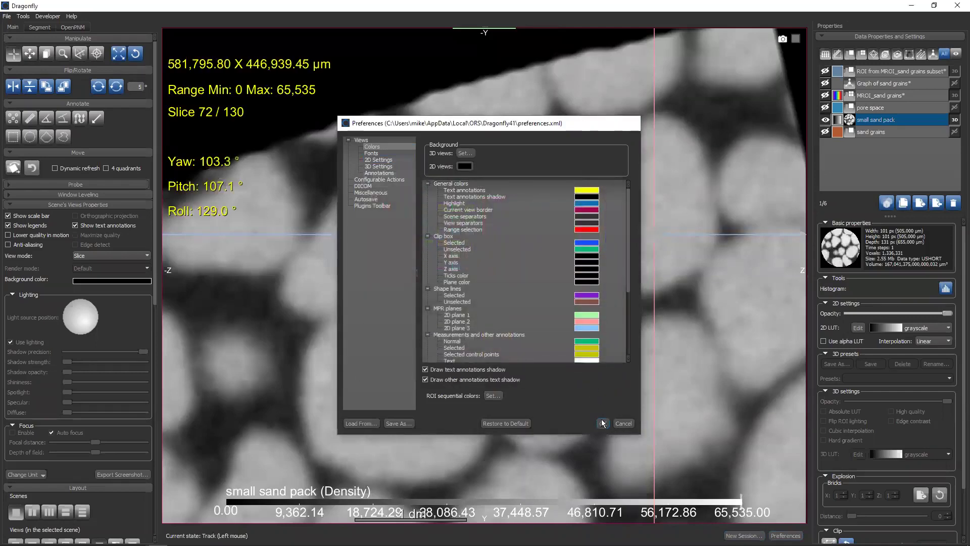
# Zoom out on the oblique slice of the small sand pack and rotate it to a yaw of about 84°.
pyautogui.moveTo(518, 373); pyautogui.dragTo(413, 157, button='right')
pyautogui.moveTo(464, 287); pyautogui.dragTo(411, 197, button='middle')
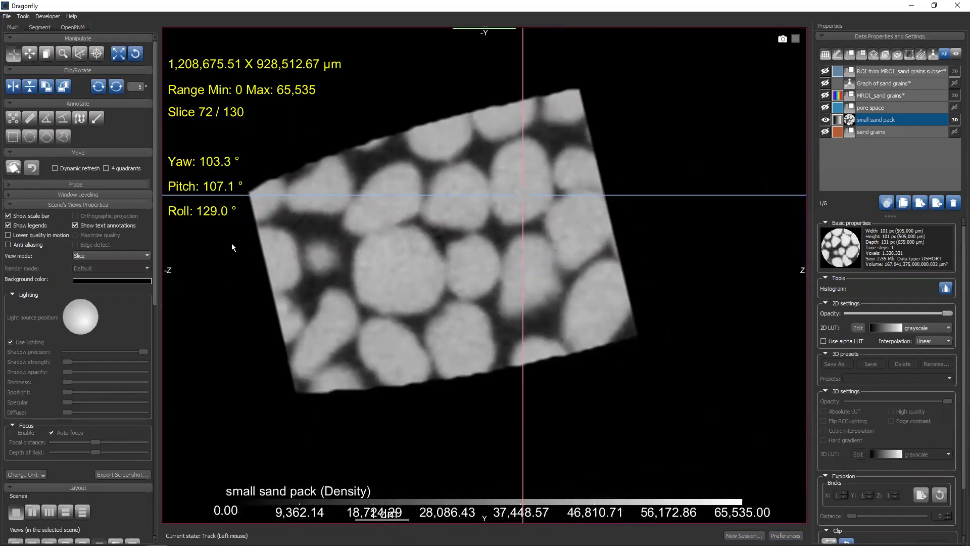
pyautogui.moveTo(213, 213); pyautogui.dragTo(200, 97)
pyautogui.moveTo(363, 253); pyautogui.dragTo(503, 217, button='middle')
pyautogui.moveTo(217, 215); pyautogui.dragTo(197, 296)
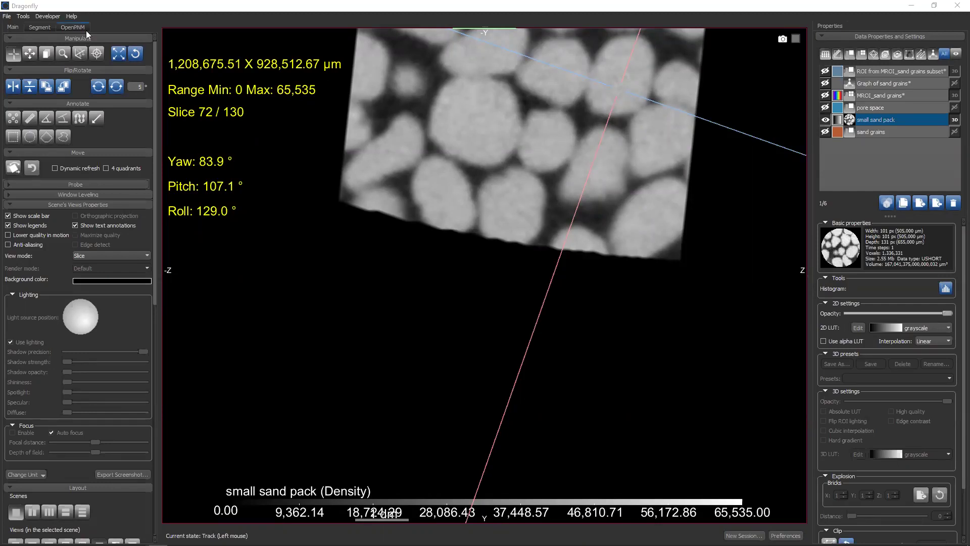
pyautogui.click(26, 16)
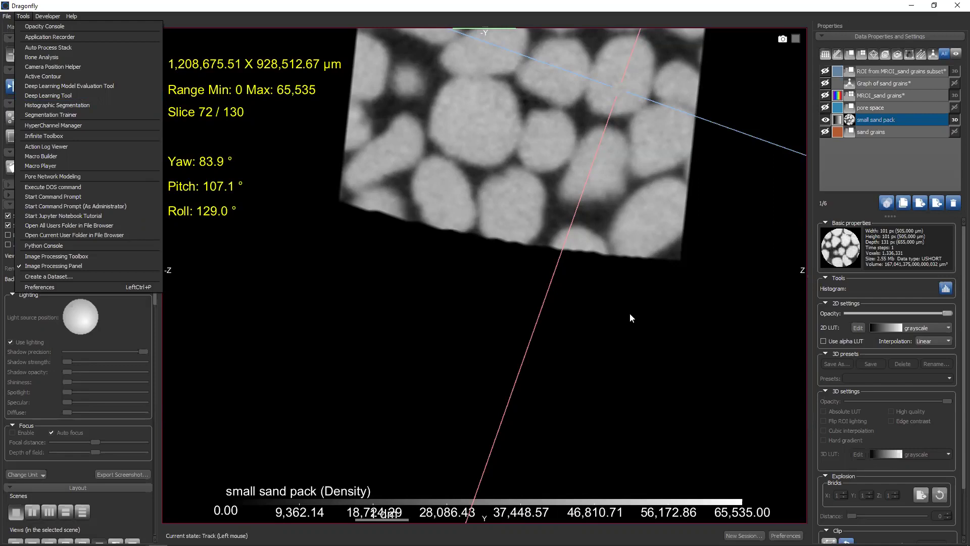
pyautogui.click(856, 170)
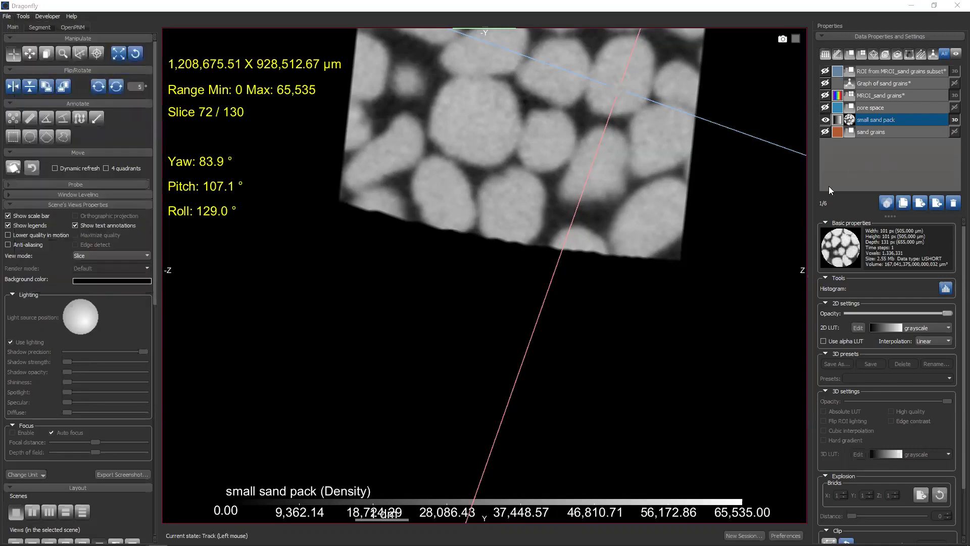